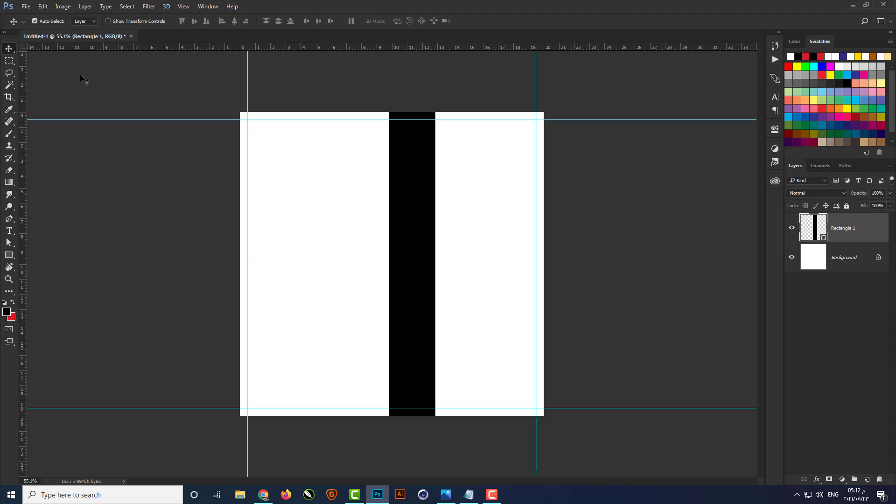
Rotate the black vertical bar 45° and enlarge it proportionally about its centre to about 113.5%
key(ctrl+t)
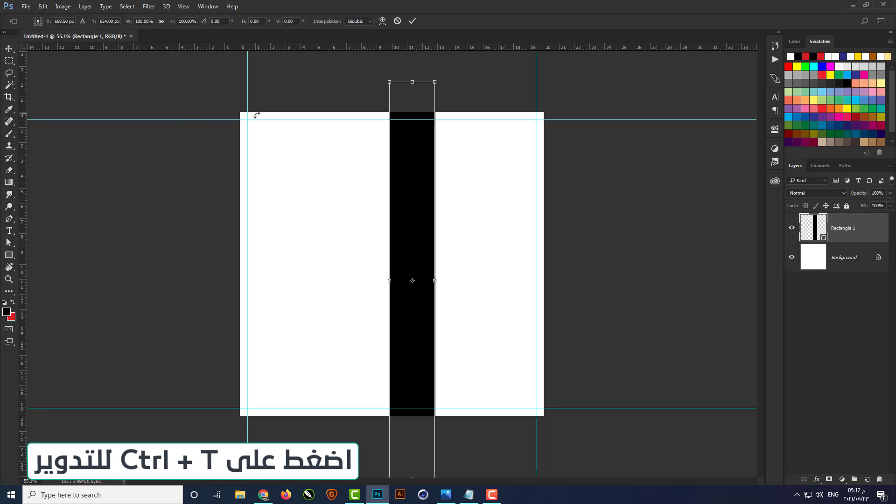
click(215, 21)
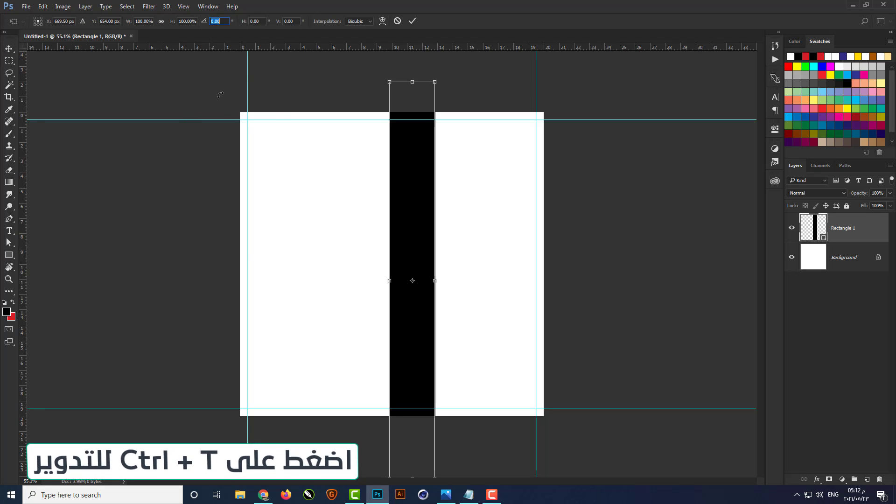
text(45)
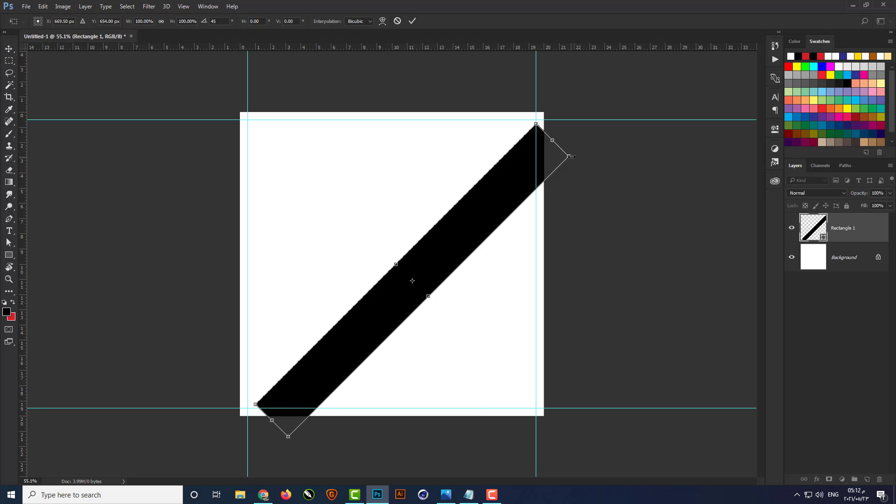
drag(573, 155, 596, 144)
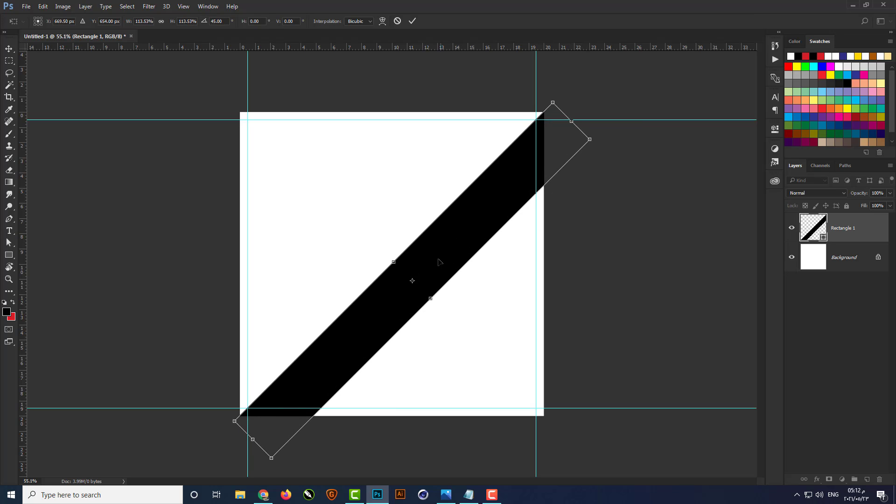
Centre the diagonal bar on the canvas at X 590.50 px, Y 590.50 px and flip it horizontally
drag(438, 262, 416, 243)
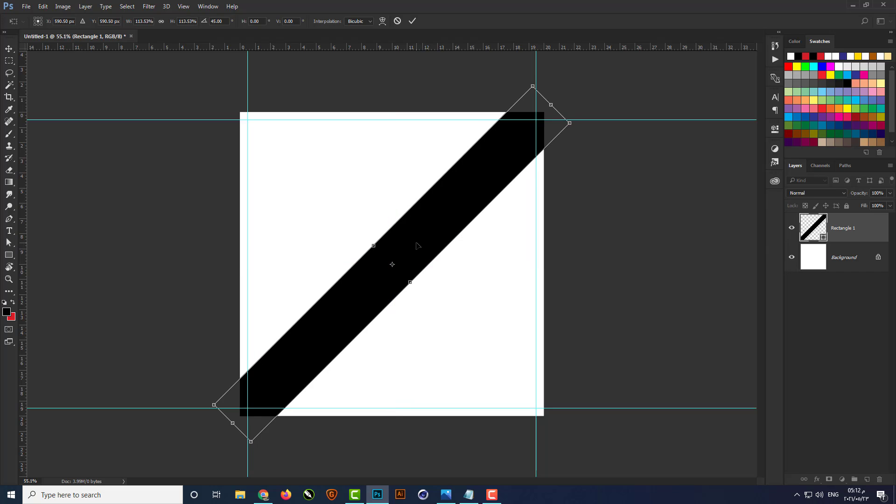
right_click(416, 246)
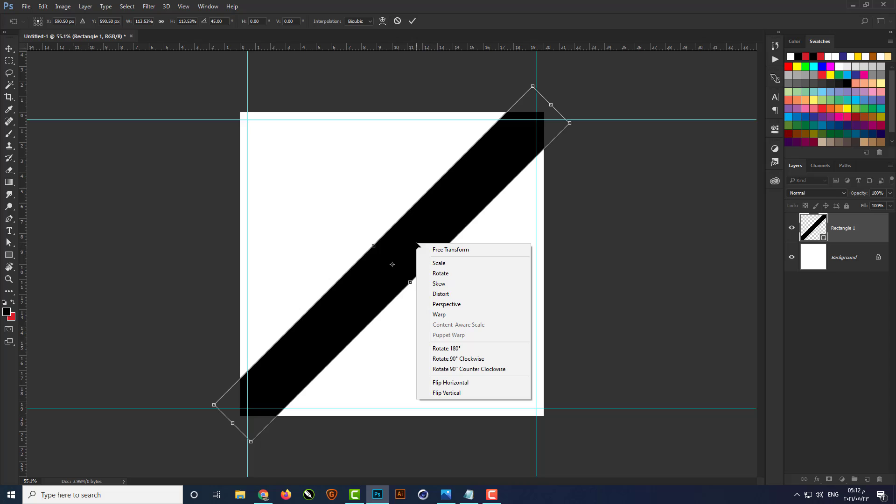
click(449, 378)
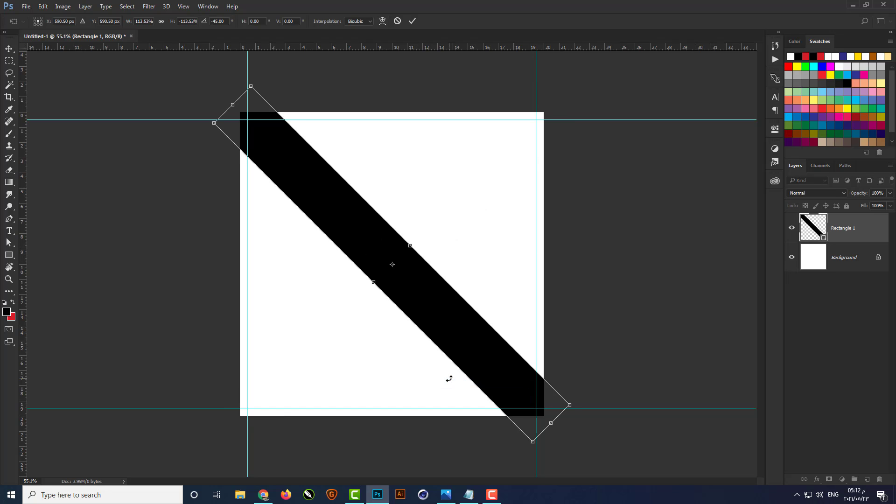
key(Return)
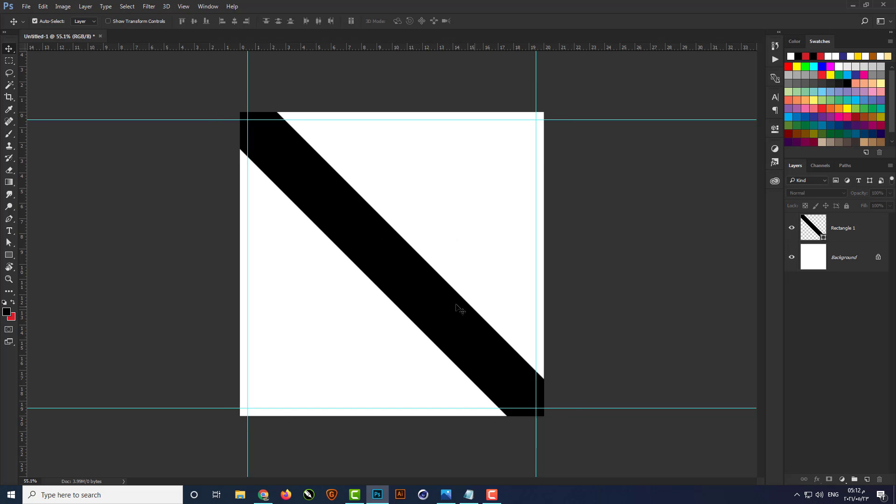
Add a linear Gradient Overlay at 45° and 15% scale to the bar, using 434343 for the end colour stop
click(816, 480)
click(723, 403)
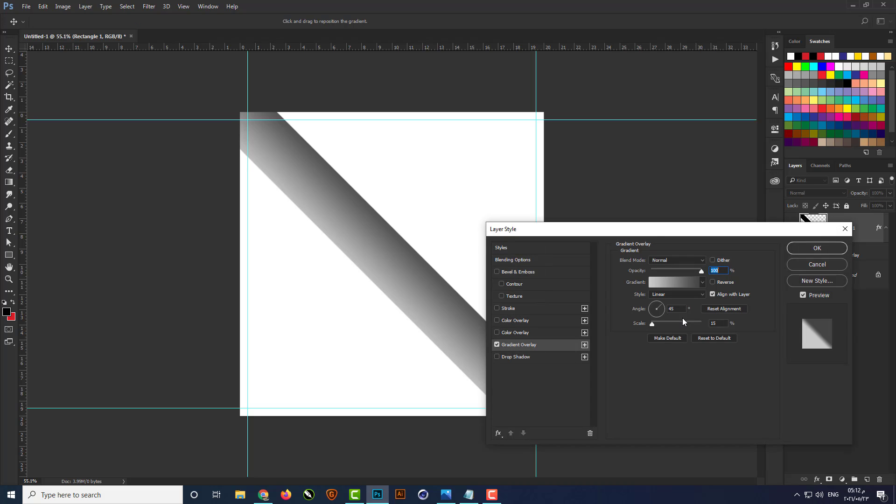
drag(655, 234, 680, 100)
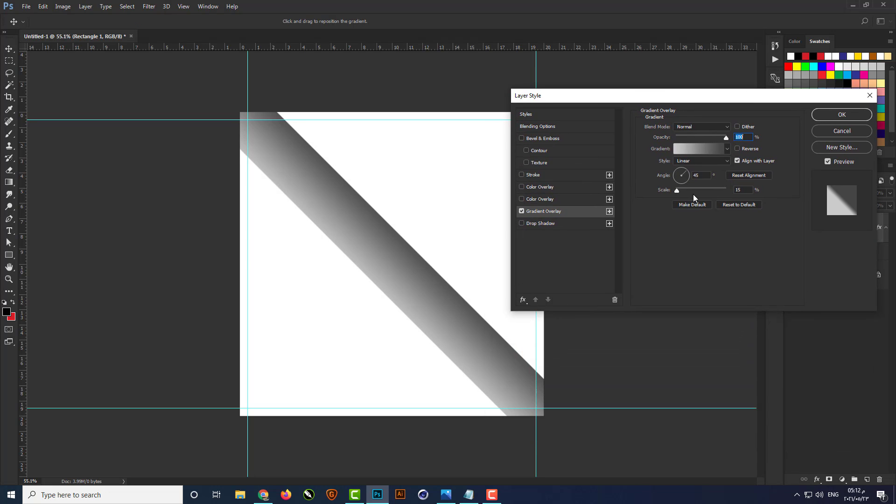
click(700, 149)
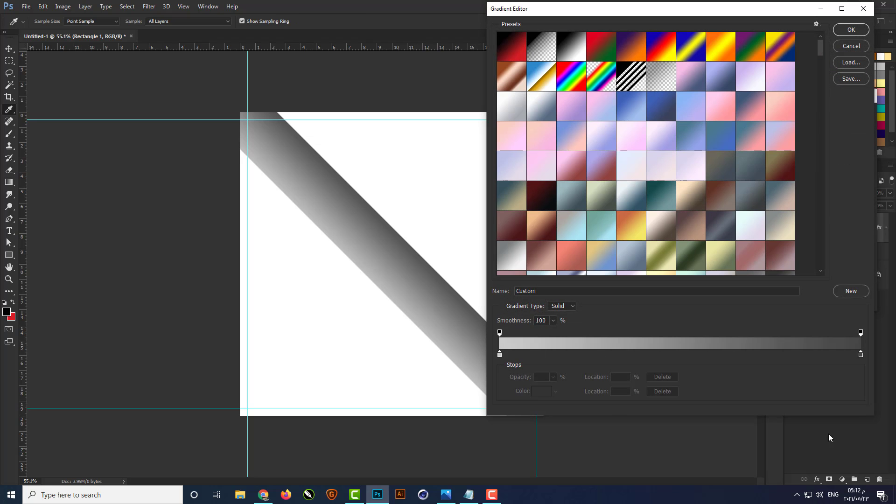
click(861, 356)
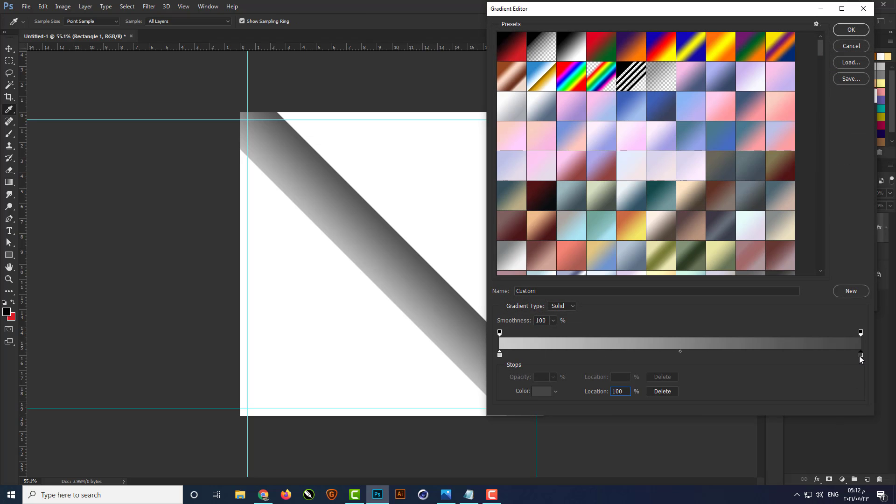
click(541, 392)
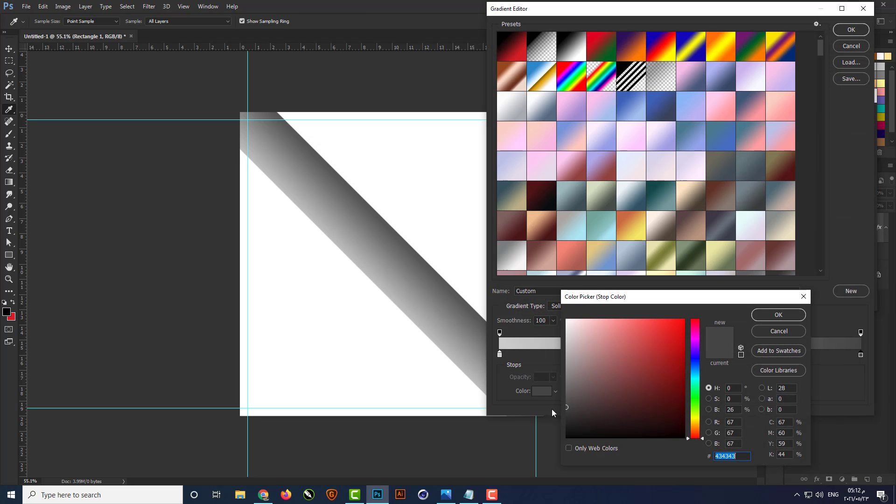
click(787, 313)
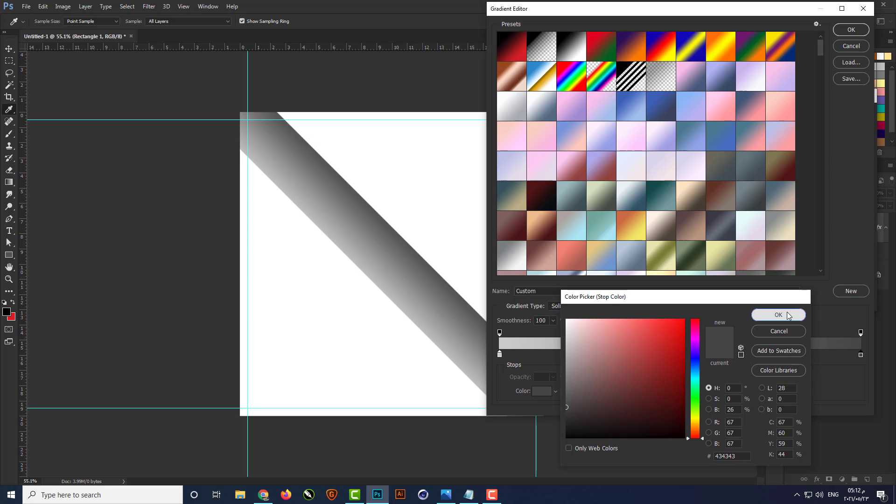
Use cccccc for the gradient's starting colour stop and apply the overlay to the bar
click(500, 354)
click(541, 391)
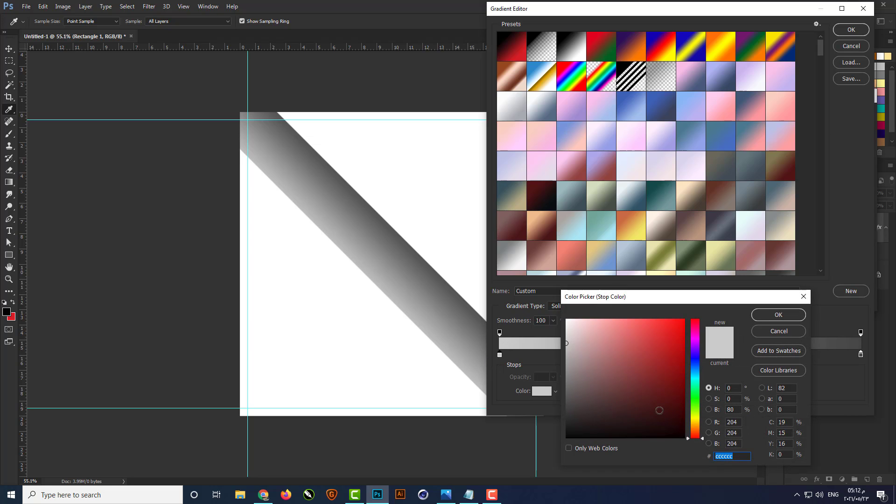
click(777, 315)
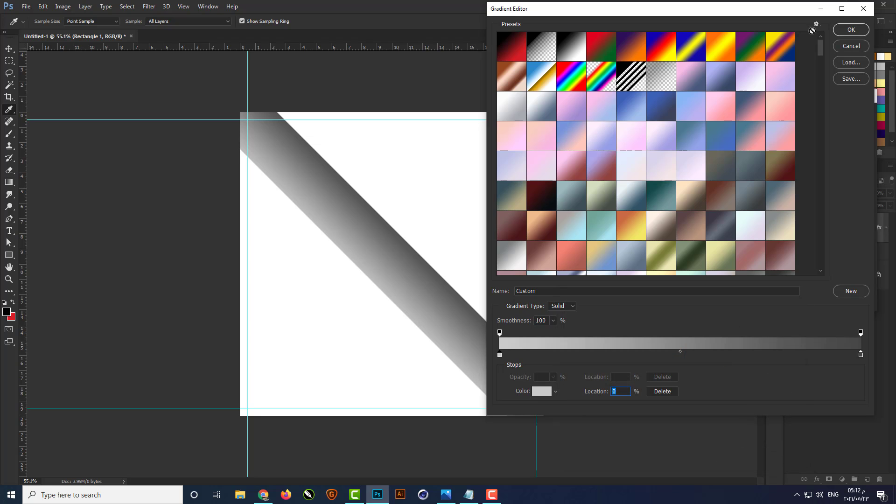
click(847, 29)
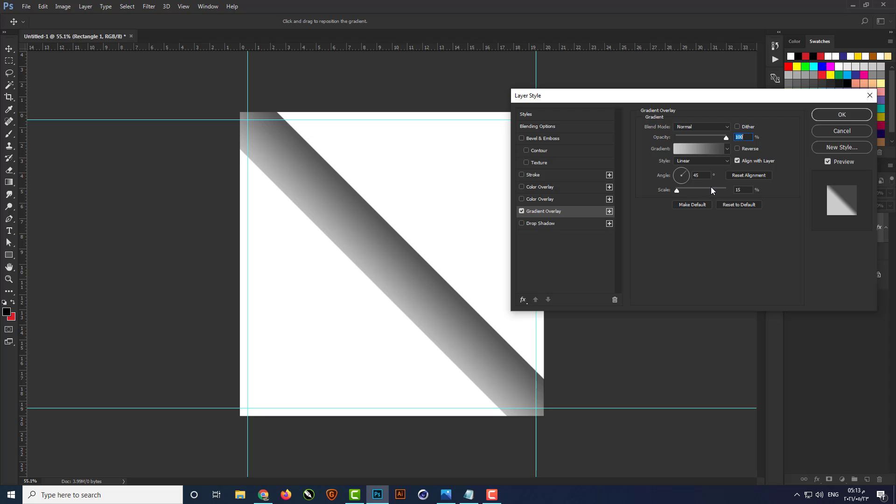
click(850, 114)
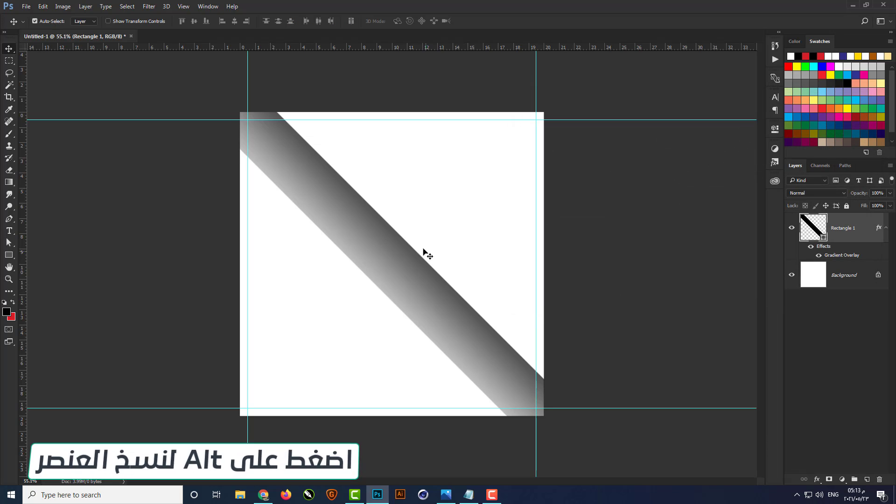
Duplicate the gradient bar three times, placing the copies edge to edge towards the canvas's upper-right corner
drag(393, 253, 494, 139)
scroll(402, 242, up, 3)
key(ctrl+j)
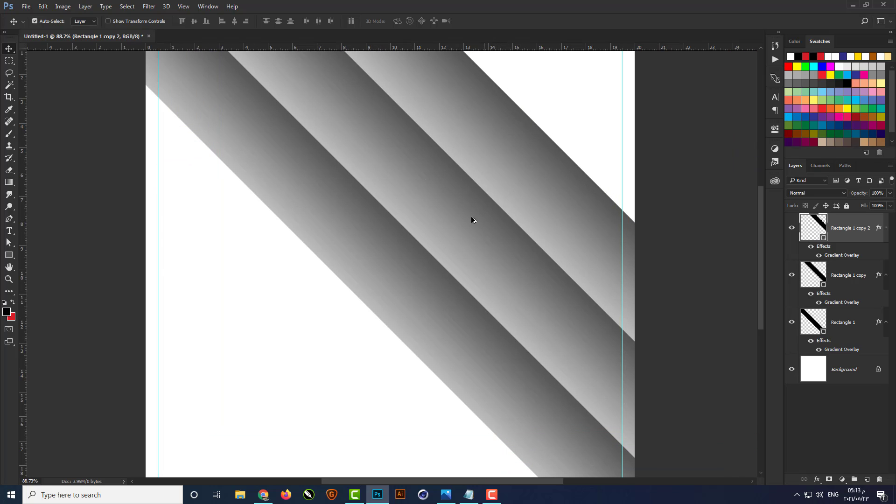
scroll(500, 180, down, 1)
drag(501, 180, 532, 119)
Duplicate the original gradient bar three times, placing the copies edge to edge towards the canvas's lower-left corner
click(394, 265)
drag(394, 270, 236, 403)
key(ctrl+j)
key(ctrl+j)
key(ctrl+j)
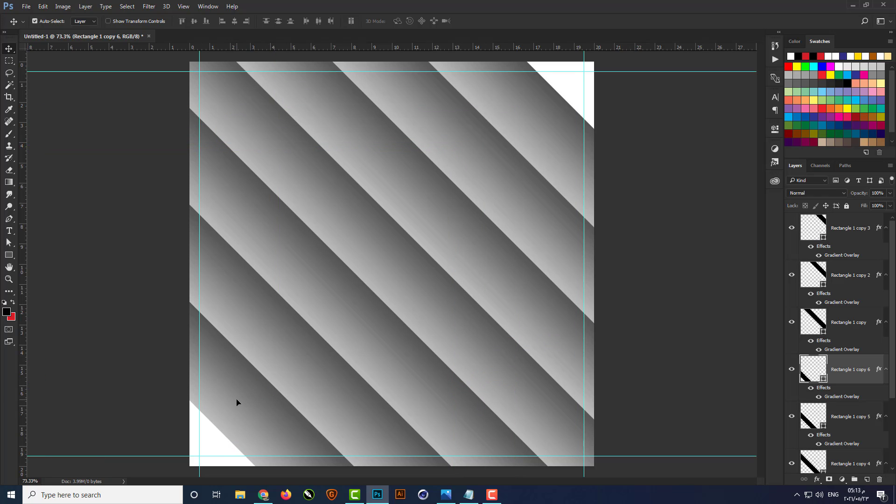
Group all the gradient bar layers from Rectangle 1 copy 3 down to Rectangle 1, leaving out the background
click(846, 241)
scroll(847, 289, down, 2)
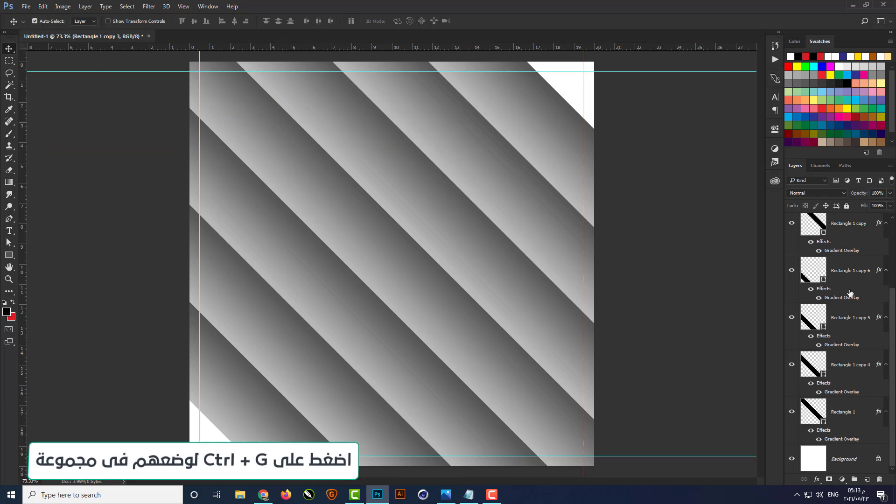
shift+click(857, 419)
key(ctrl+g)
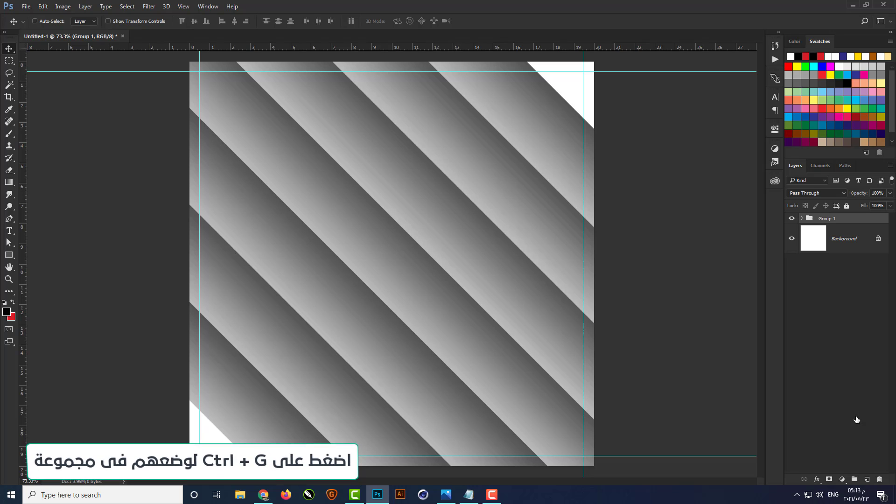
Enlarge the bar group proportionally about its centre to about 121.4% so it covers the canvas corners
key(ctrl+t)
key(ctrl+0)
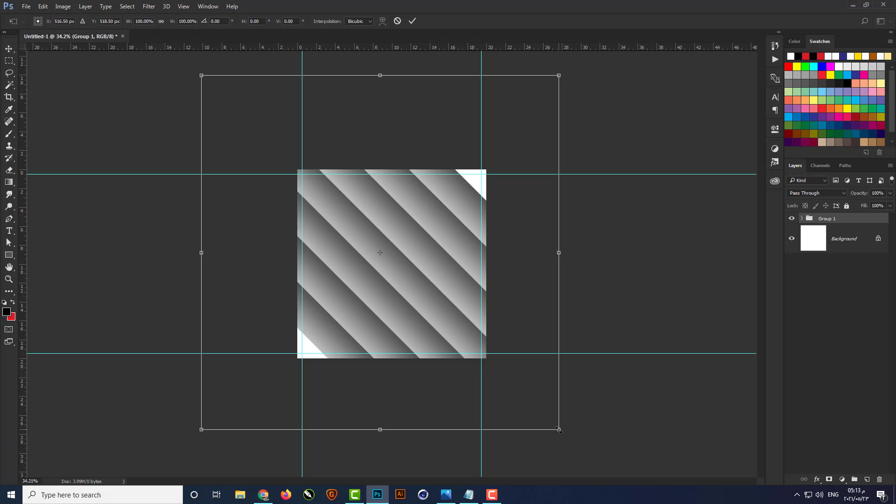
drag(560, 431, 605, 461)
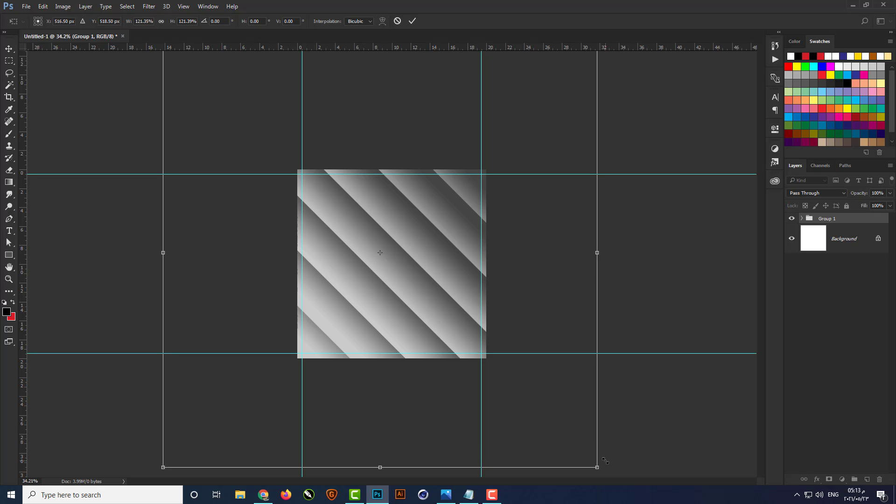
key(Return)
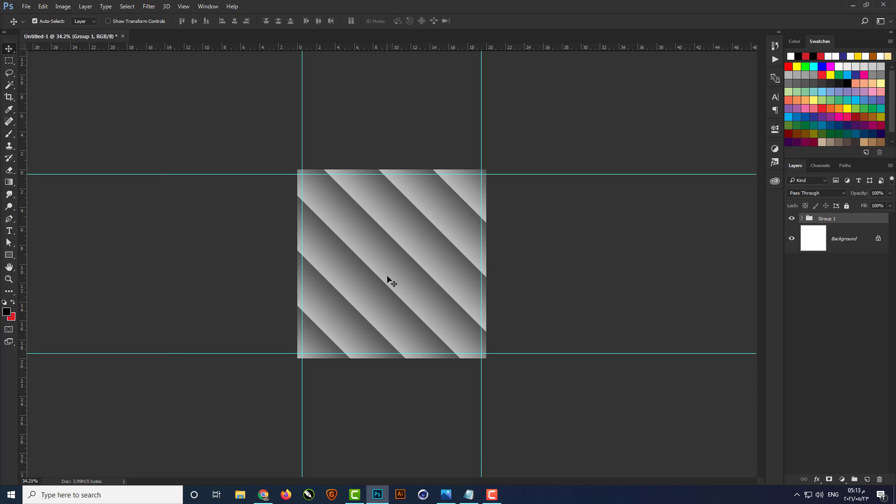
Set the opacity of Group 1 to 40% and lock the group completely
key(ctrl+plus)
key(ctrl+plus)
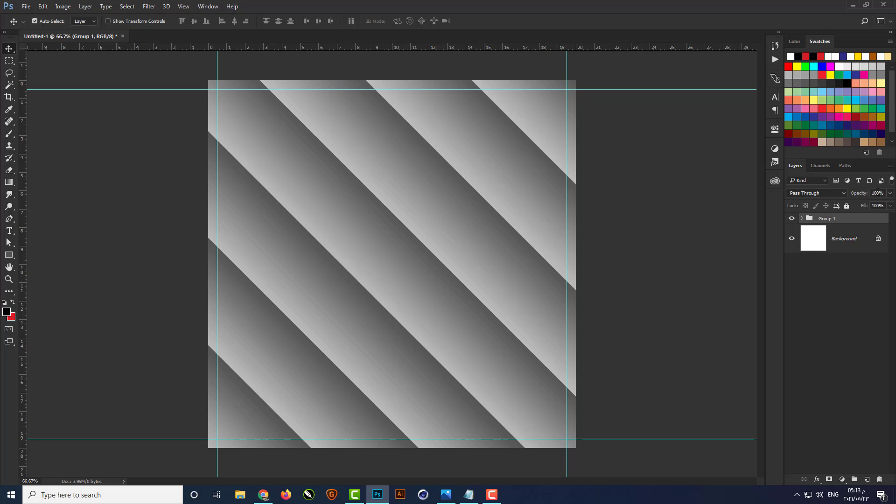
click(877, 192)
text(40)
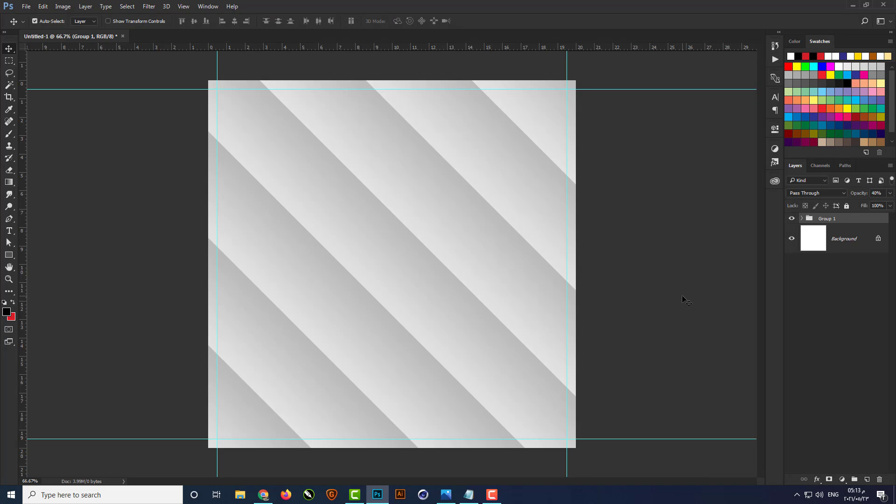
click(663, 293)
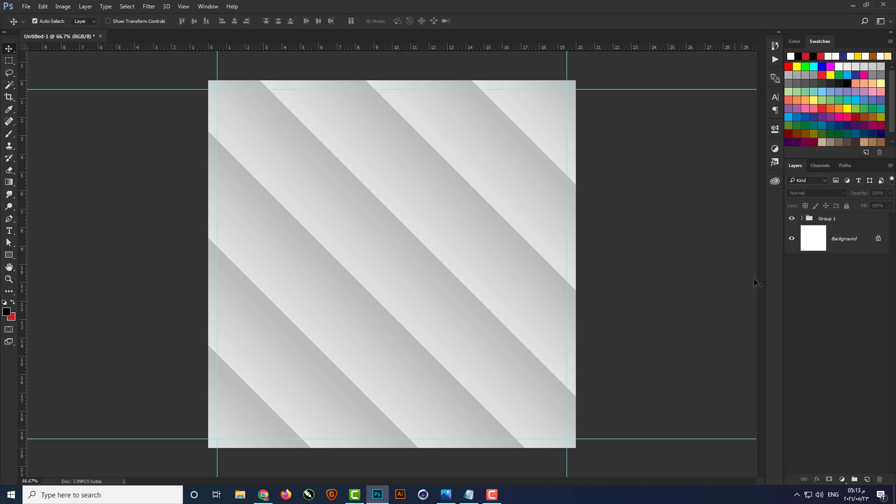
click(839, 221)
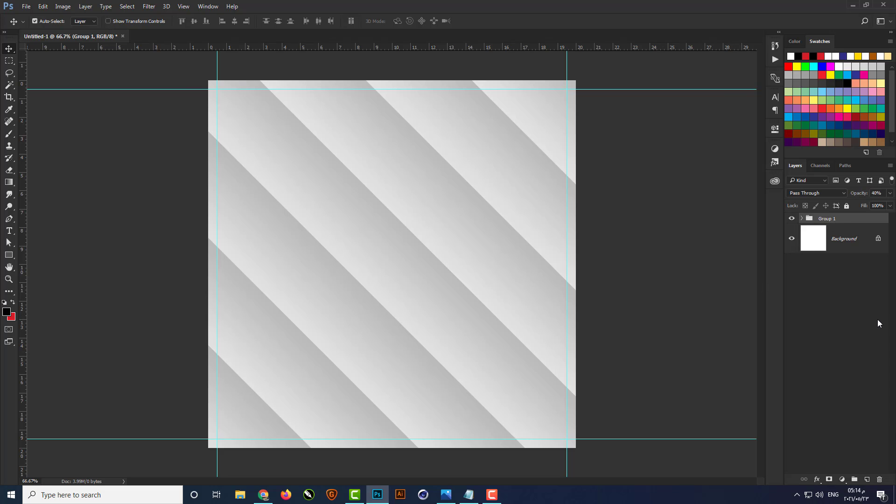
click(846, 206)
click(737, 292)
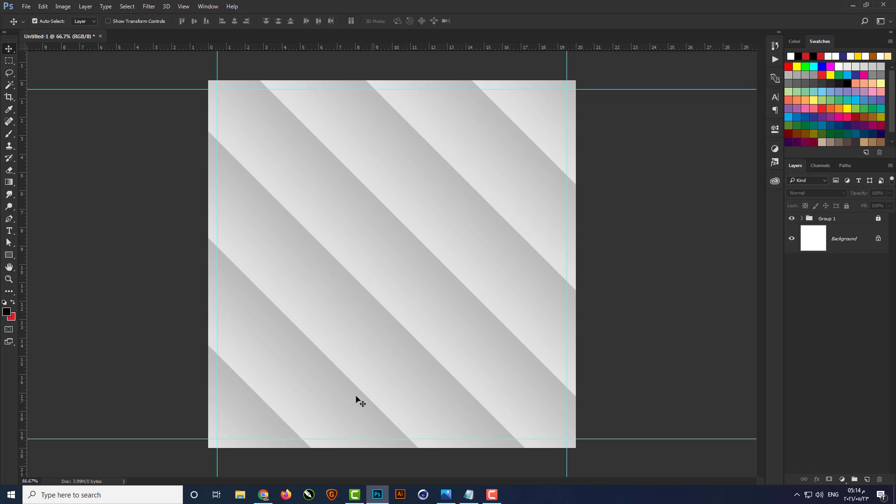
Place the grey headphone image from the Desktop folder on the canvas and shrink it about its centre to roughly 60% of the canvas width
click(240, 494)
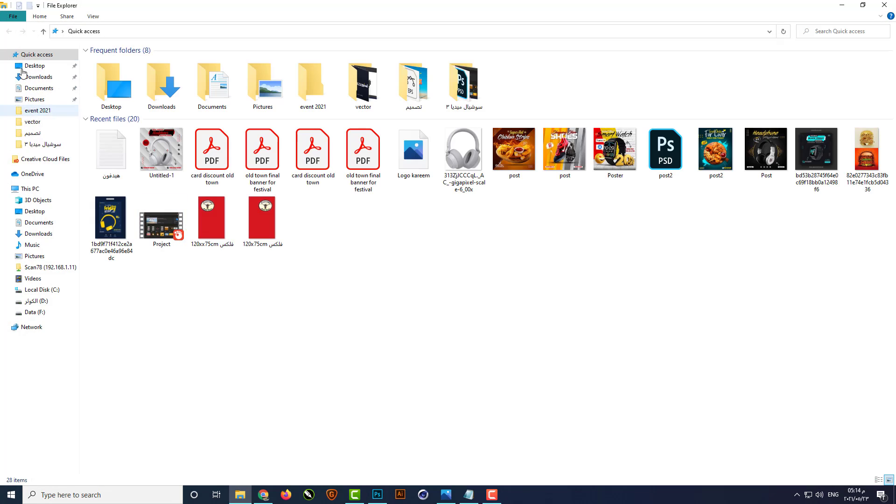
click(35, 66)
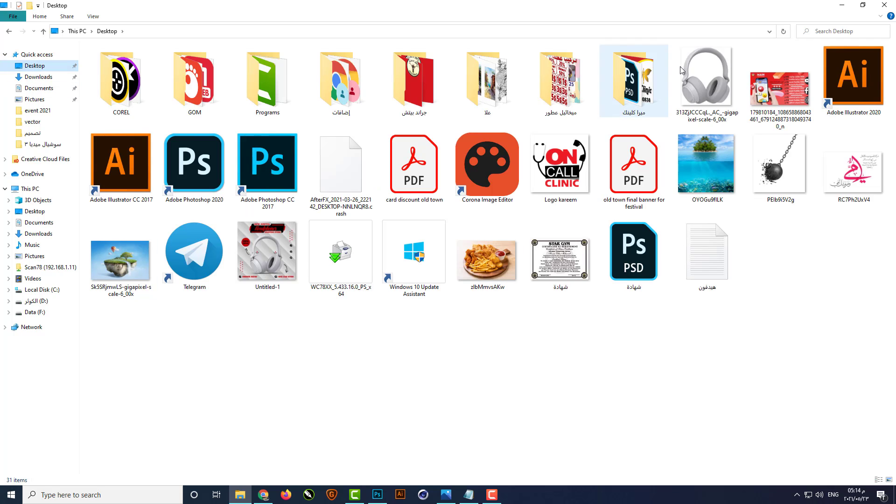
click(713, 84)
drag(708, 86, 400, 310)
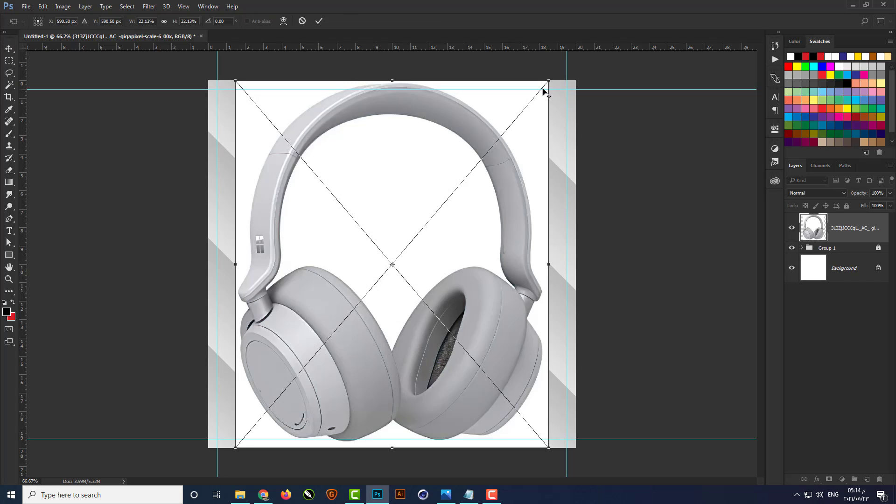
drag(549, 81, 506, 134)
key(Return)
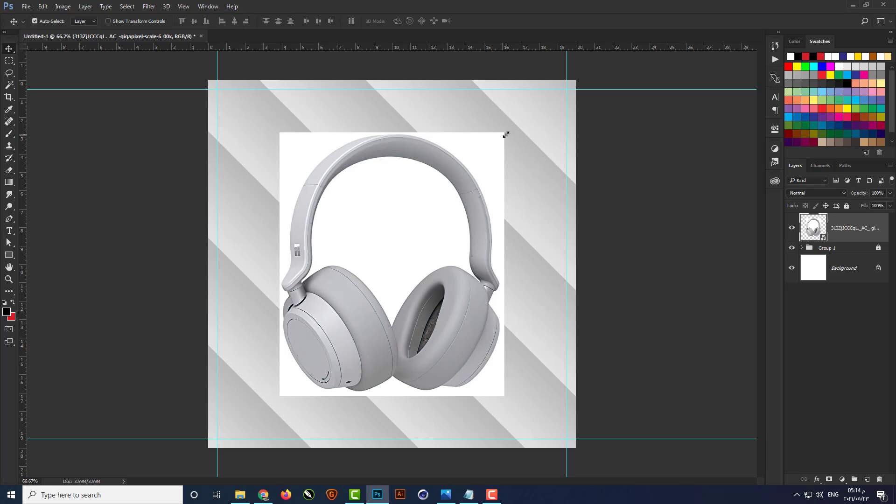
scroll(424, 266, up, 2)
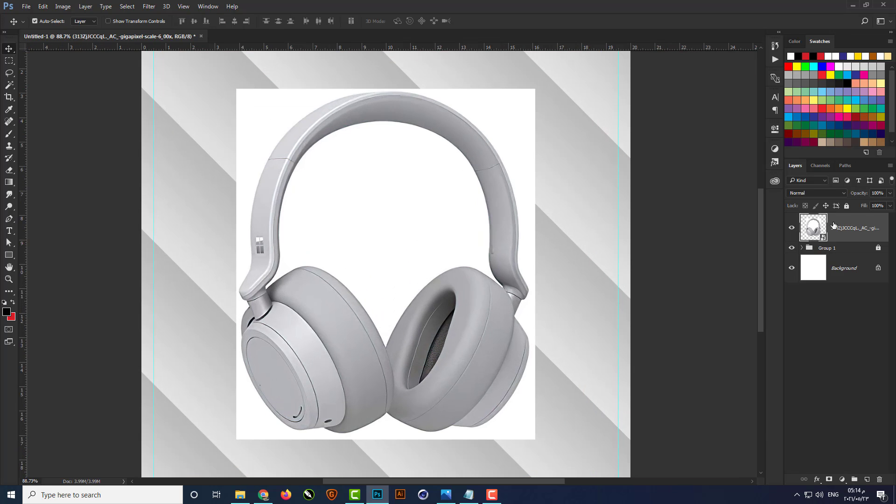
Rasterize the headphone layer and delete its white background inside the headband and around the headphones using the Magic Wand
right_click(843, 228)
click(738, 210)
click(9, 85)
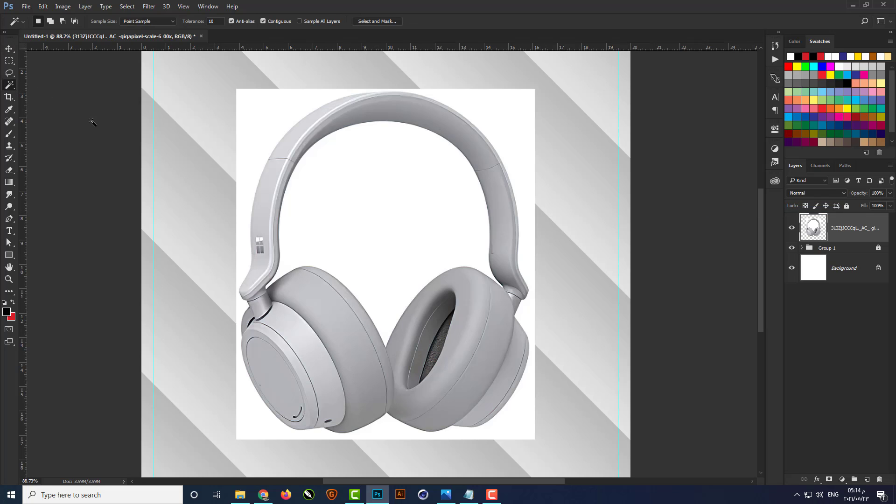
click(378, 189)
key(Delete)
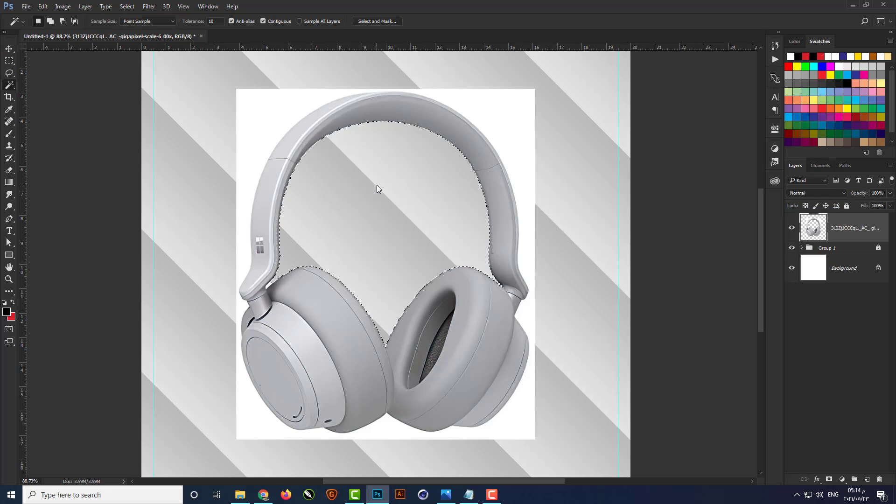
click(504, 120)
key(Delete)
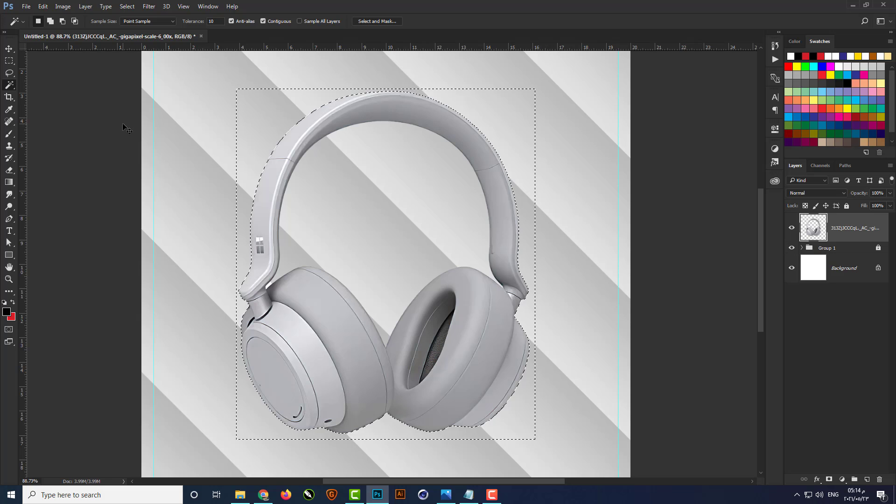
key(ctrl+d)
key(v)
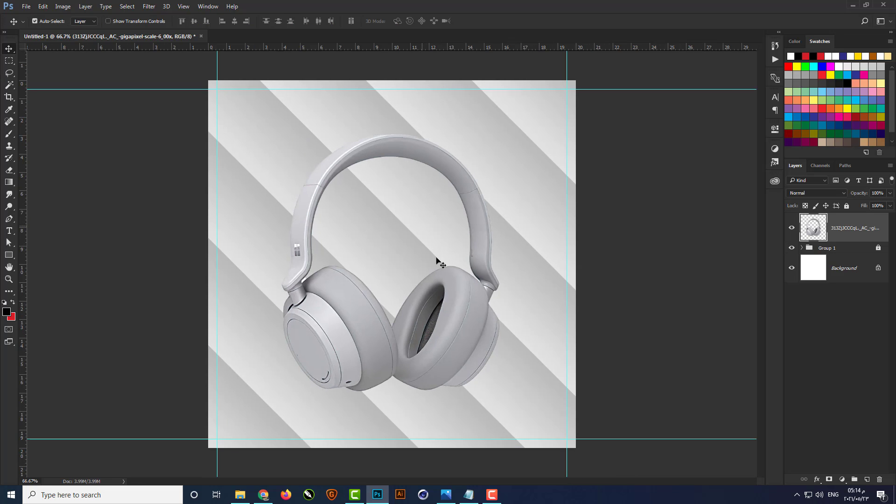
Add a Curves adjustment clipped to the headphone layer and shape an S-curve with darker shadows and lifted highlights
key(ctrl+minus)
click(842, 479)
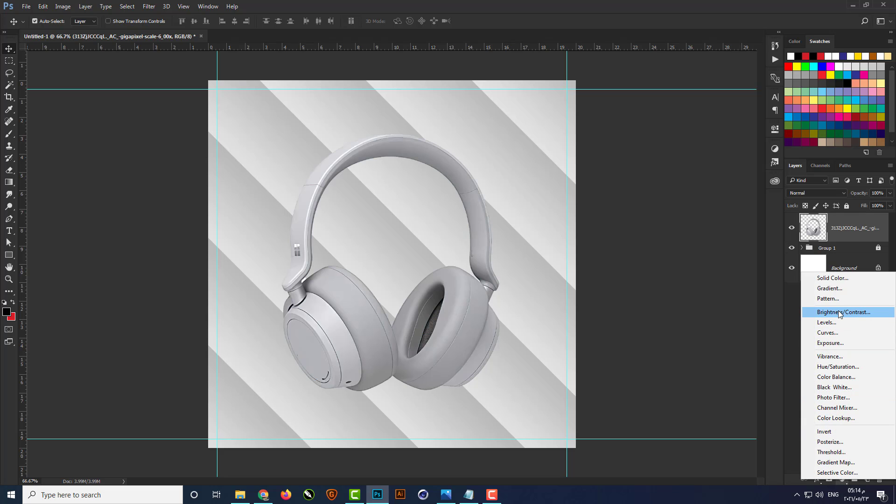
click(838, 331)
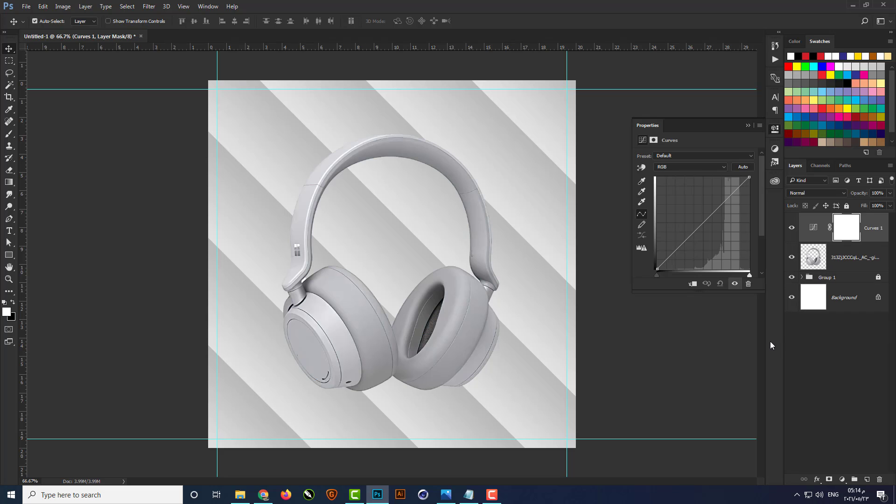
click(692, 284)
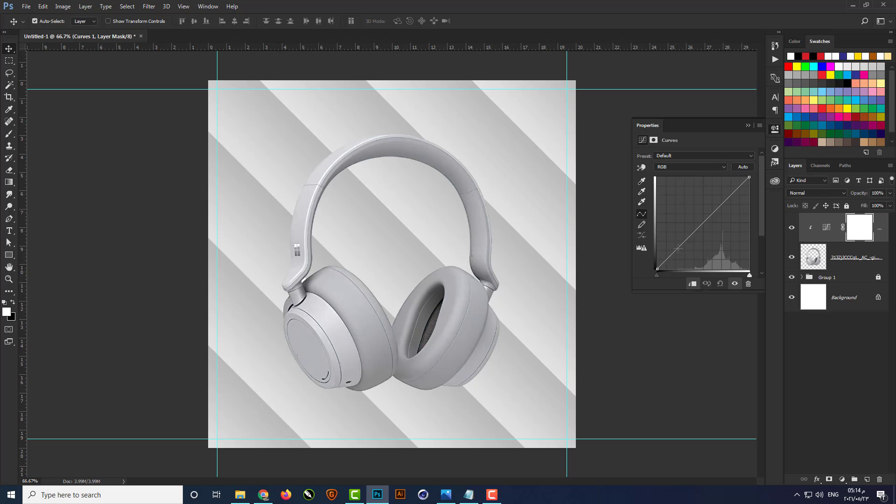
drag(678, 249, 689, 252)
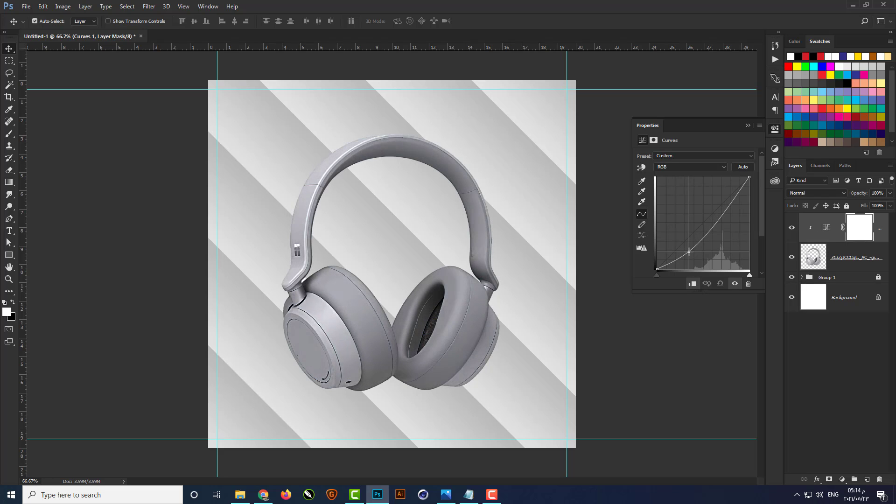
drag(726, 212, 729, 198)
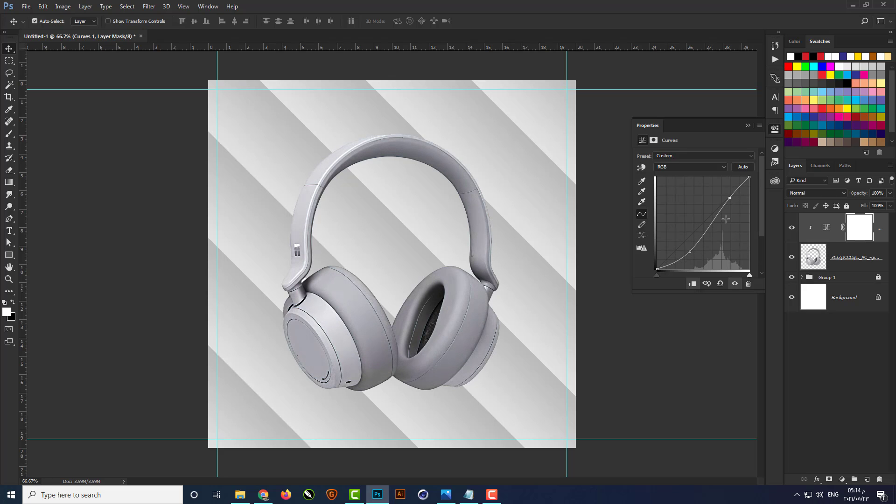
drag(690, 252, 695, 251)
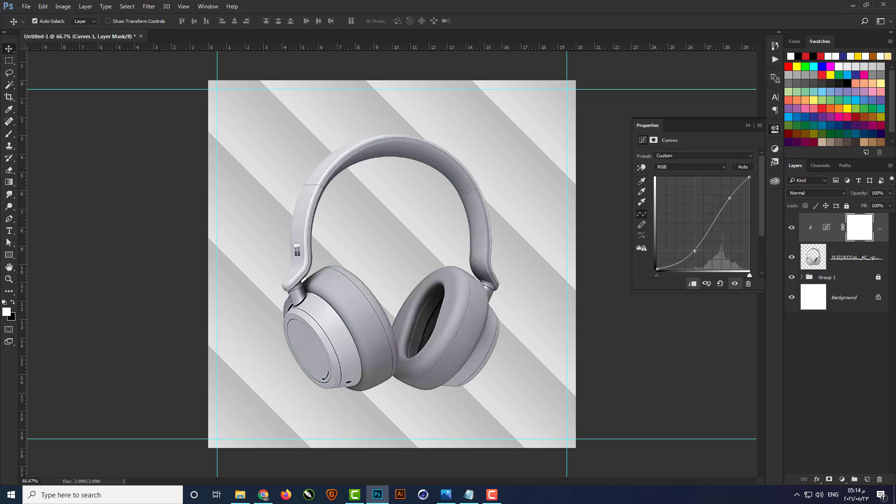
click(748, 126)
Add a Levels adjustment clipped to the headphone layer with black input 27 and white input 248
click(845, 259)
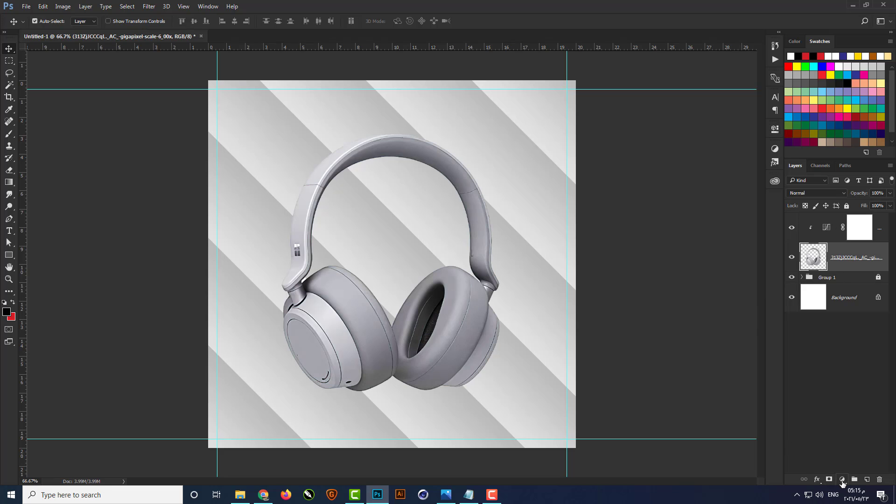
click(842, 480)
click(827, 337)
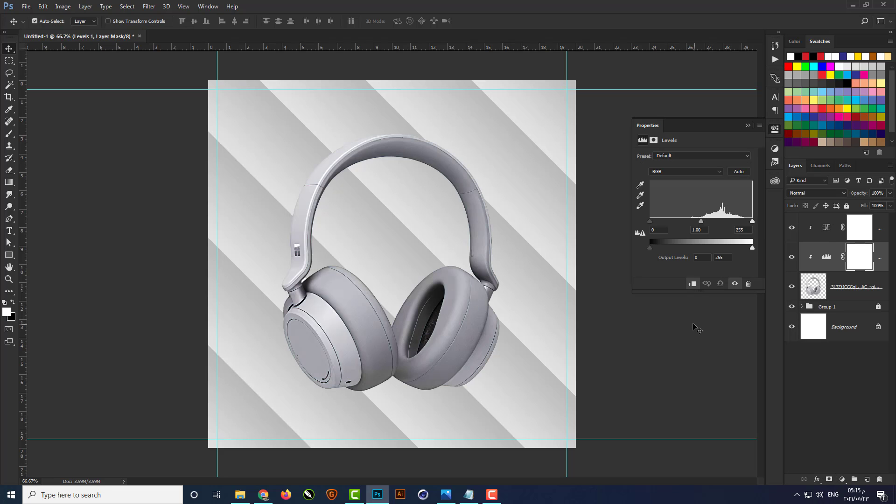
drag(649, 221, 662, 220)
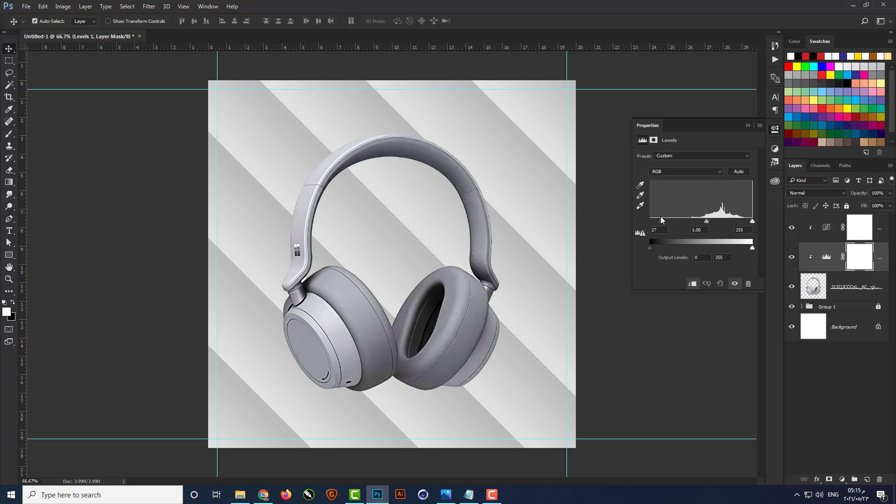
drag(751, 222, 749, 221)
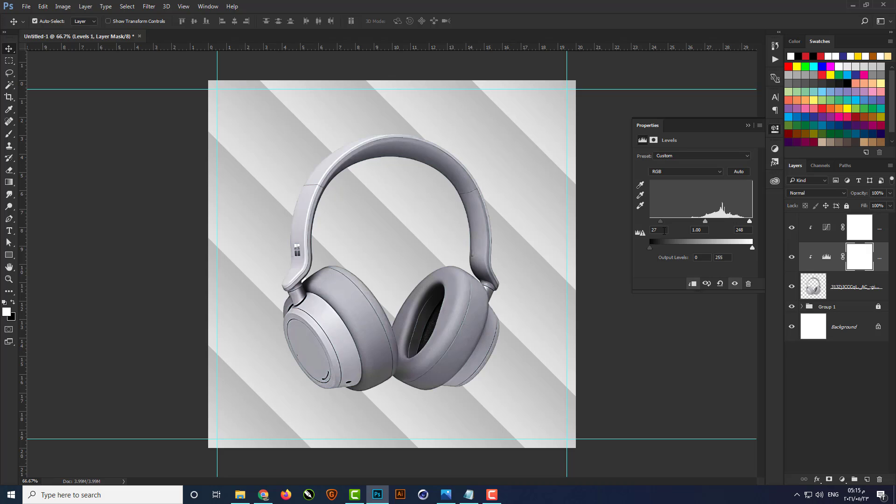
click(749, 124)
Add a Hue/Saturation adjustment directly above the headphone layer with saturation +23 and lightness -4
click(813, 286)
click(842, 480)
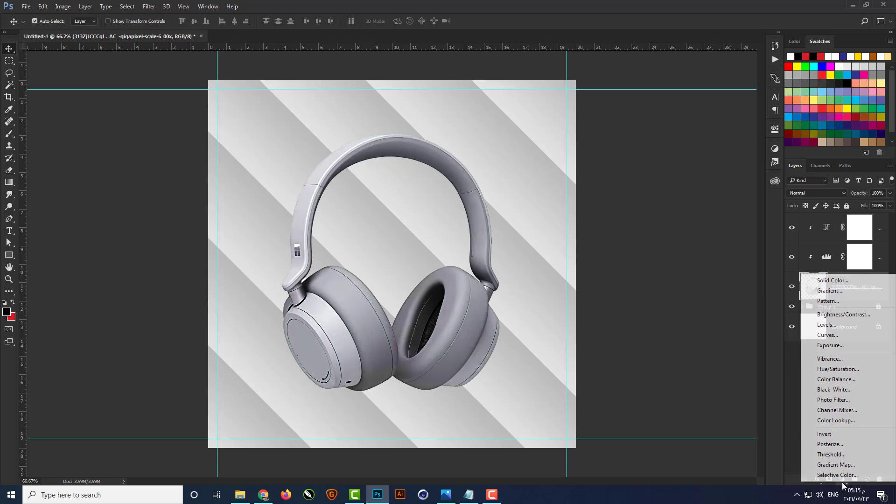
click(831, 371)
mouse_move(695, 208)
mouse_down()
mouse_move(682, 206)
mouse_move(708, 206)
mouse_move(693, 224)
mouse_up()
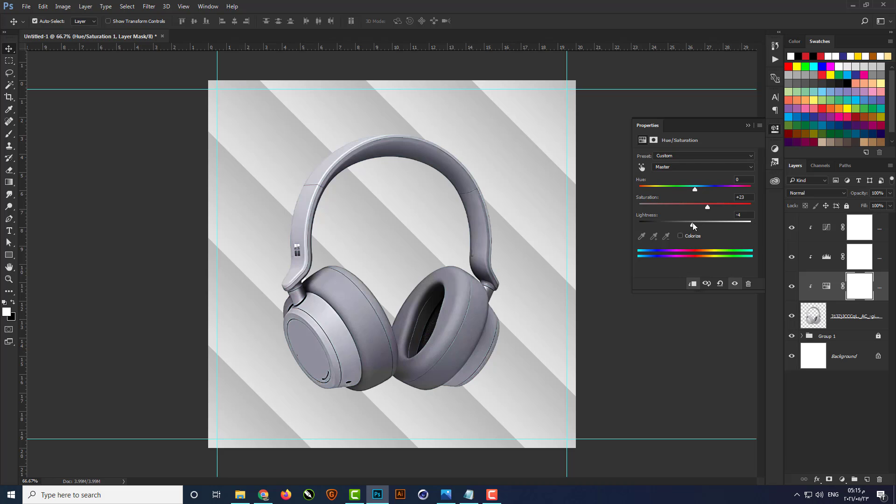
click(749, 125)
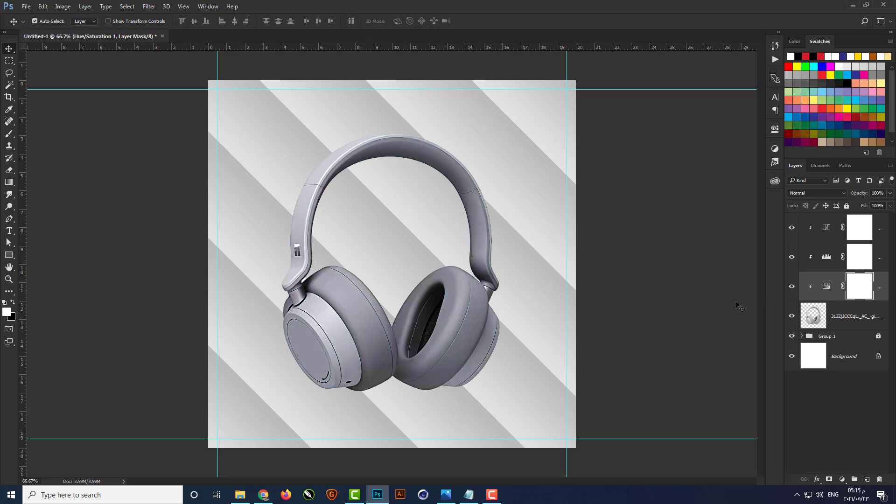
Create a new empty layer and place it directly beneath the headphone layer, above Group 1
click(849, 317)
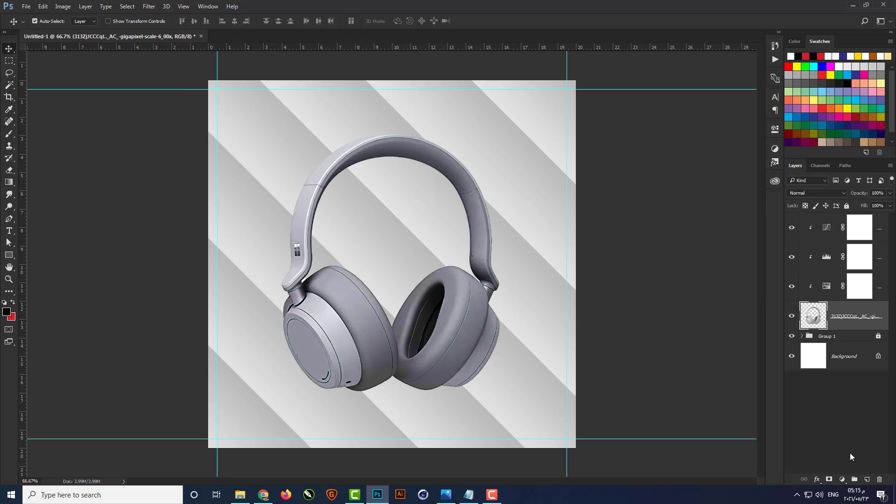
click(868, 481)
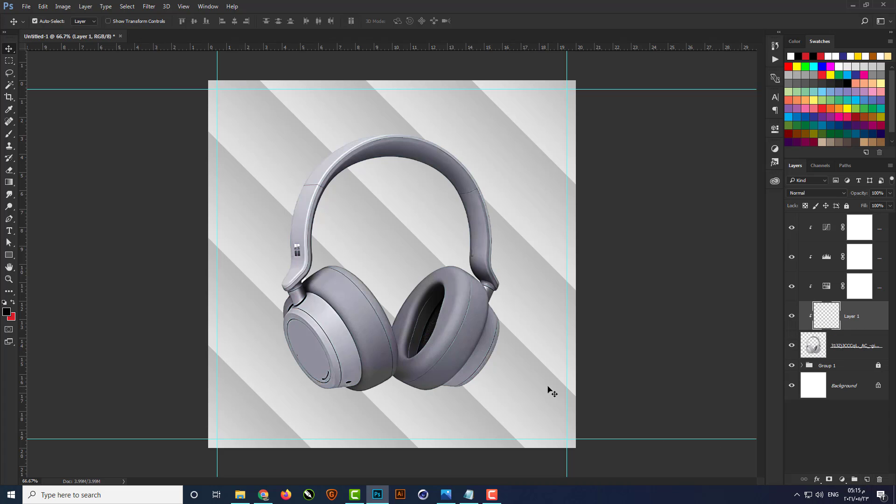
drag(847, 321, 848, 358)
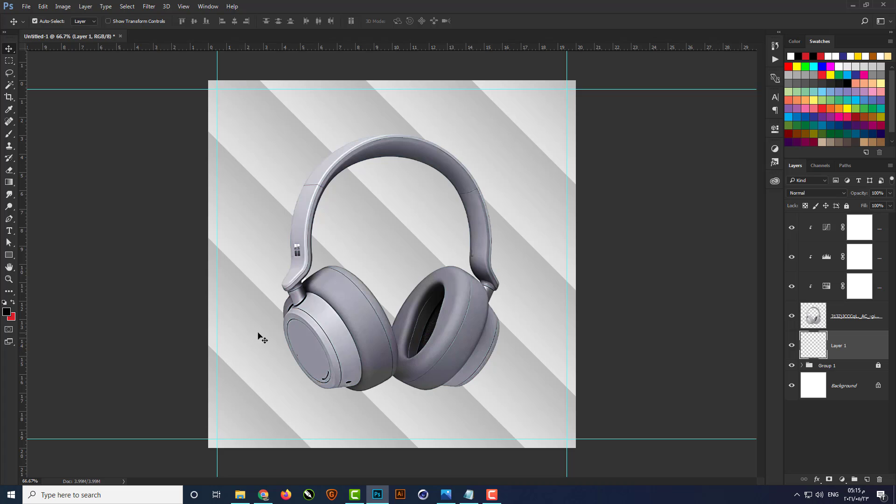
Group the headphone layer with its Hue/Saturation, Levels and Curves adjustments, leaving out Layer 1
click(845, 319)
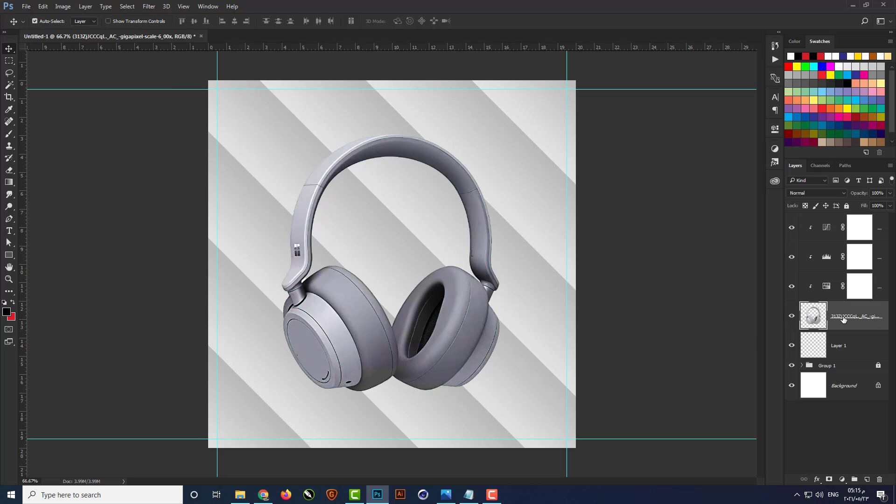
shift+click(869, 227)
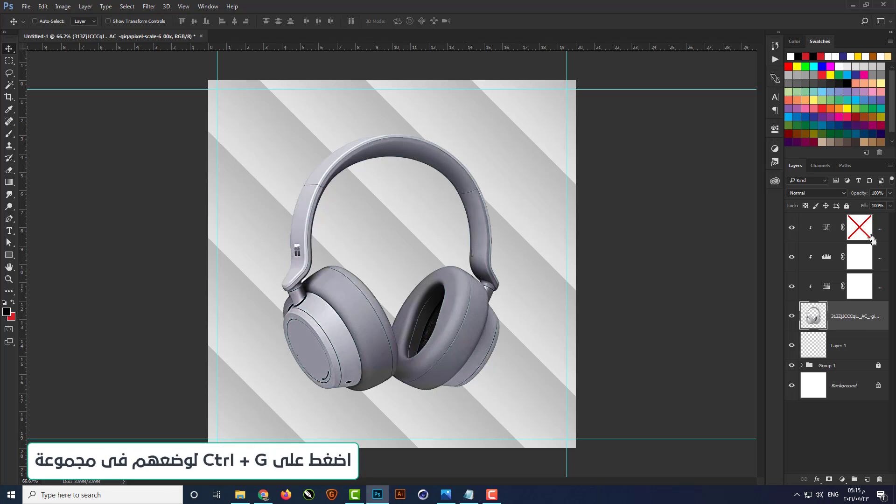
shift+click(869, 229)
shift+click(825, 235)
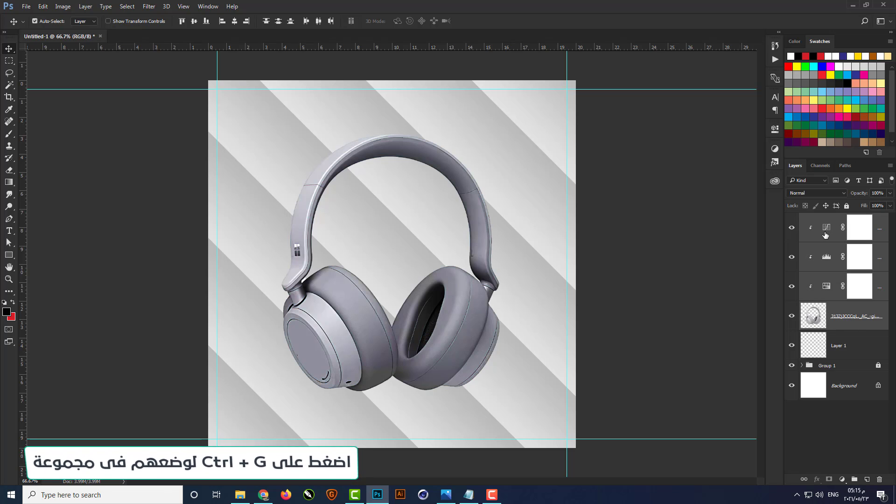
key(ctrl+g)
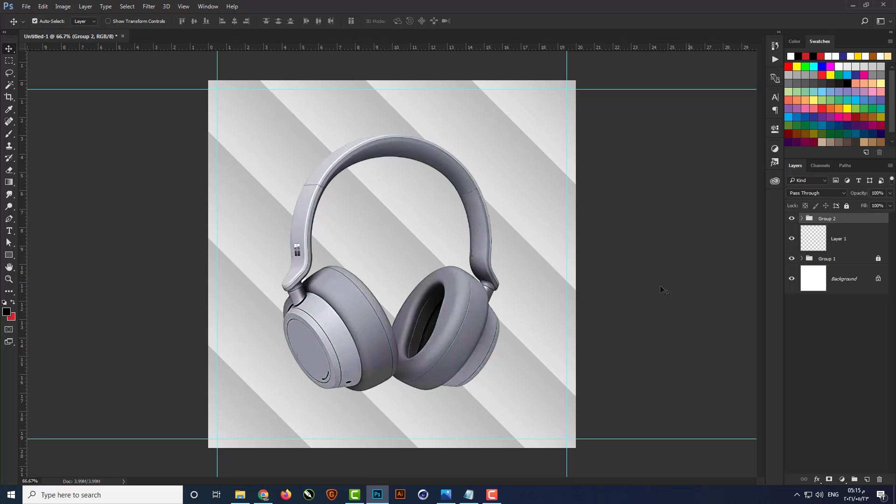
Centre the headphone group horizontally and vertically on the canvas
key(ctrl+a)
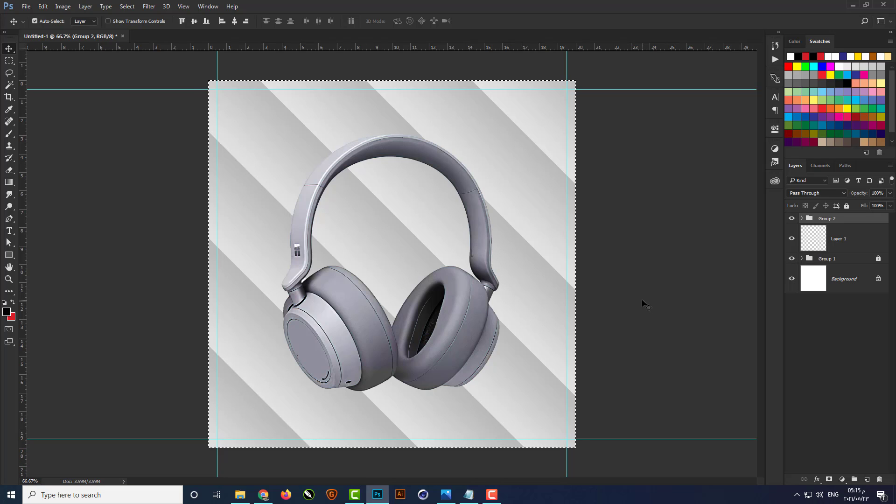
click(234, 21)
click(194, 21)
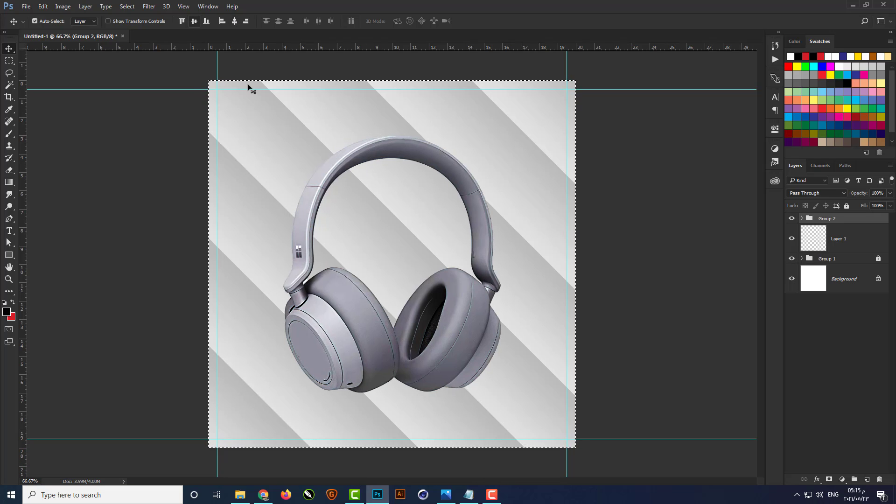
key(ctrl+d)
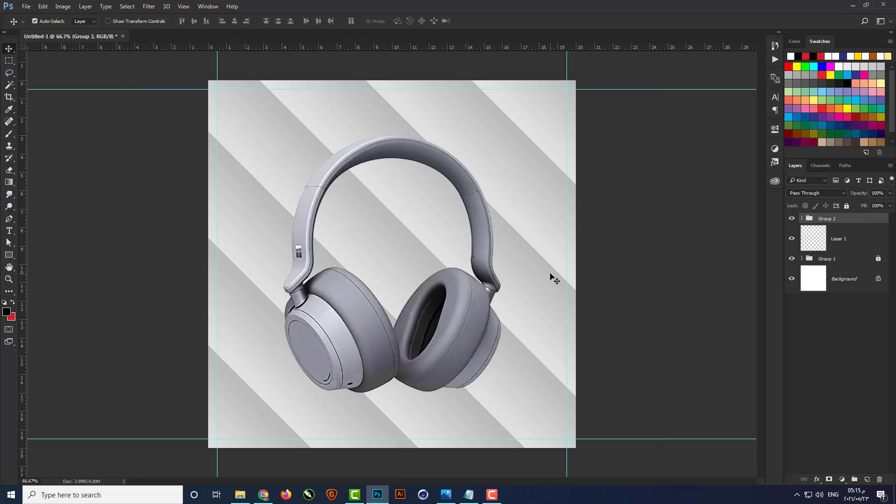
Nudge the headphone group straight down by about 5% of the canvas height
key(Down)
key(Down)
key(Down)
key(Down)
key(Down)
key(Down)
key(Down)
key(Down)
key(Down)
key(Down)
key(Down)
key(Down)
key(Down)
key(Down)
key(Down)
key(Down)
key(Down)
key(Down)
key(Down)
key(Down)
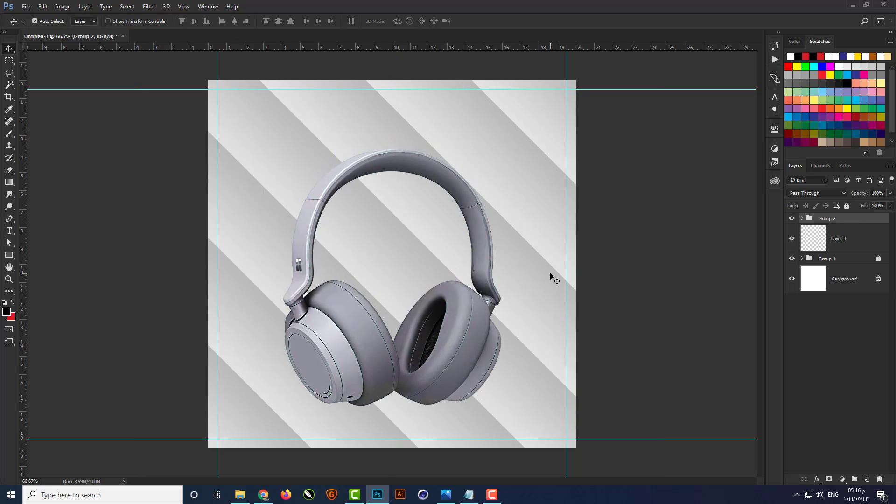
key(Down)
key(Down)
key(Down)
key(Down)
key(Down)
key(Down)
key(Down)
key(Down)
key(Down)
key(Down)
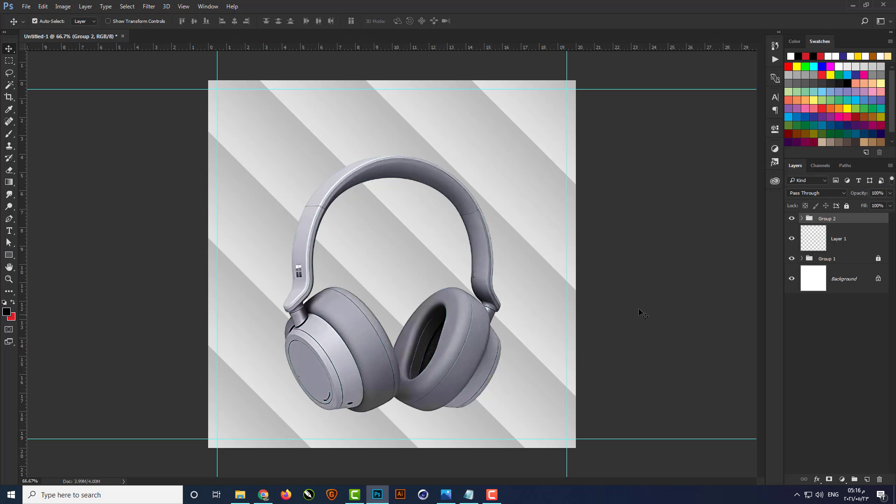
Set up a soft round brush for Layer 1, flattened to a thin horizontal ellipse, with 400 px size and 0% hardness
click(822, 239)
click(8, 134)
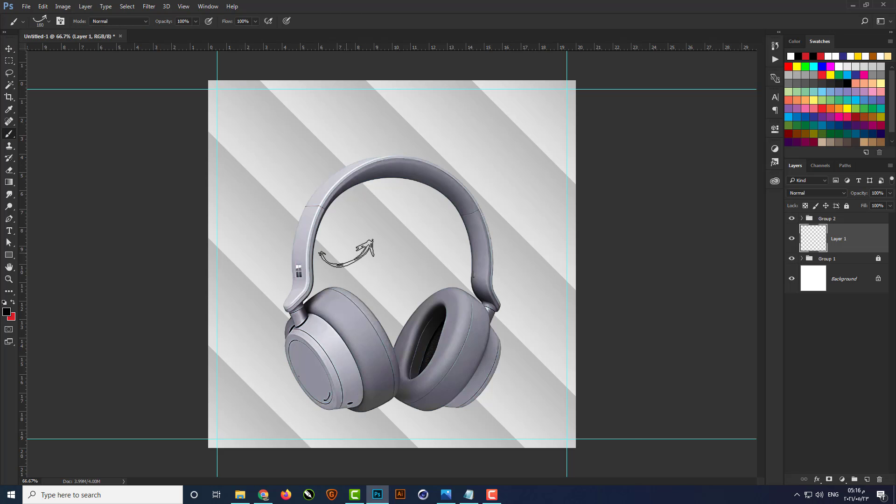
right_click(348, 252)
mouse_move(611, 455)
mouse_down()
mouse_move(598, 263)
mouse_move(610, 201)
mouse_up()
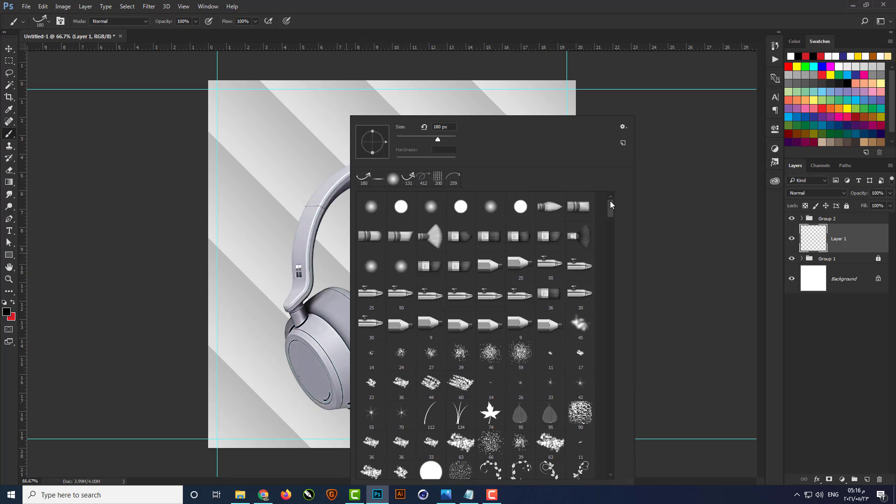
click(371, 206)
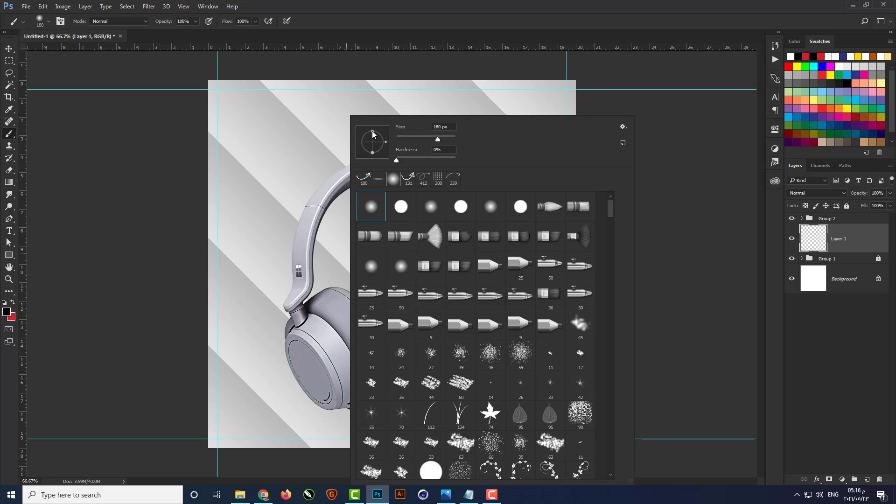
drag(373, 133, 373, 142)
double_click(437, 127)
text(300)
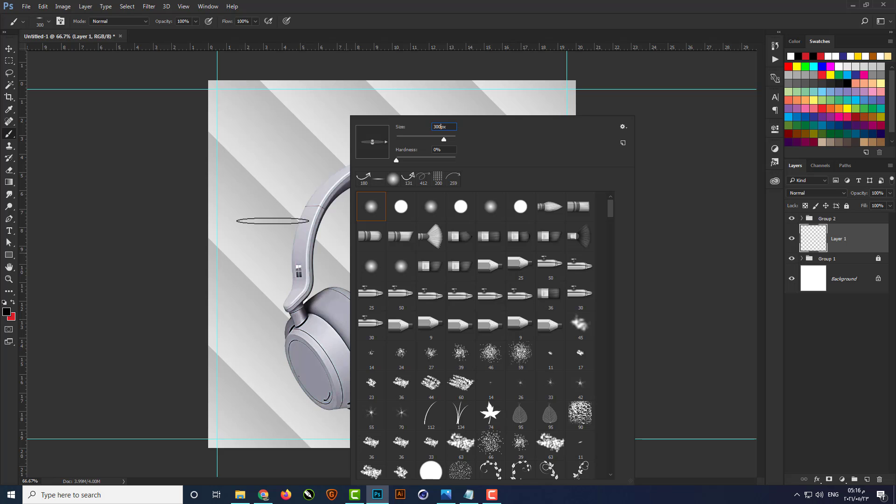
double_click(438, 126)
text(400)
key(Return)
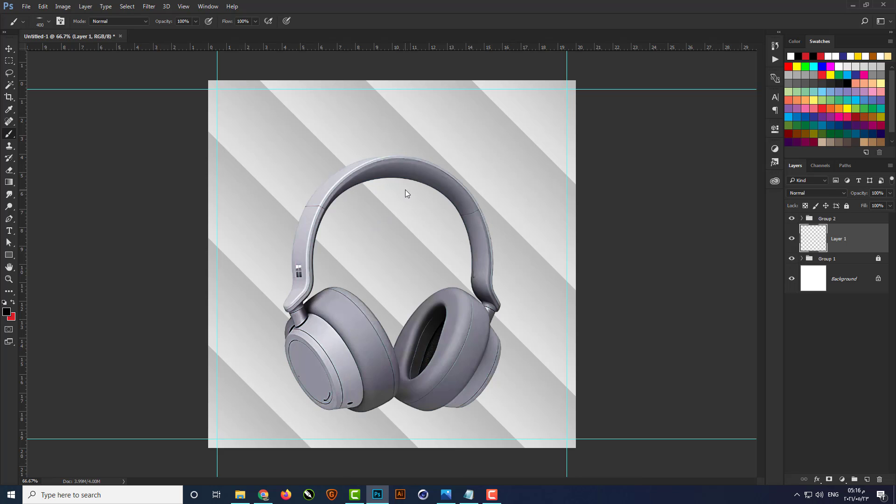
scroll(442, 415, up, 5)
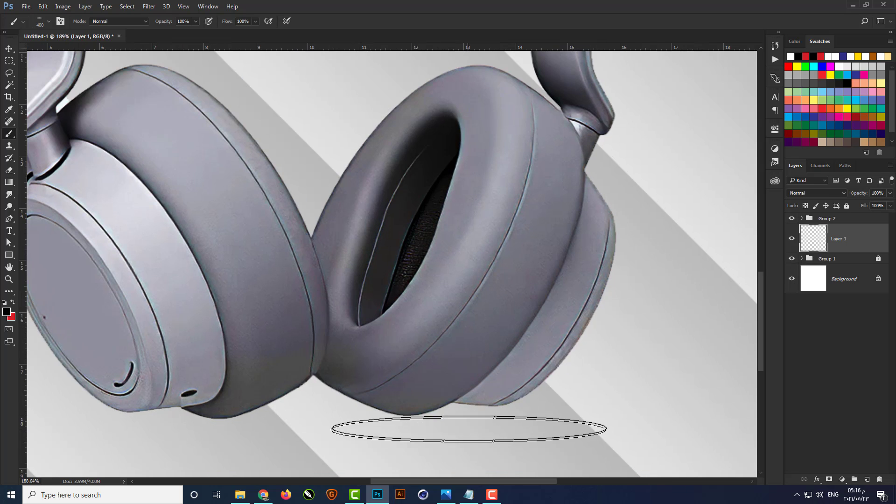
Paint a soft black elliptical shadow under the right-hand ear cup on Layer 1 and enlarge it to about 118%
drag(523, 414, 455, 416)
scroll(455, 415, down, 2)
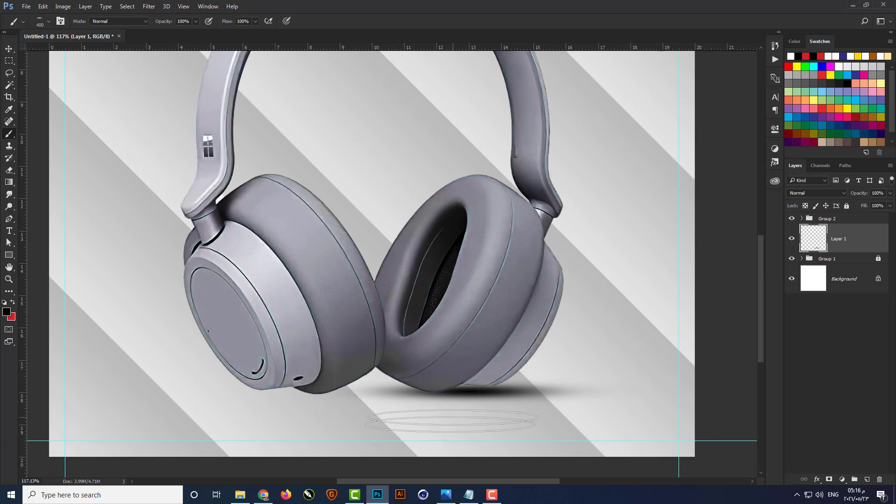
scroll(450, 420, down, 1)
key(ctrl+t)
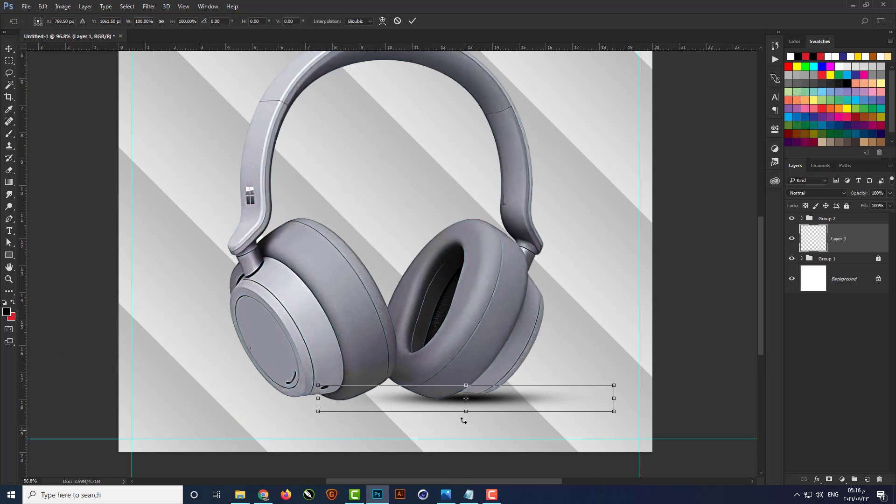
drag(614, 385, 641, 383)
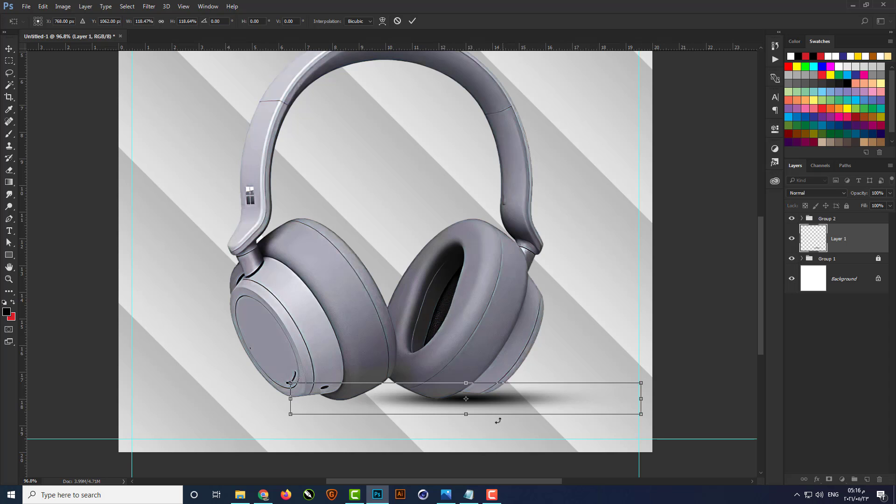
Shift the shadow horizontally to X 747 px so it sits beneath the right-hand ear cup
key(Left)
key(Left)
key(Left)
key(Left)
key(Left)
key(Left)
key(Left)
key(Left)
key(Left)
key(Left)
key(Left)
key(Left)
key(Left)
key(Left)
key(Left)
key(Left)
key(Left)
key(Left)
key(Left)
key(Left)
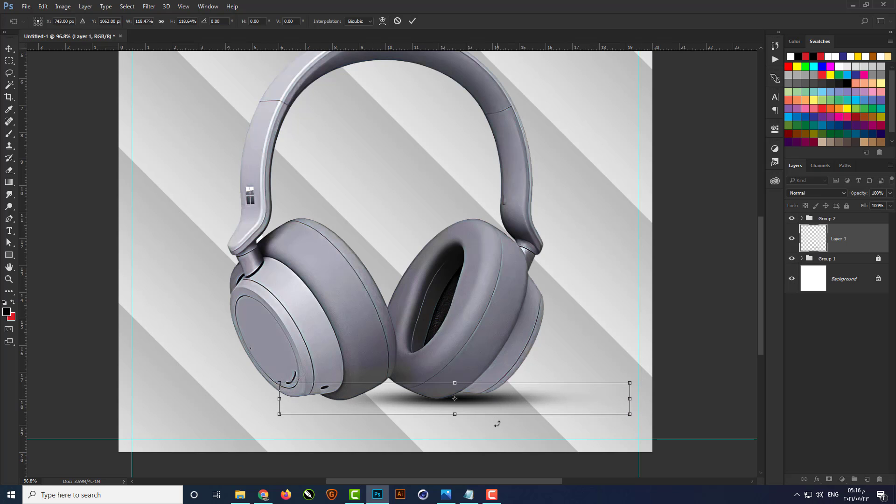
key(Right)
key(Right)
key(Right)
key(Right)
Flatten the shadow vertically into a thinner ellipse, keep it touching the ear cup's lower edge, and apply the transform
scroll(465, 425, up, 5)
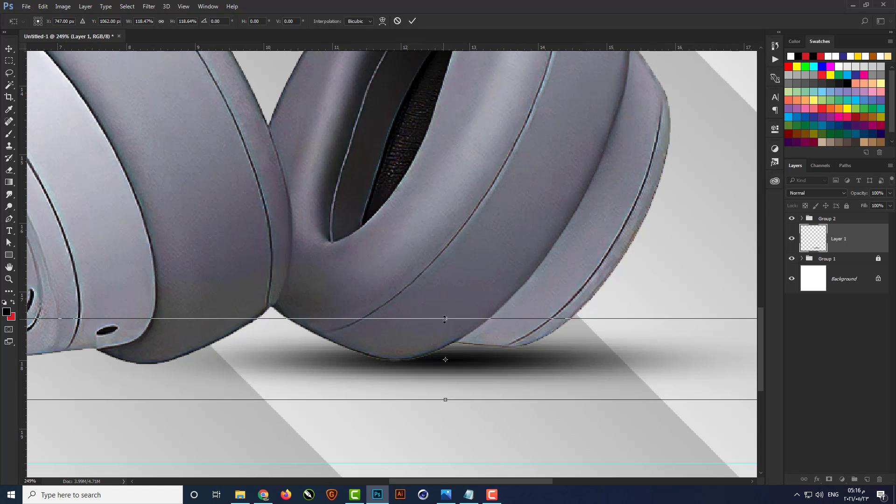
drag(444, 319, 445, 339)
drag(474, 375, 474, 364)
drag(445, 327, 447, 320)
key(Return)
Duplicate the shadow layer and place the copy beneath the left-hand ear cup
scroll(548, 440, down, 6)
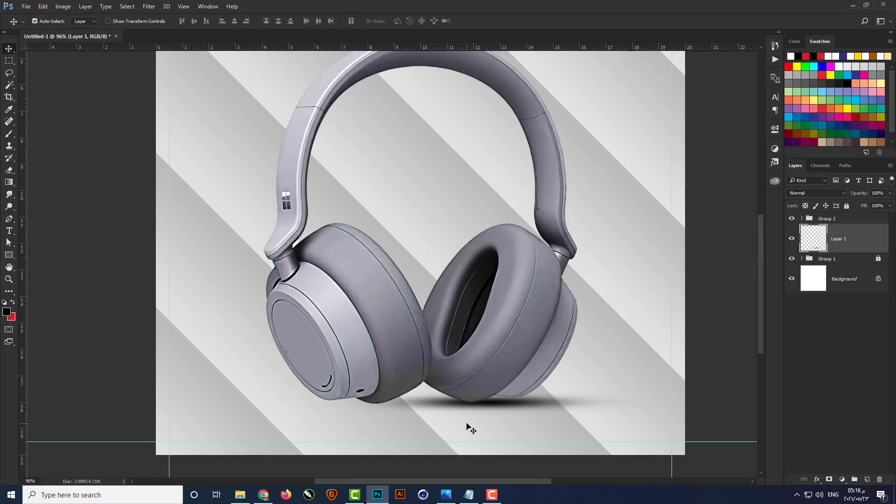
key(ctrl+j)
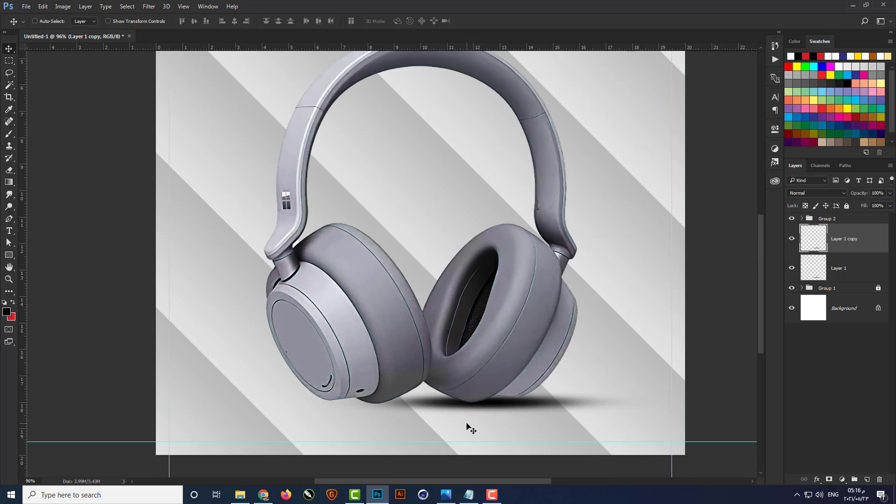
drag(504, 409, 413, 441)
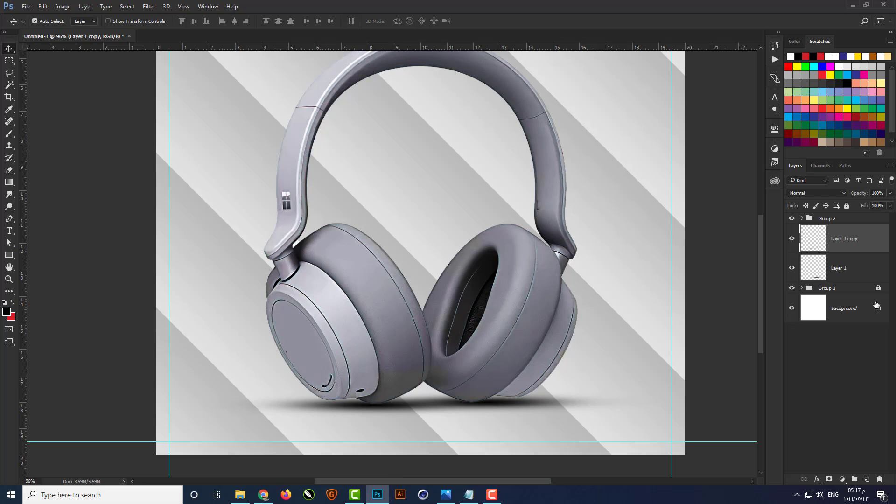
Set both shadow layers to Multiply blending at 80% opacity
ctrl+click(852, 271)
click(828, 192)
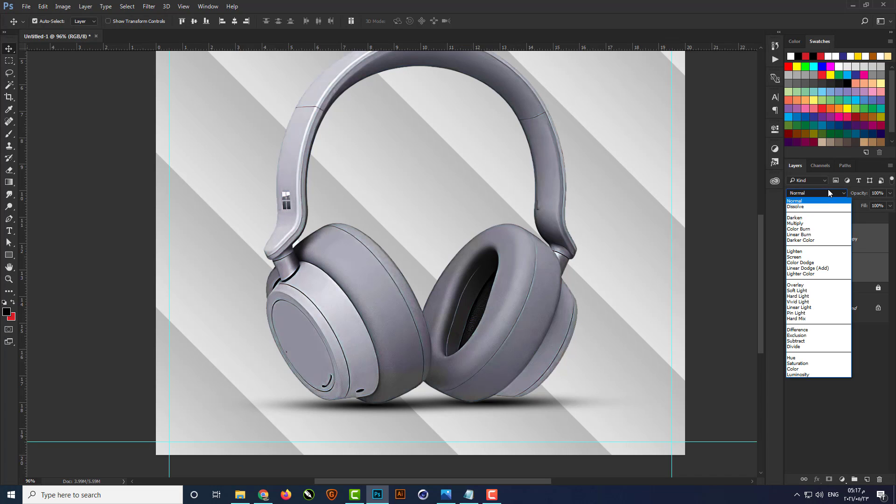
click(820, 225)
click(878, 194)
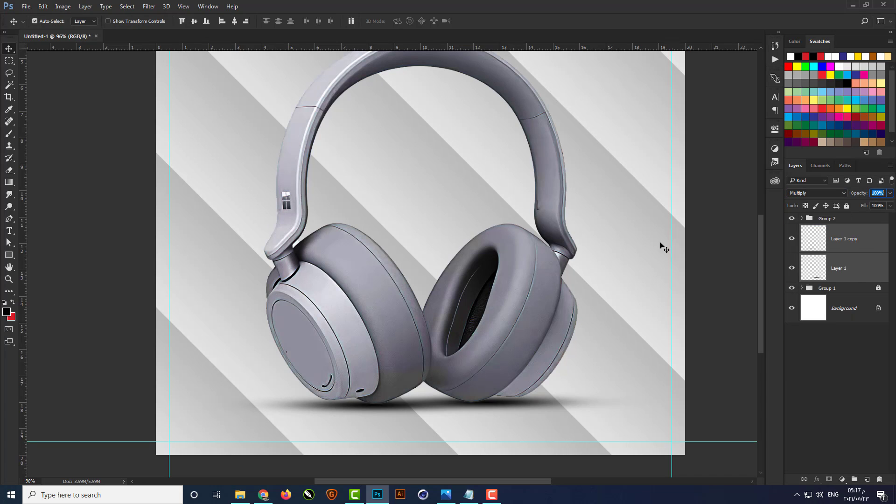
text(80)
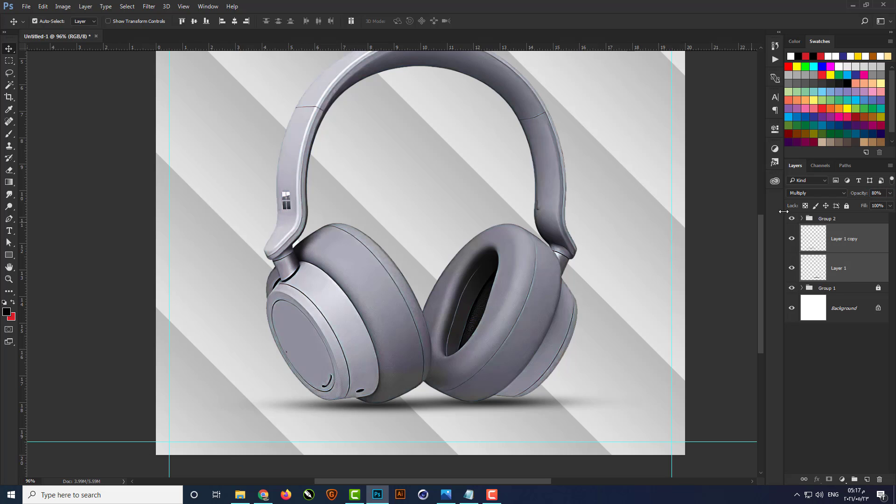
Move both shadow layers into Group 2 below the headphone layers and collapse the group
click(802, 218)
drag(847, 351, 843, 329)
click(801, 219)
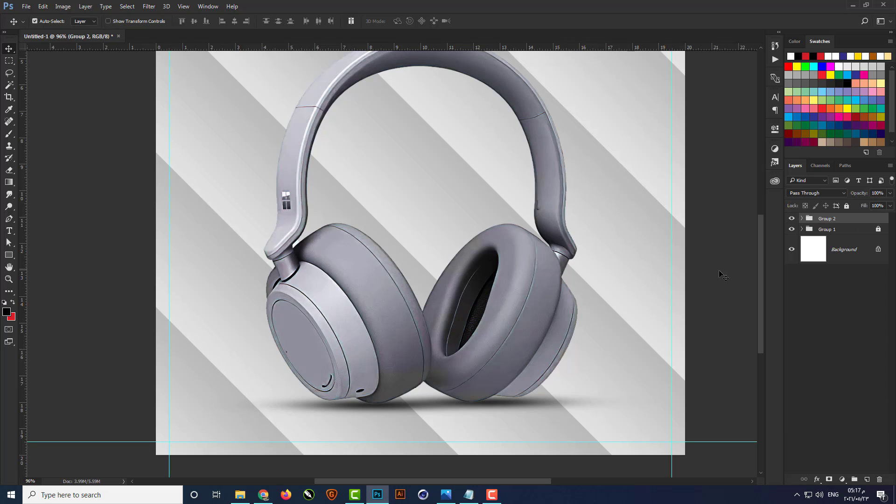
scroll(514, 416, down, 3)
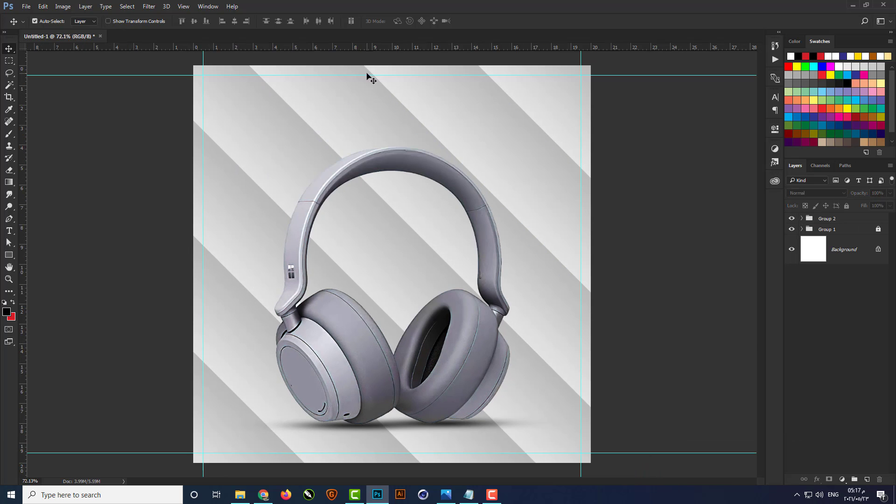
Draw a black rectangle of about 600 x 154 px above the headband, without a stroke
scroll(382, 96, up, 3)
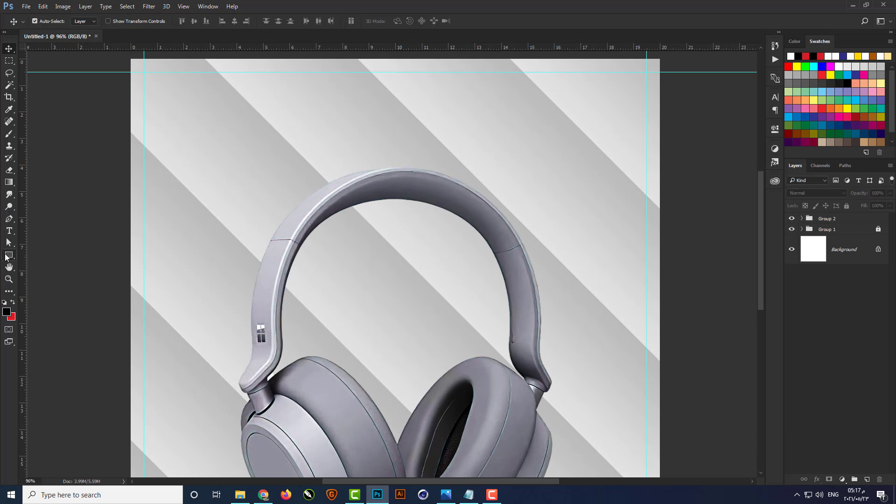
click(9, 256)
scroll(415, 135, down, 1)
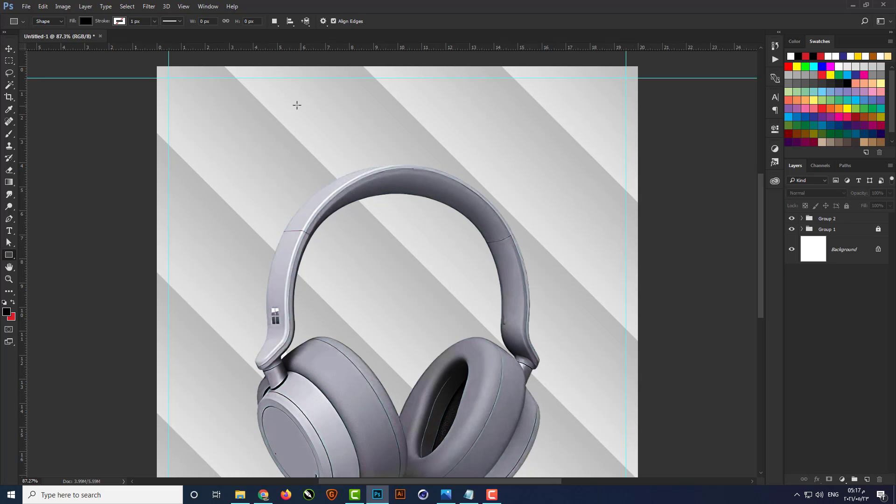
drag(283, 95, 527, 158)
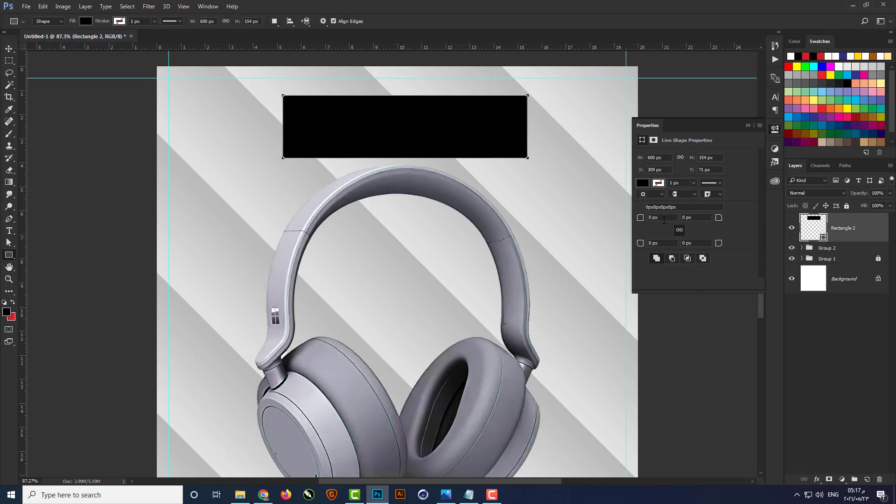
Round all four corners of the black rectangle to a 30 px radius
text(30)
key(Return)
key(Return)
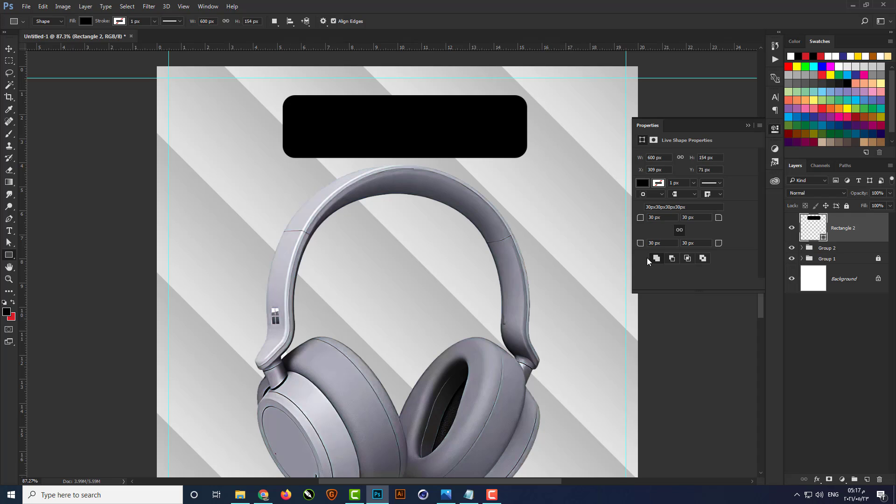
click(749, 127)
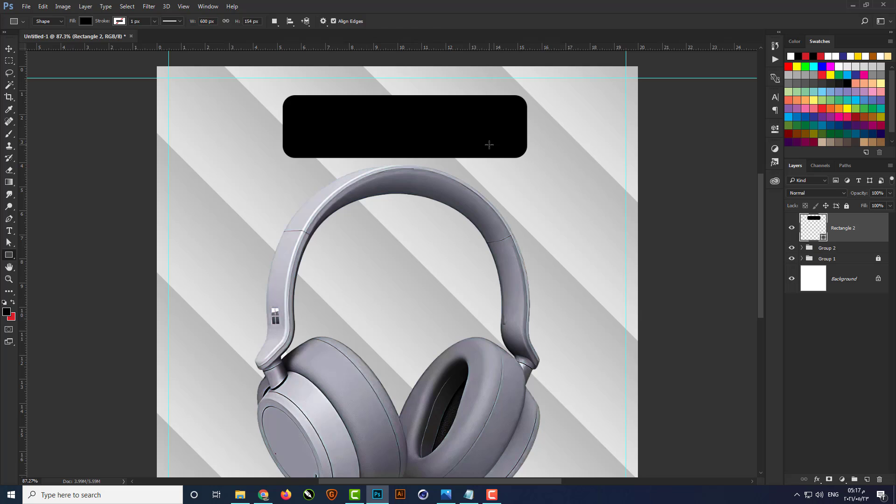
Centre the black rounded rectangle horizontally on the canvas and clear the selection
key(v)
key(ctrl+a)
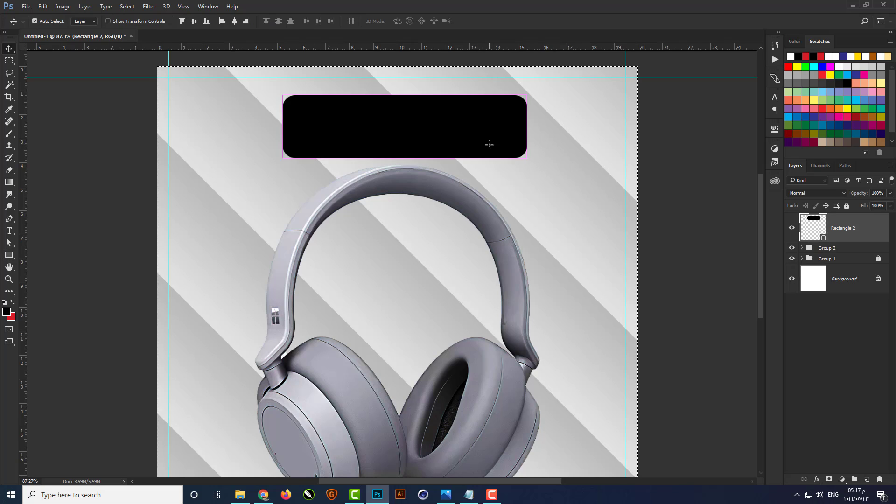
click(234, 22)
key(ctrl+d)
key(ctrl)
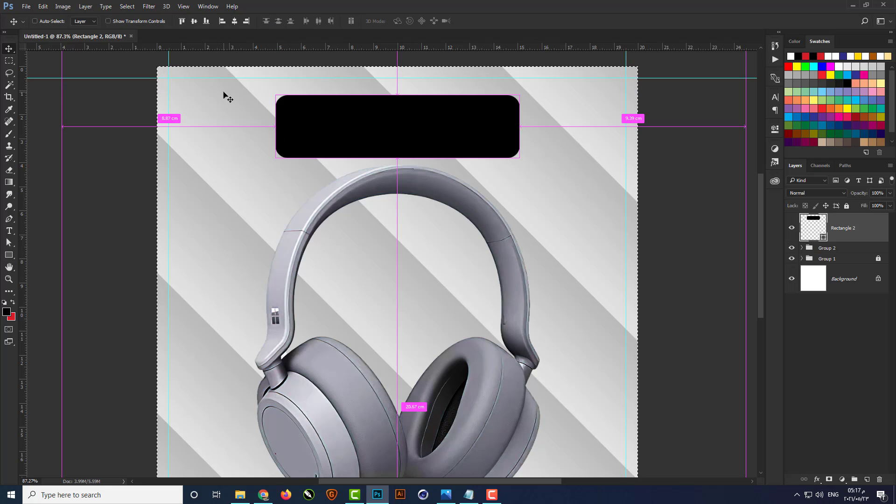
Move the black rounded rectangle straight up by about 0.22 cm
scroll(380, 85, up, 3)
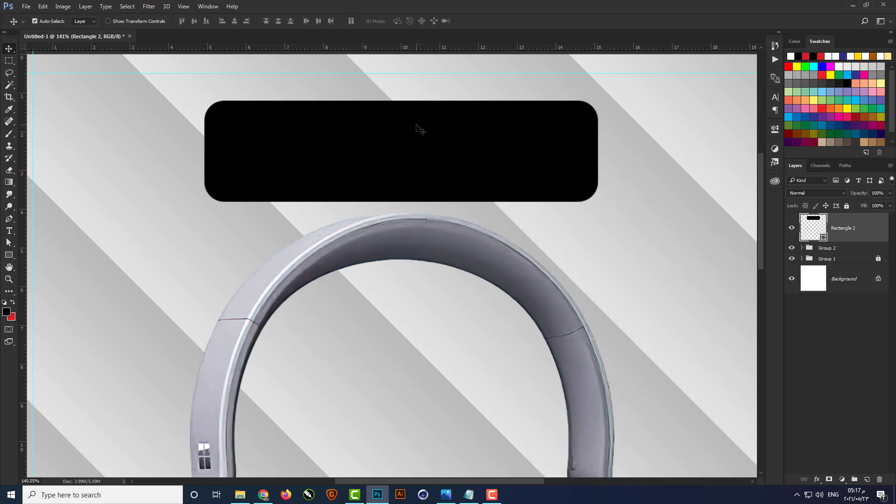
drag(416, 125, 417, 116)
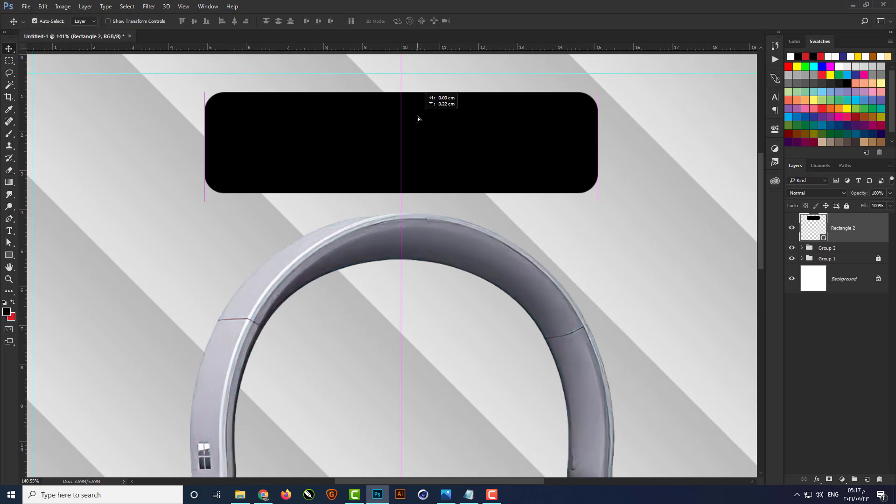
scroll(468, 162, down, 2)
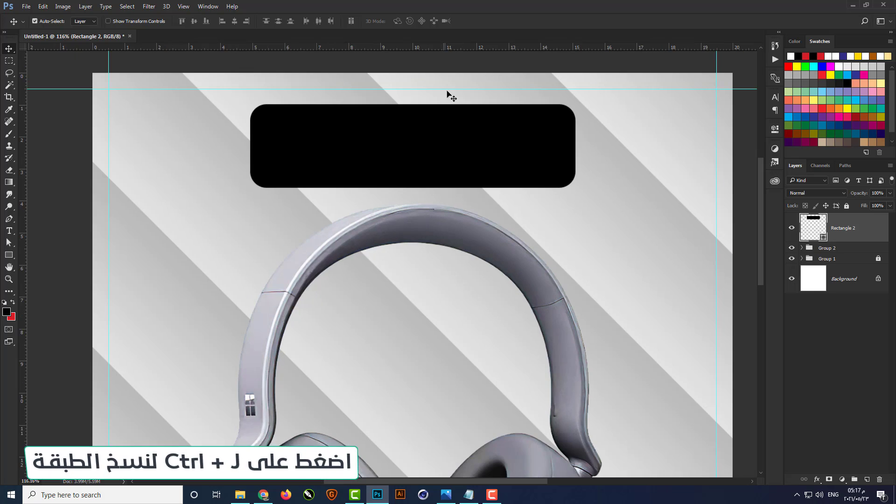
Duplicate the black rounded rectangle in place
click(472, 85)
click(467, 142)
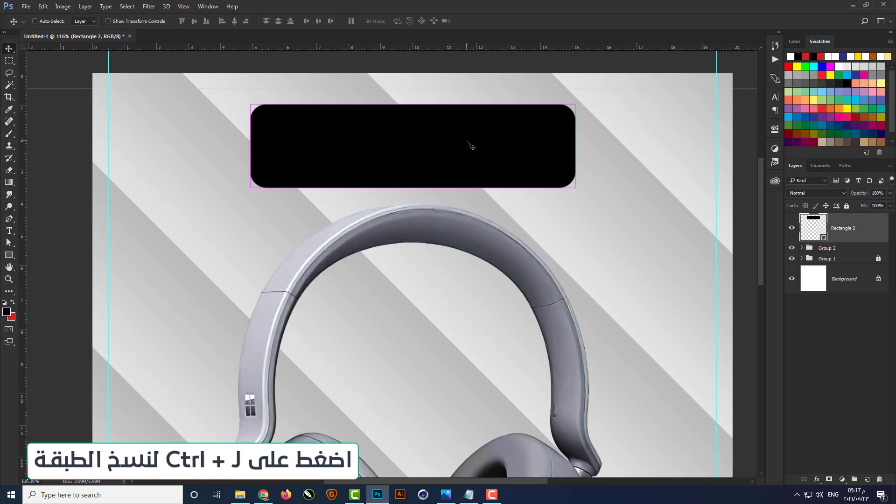
key(ctrl+j)
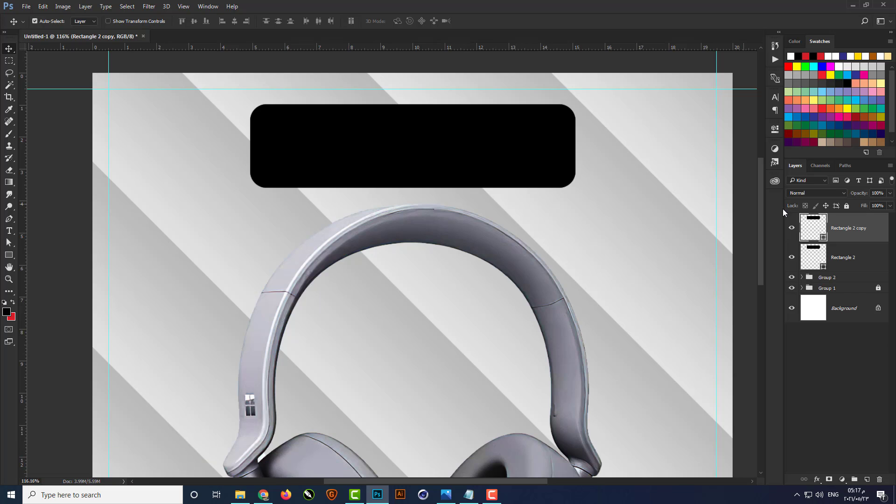
Scale the lower rectangle, Rectangle 2, about its centre to about 69% height and widen it slightly past the copy's sides
click(795, 261)
key(ctrl+t)
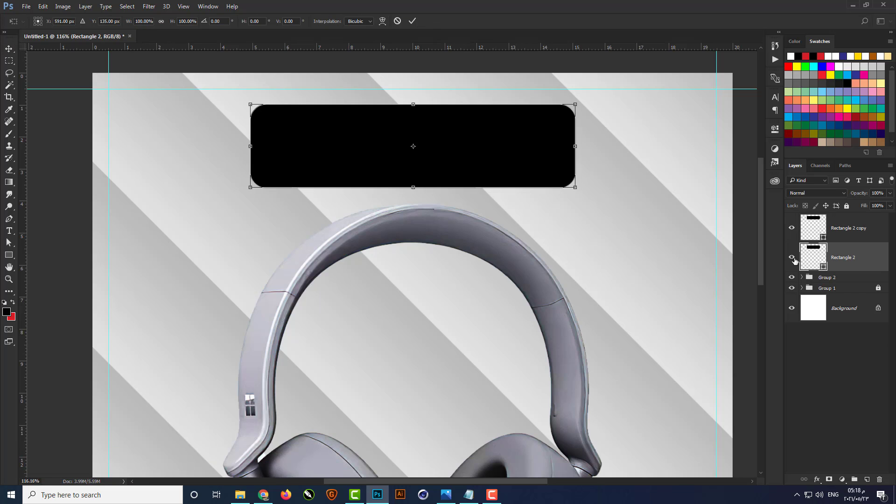
drag(414, 103, 416, 117)
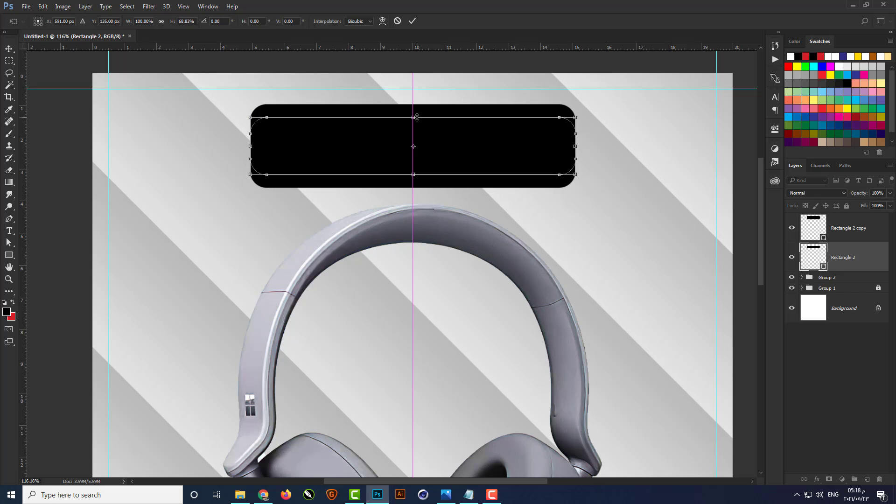
scroll(515, 129, up, 1)
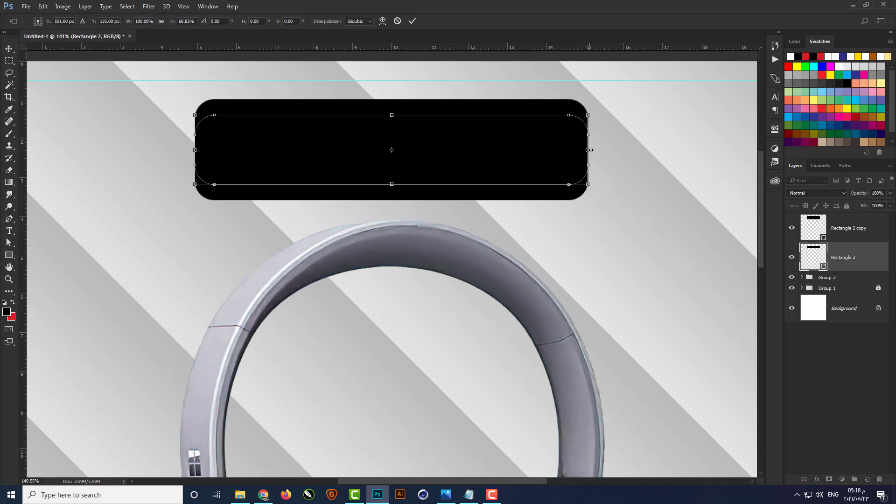
drag(590, 150, 601, 149)
key(Return)
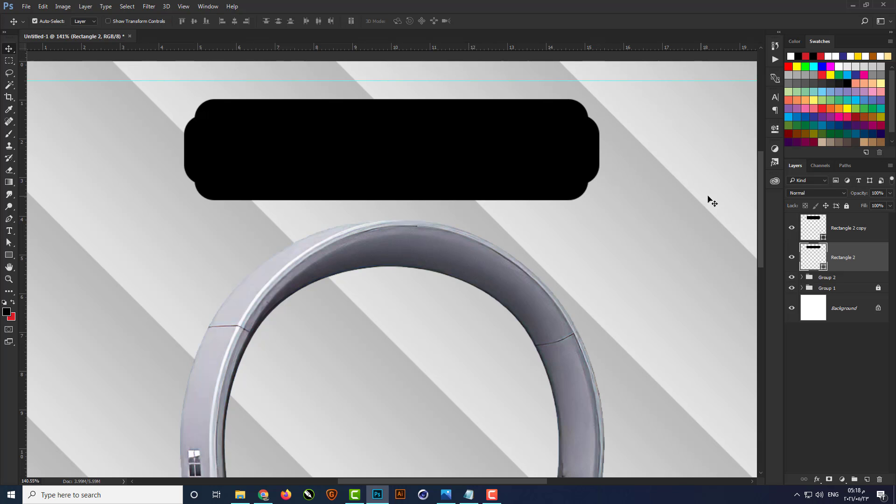
Change the fill of the lower rectangle, Rectangle 2, to red e70303
double_click(817, 264)
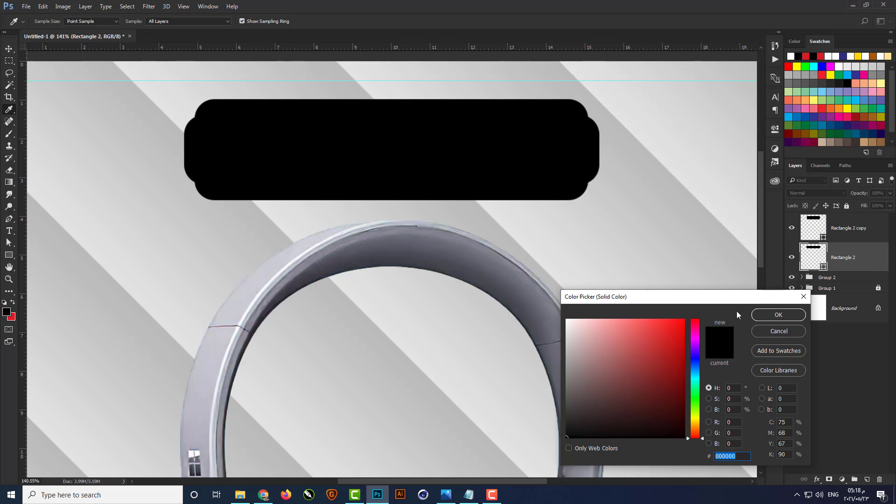
text(fe0303)
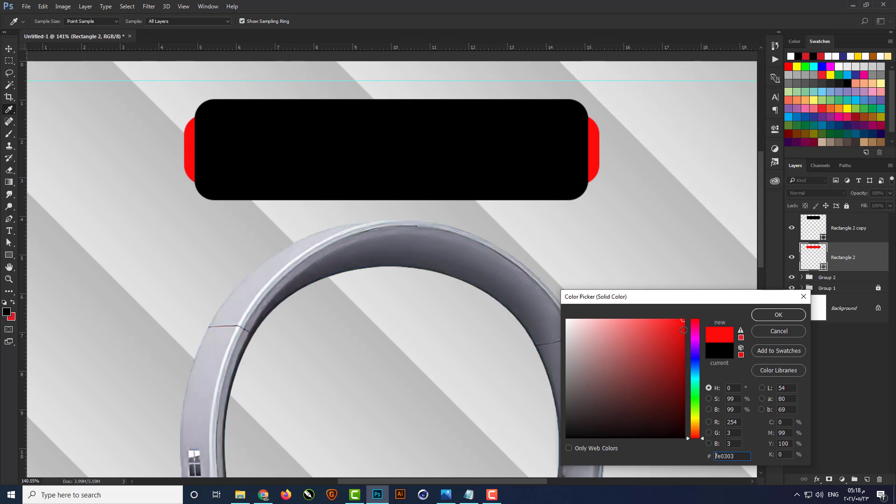
click(683, 331)
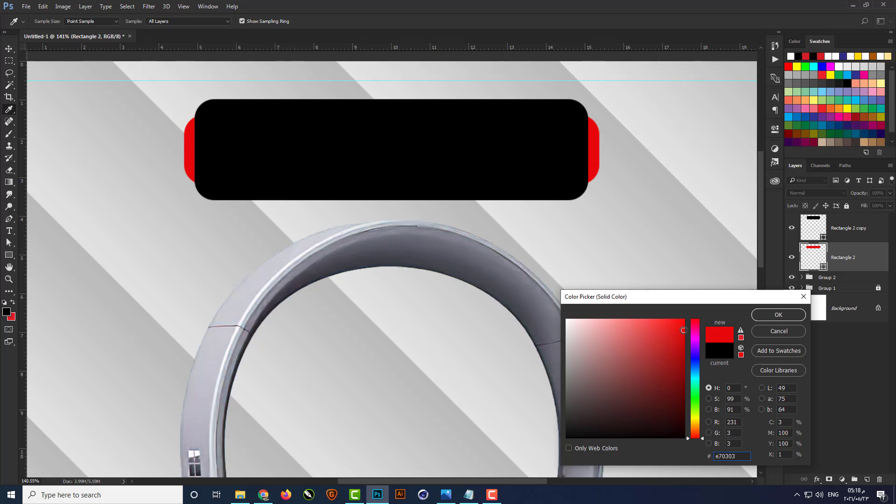
click(778, 315)
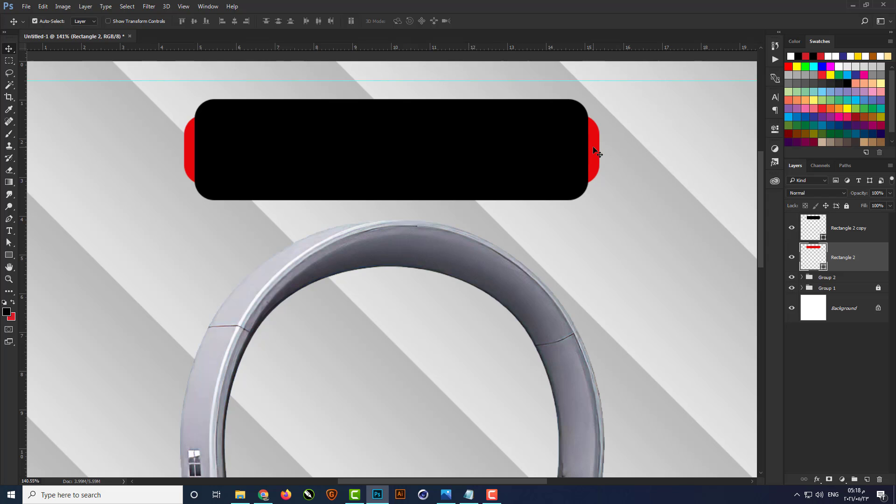
Duplicate the red rectangle and offset the copy up and to the left behind the black rectangle
key(ctrl)
key(ctrl+j)
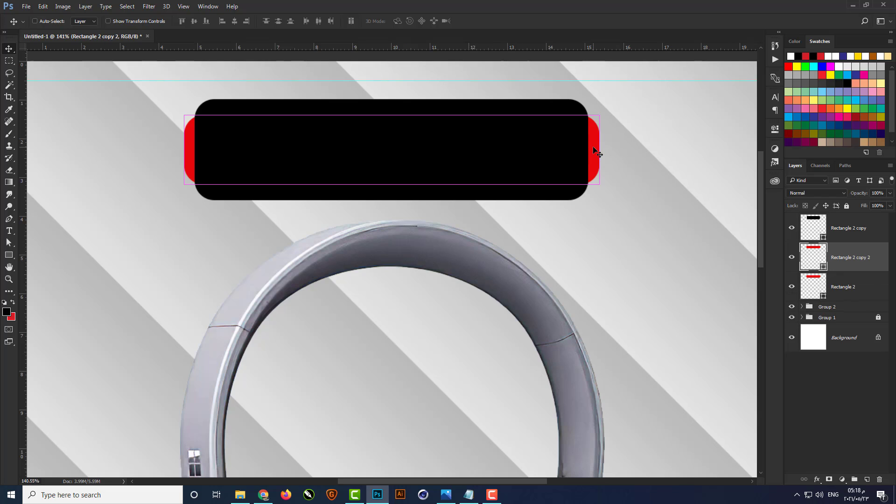
drag(592, 147, 545, 104)
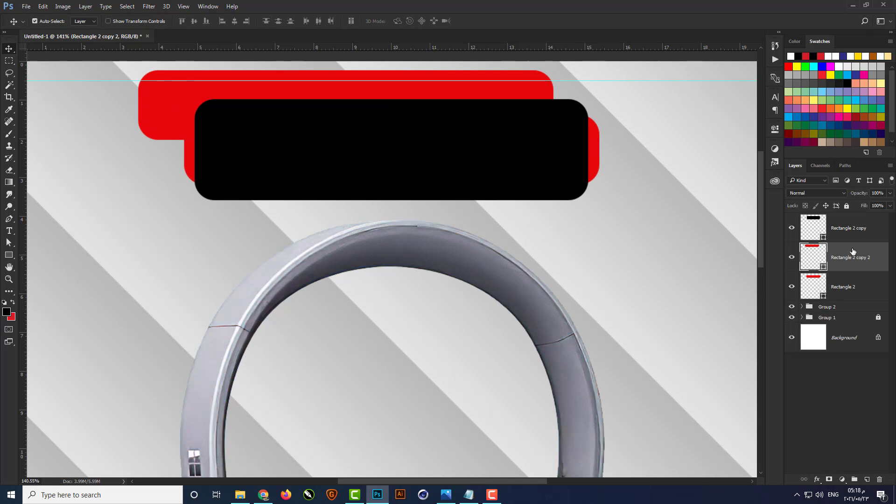
Move the offset red copy above the black rectangle's layer and scale it to about 46% width and 58% height across that rectangle's upper edge
drag(852, 254, 850, 223)
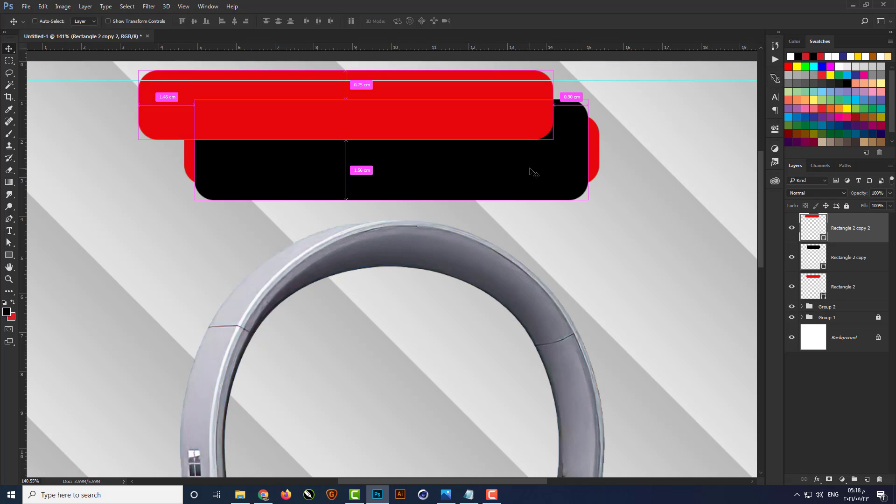
key(ctrl+t)
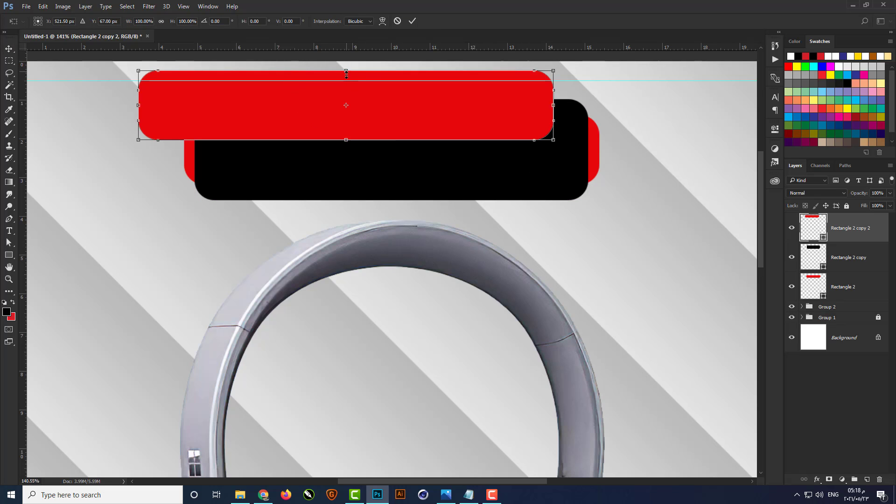
drag(346, 72, 373, 95)
drag(629, 101, 413, 101)
scroll(238, 47, up, 5)
scroll(279, 82, up, 1)
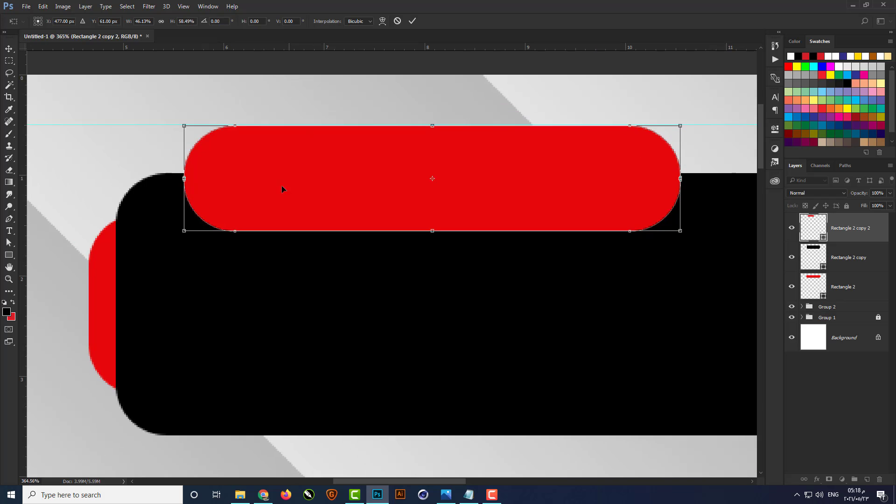
drag(312, 201, 309, 199)
scroll(309, 200, down, 5)
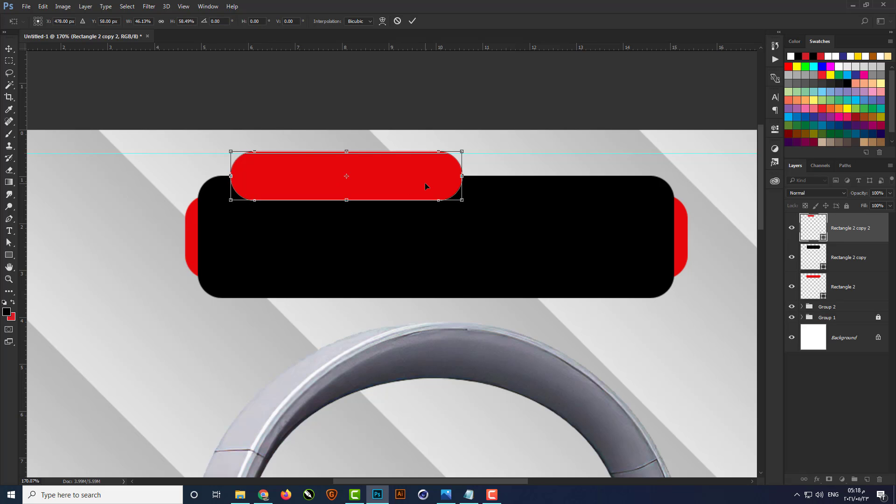
key(Return)
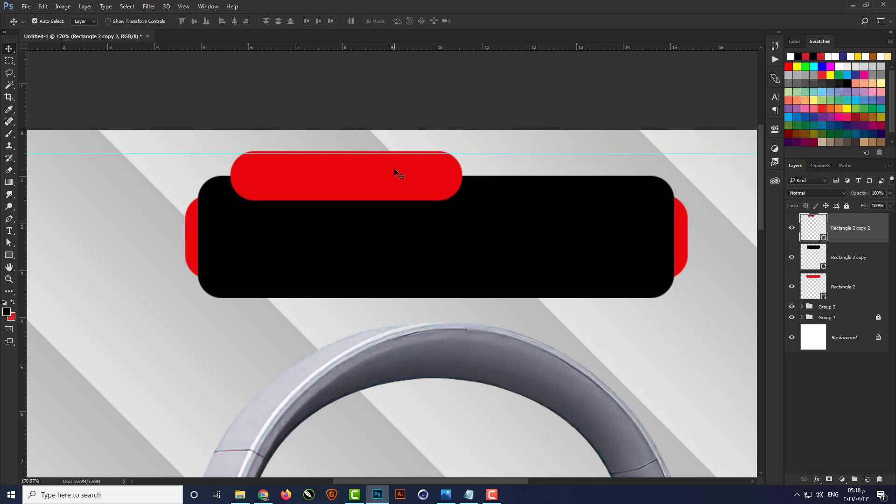
Duplicate the small red bar onto the right part of the black rectangle's lower edge and extend the copy's left side slightly
drag(386, 170, 563, 298)
key(ctrl+t)
key(Right)
key(Right)
key(Right)
key(Right)
key(Right)
key(Right)
key(Right)
key(Right)
key(Right)
key(Right)
key(Right)
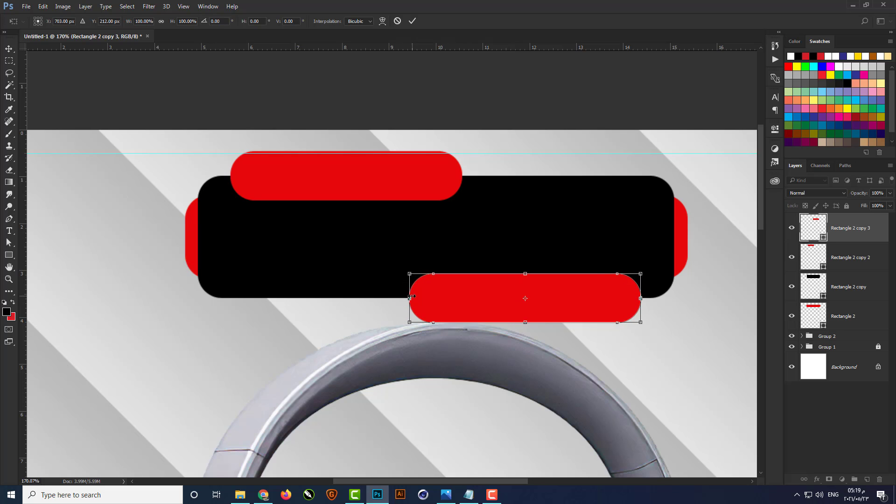
drag(408, 299, 375, 298)
key(Return)
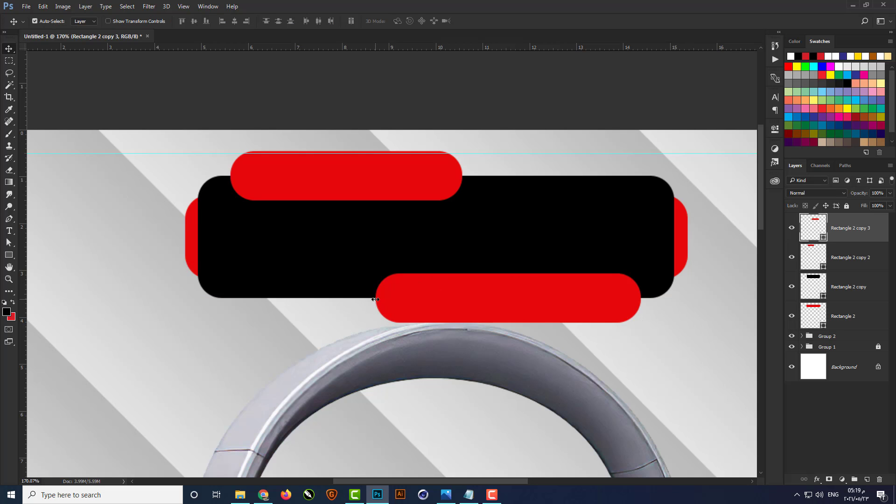
Merge the upper and lower small red bars into a single shape layer
scroll(398, 230, down, 2)
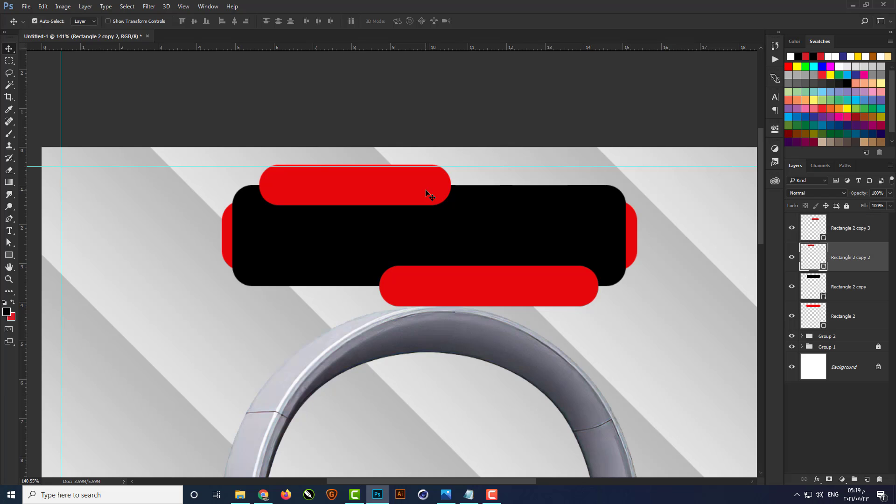
shift+click(513, 284)
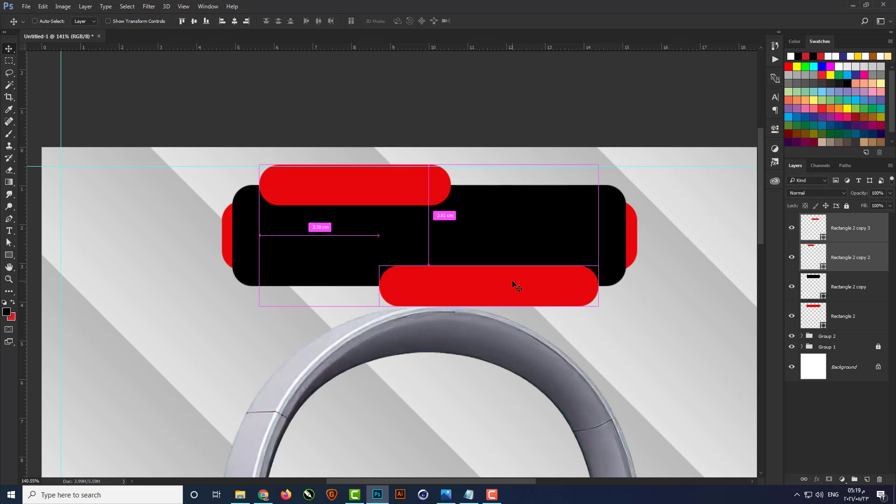
key(ctrl+e)
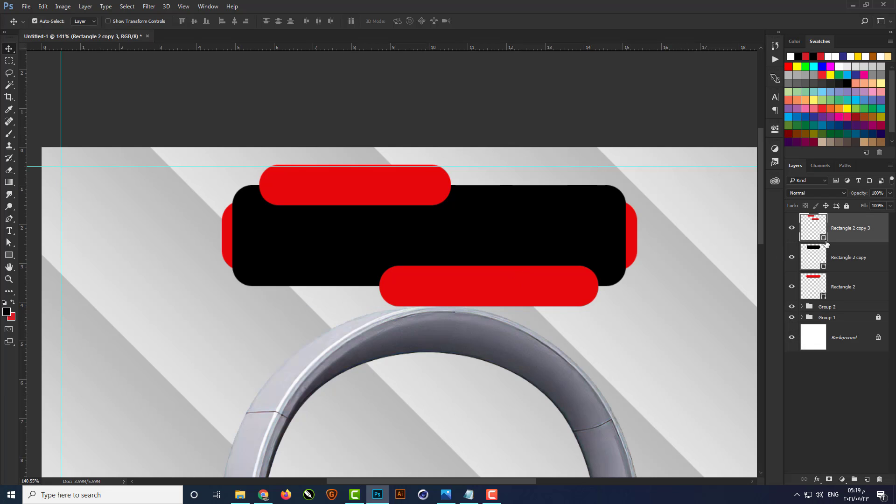
Change the fill of the black rectangle, Rectangle 2 copy, to a dark grey
click(848, 263)
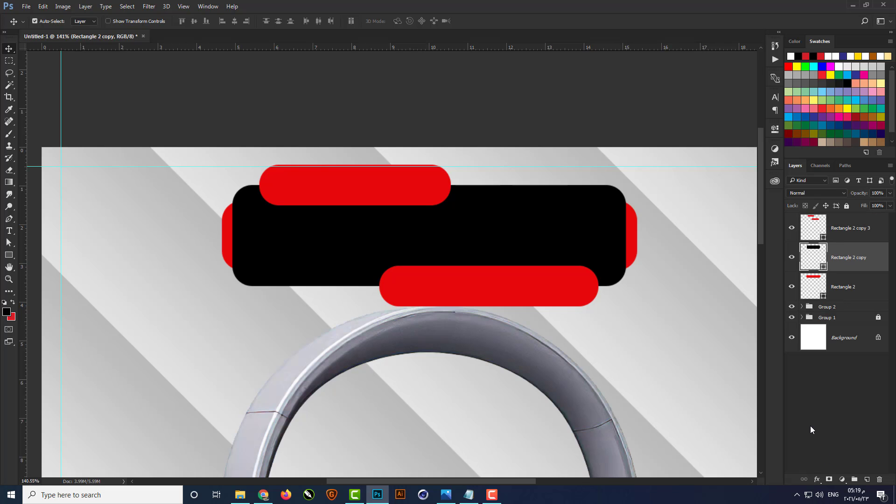
double_click(825, 267)
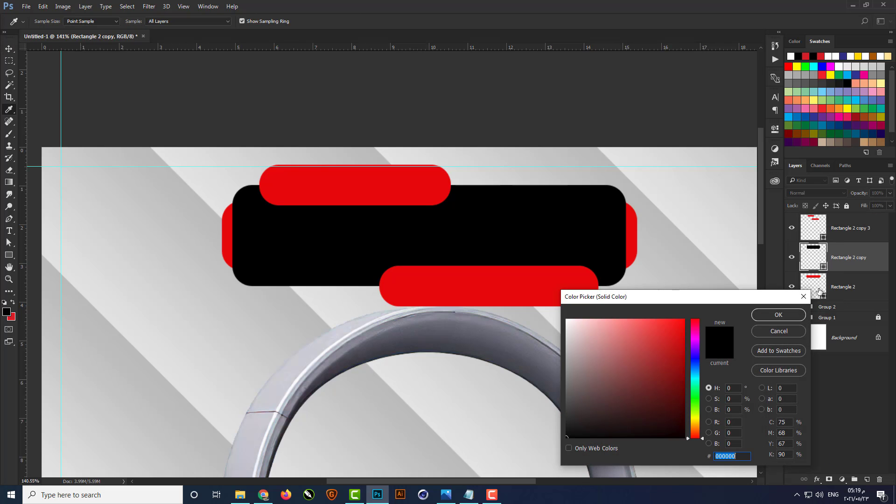
drag(566, 437, 557, 424)
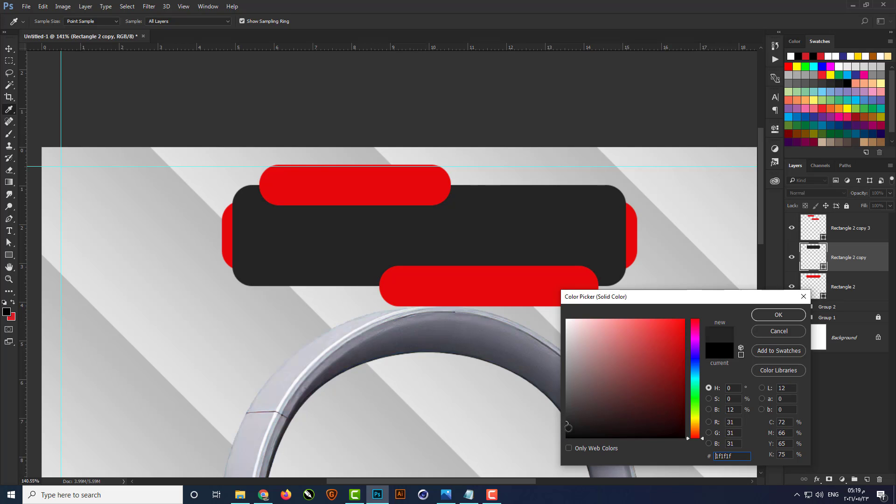
click(565, 423)
drag(563, 423, 564, 421)
click(775, 316)
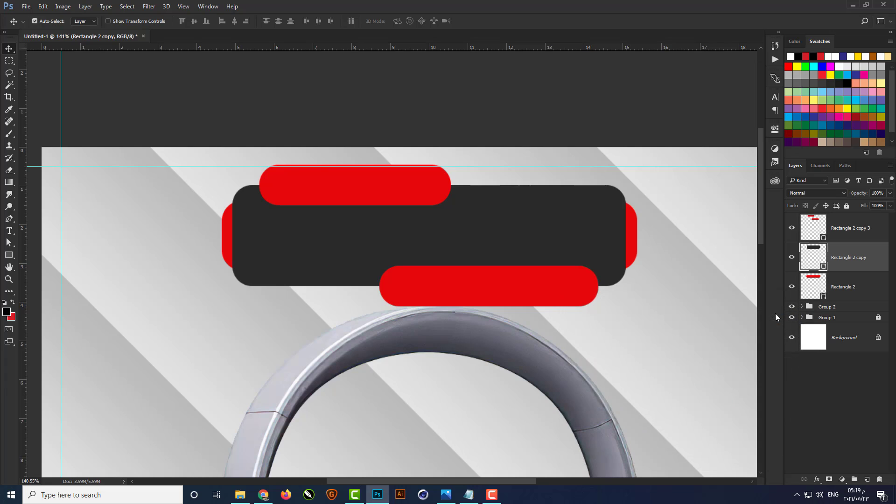
Mask the two small bars' shapes out of the dark rectangle with a layer mask and hide the bars' layer, Rectangle 2 copy 3
click(828, 480)
ctrl+click(824, 228)
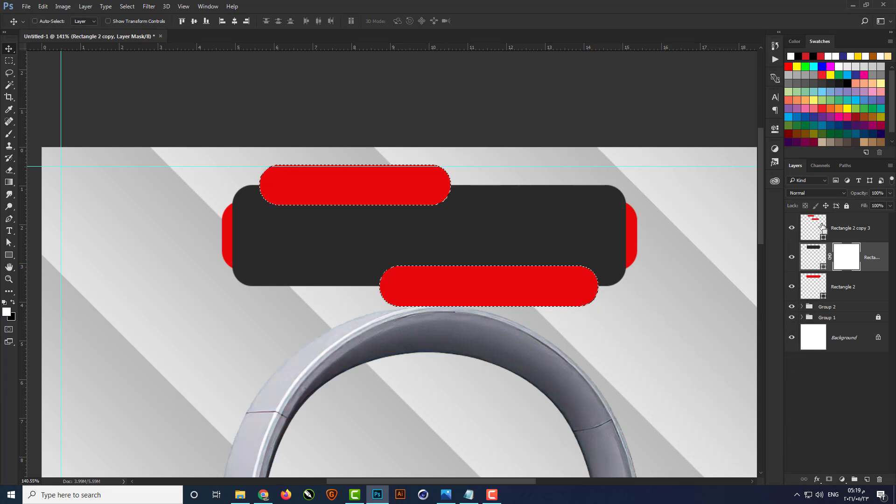
key(ctrl+BackSpace)
key(ctrl+d)
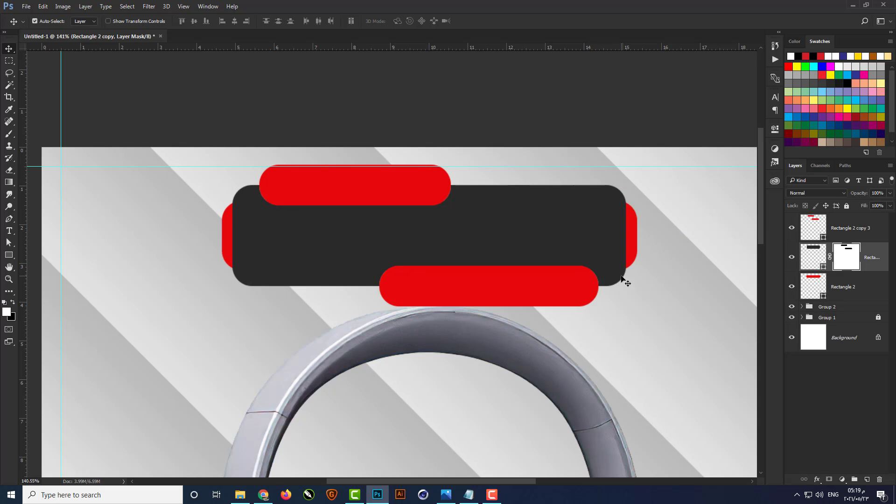
click(791, 228)
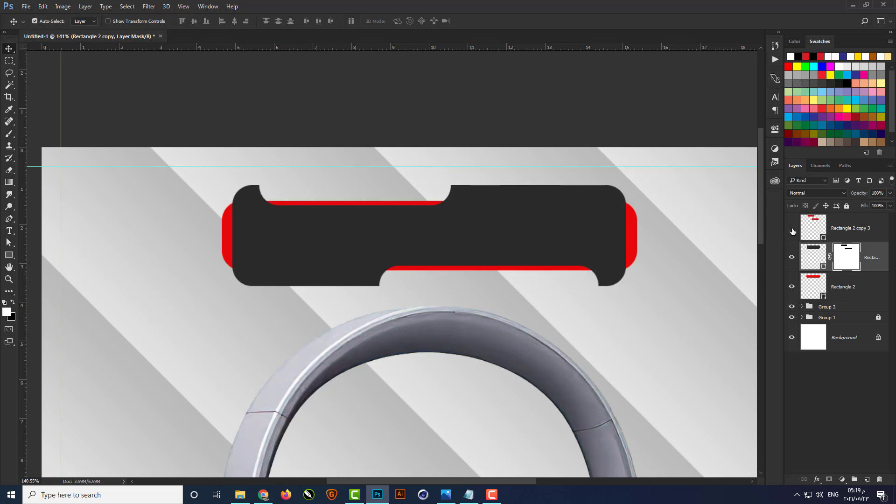
Scale the red rectangle behind the banner, Rectangle 2, about its centre to about 85% height and 102% width
click(633, 233)
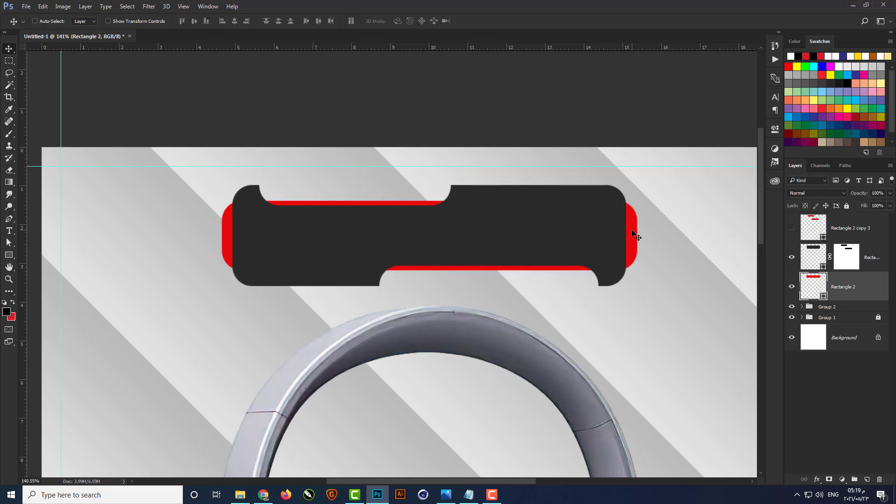
key(ctrl+t)
scroll(446, 212, up, 2)
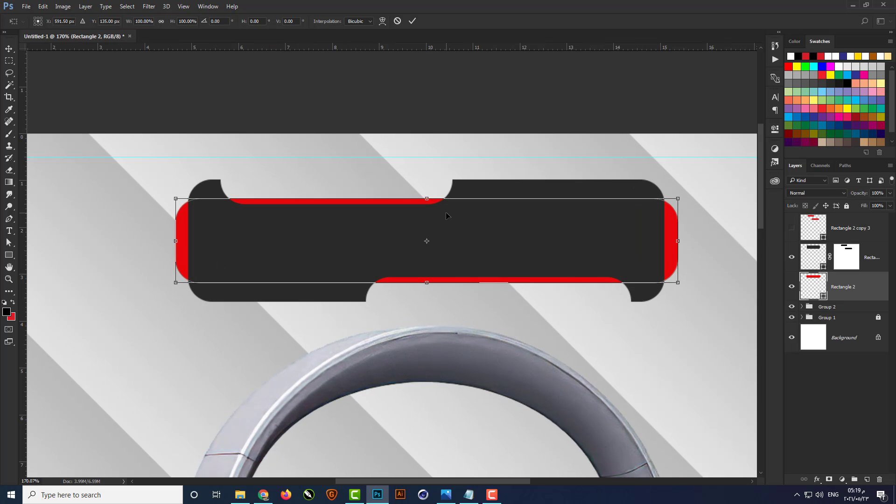
scroll(417, 210, up, 1)
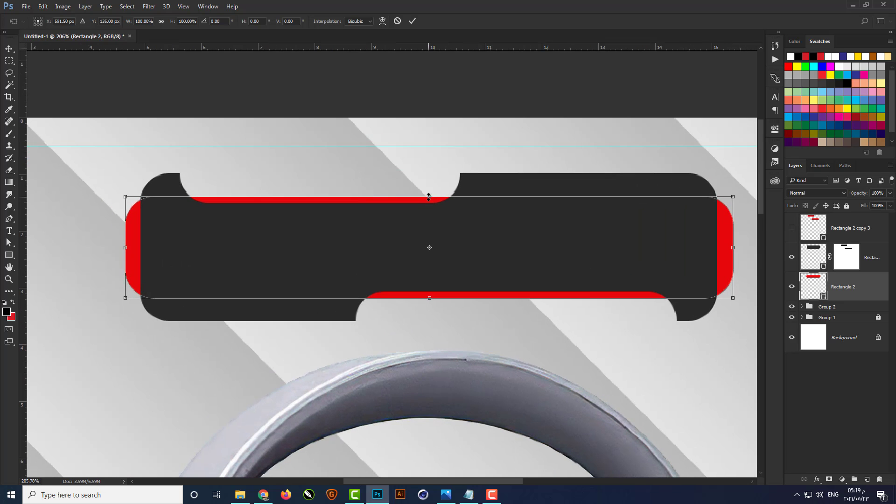
drag(429, 189, 428, 204)
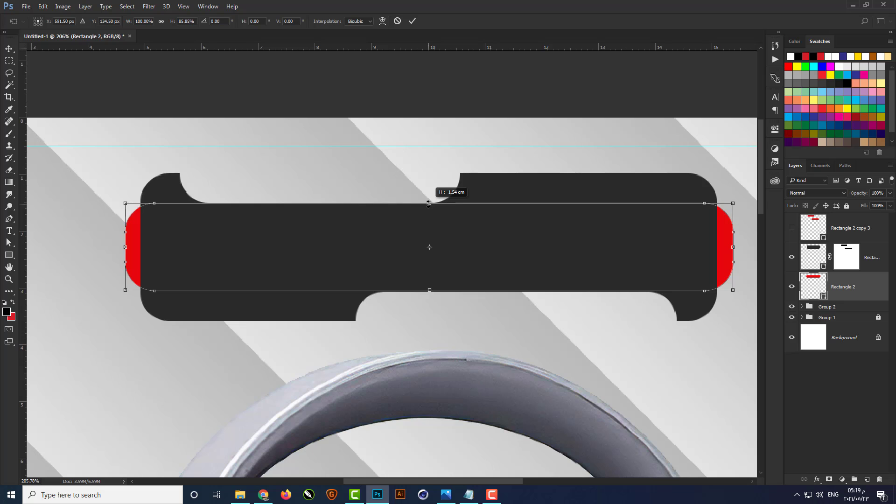
drag(428, 203, 428, 204)
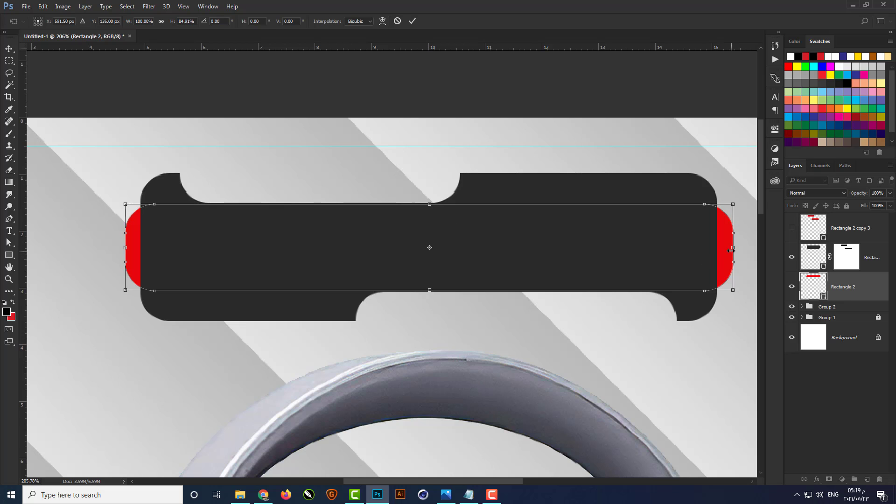
drag(731, 248, 738, 248)
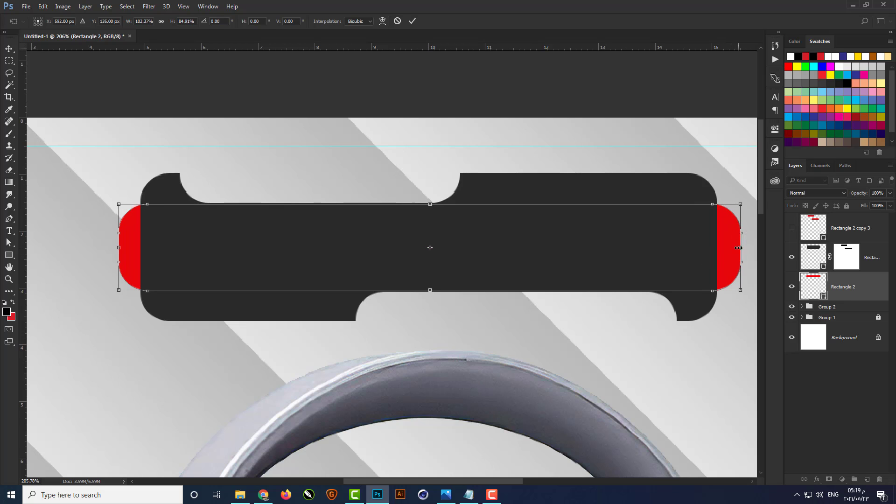
key(Return)
scroll(531, 209, down, 2)
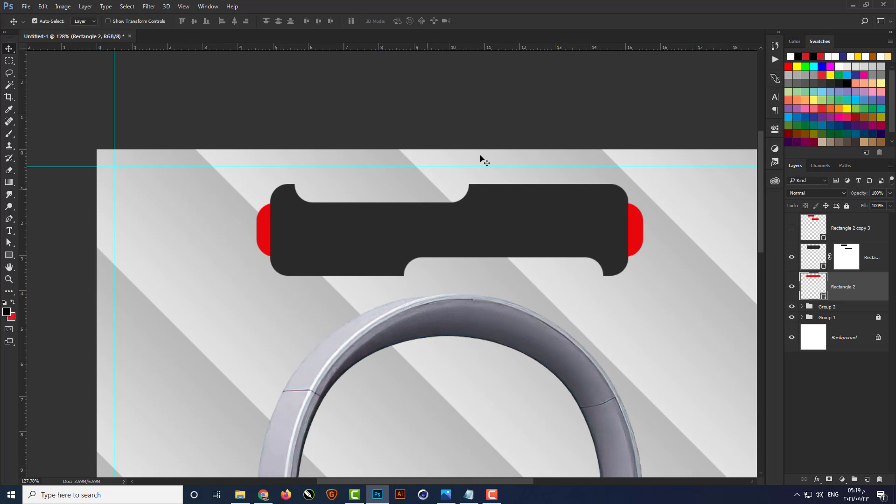
click(488, 126)
key(ctrl+0)
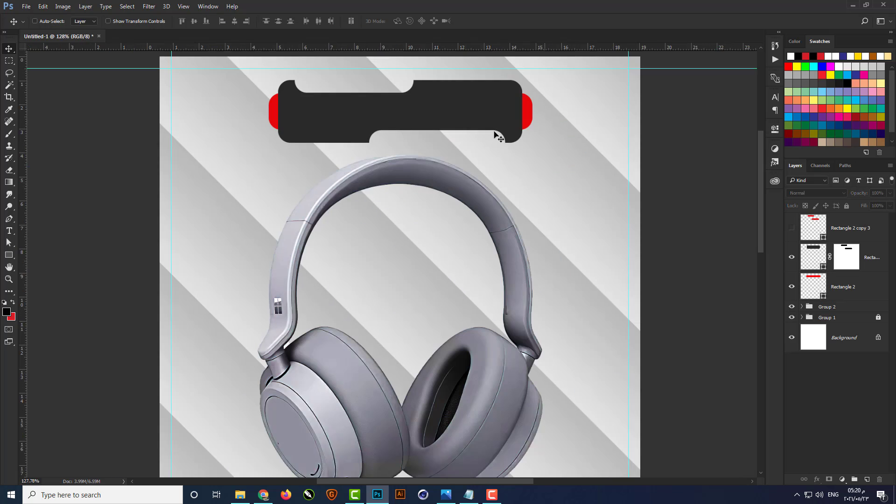
scroll(391, 107, up, 2)
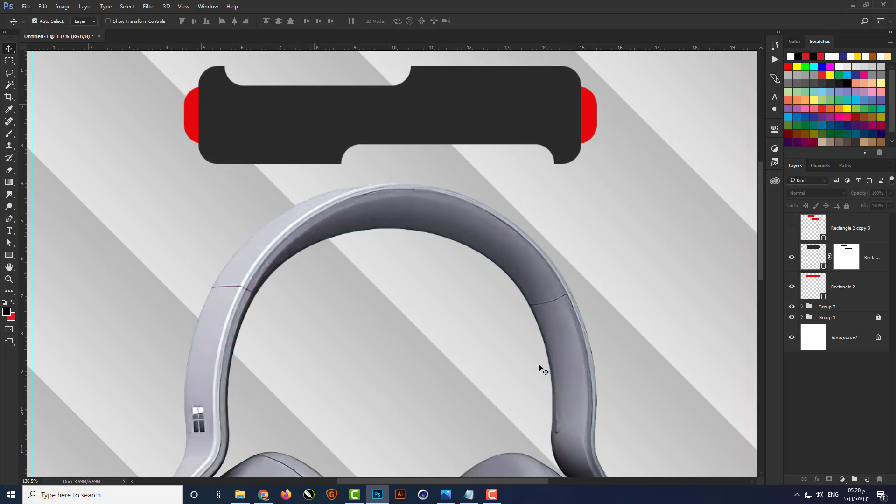
Copy the word "Headphones" from the Notepad text file and return to the Photoshop design
click(469, 495)
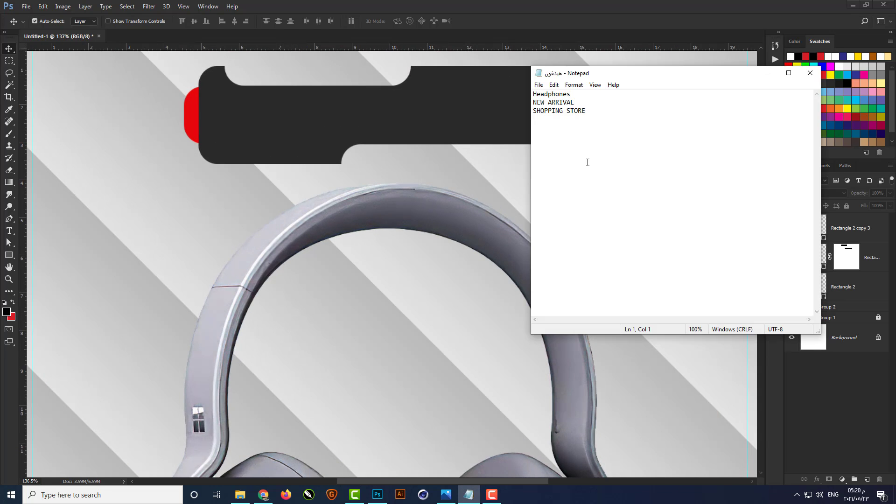
drag(569, 94, 532, 95)
click(767, 73)
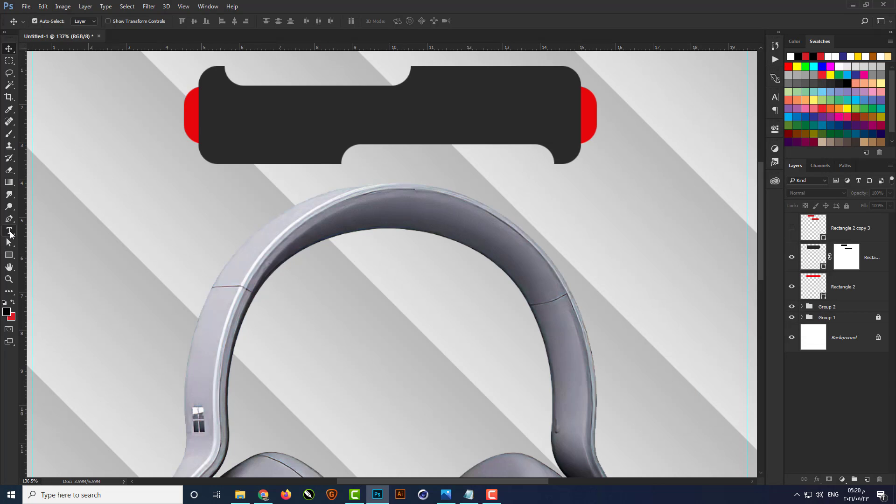
Add a text layer reading "Headphones" over the dark banner
click(9, 231)
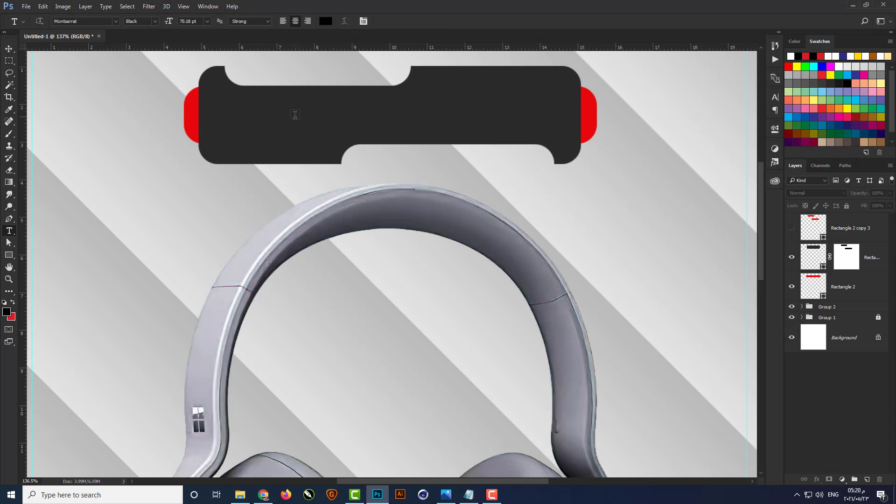
click(277, 126)
text(Headphones)
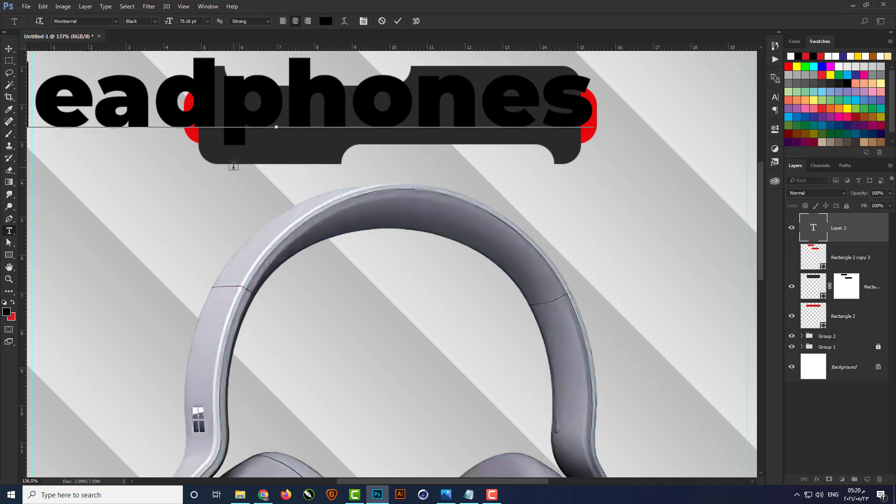
key(ctrl+Return)
Colour the Headphones text with the red sampled from the banner's end
scroll(439, 198, down, 2)
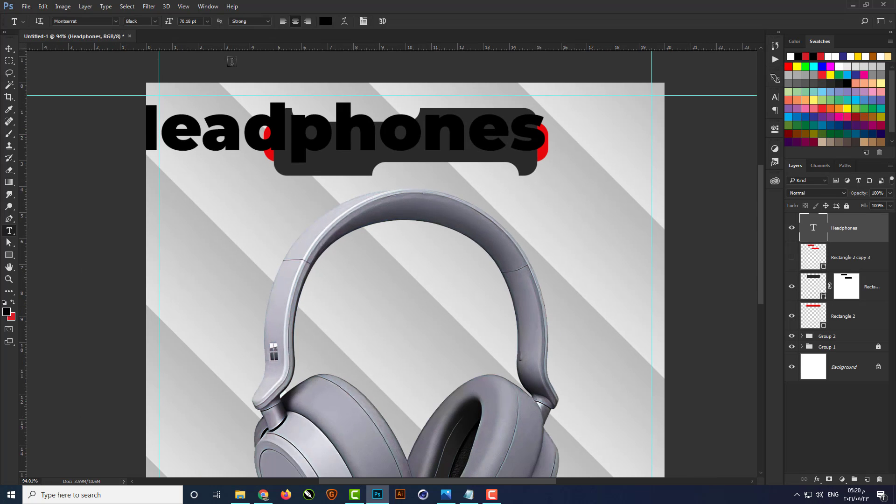
scroll(241, 67, up, 2)
click(330, 22)
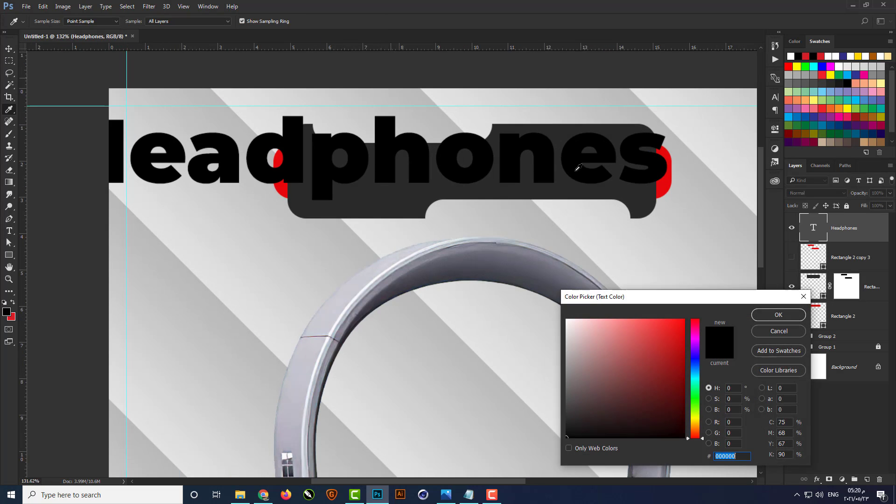
click(666, 185)
click(771, 318)
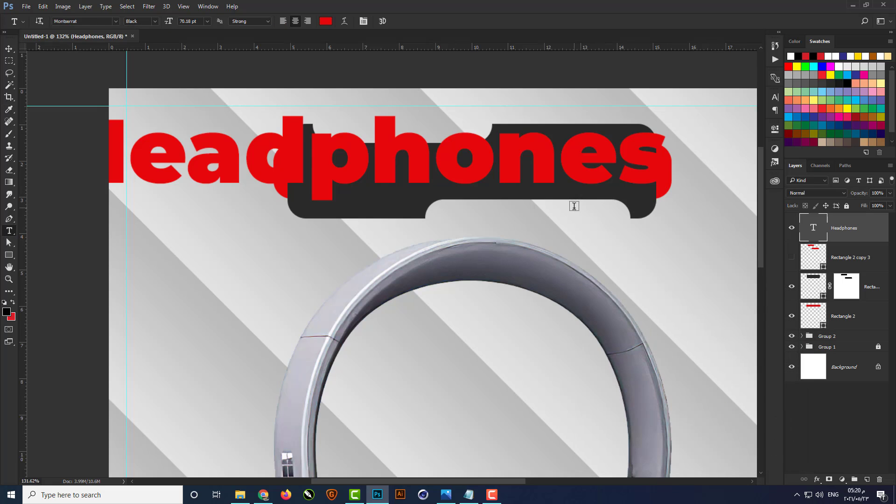
Change the font of the Headphones text to Bonbon Regular
click(104, 22)
text(bon)
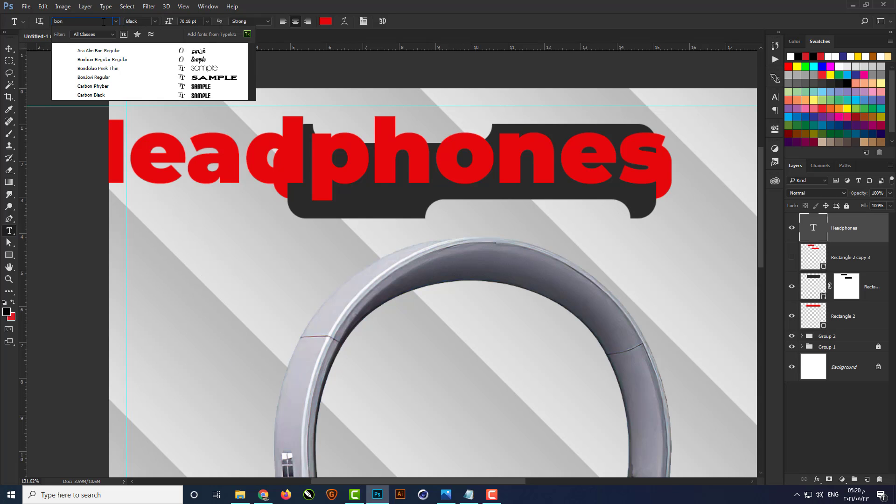
click(122, 57)
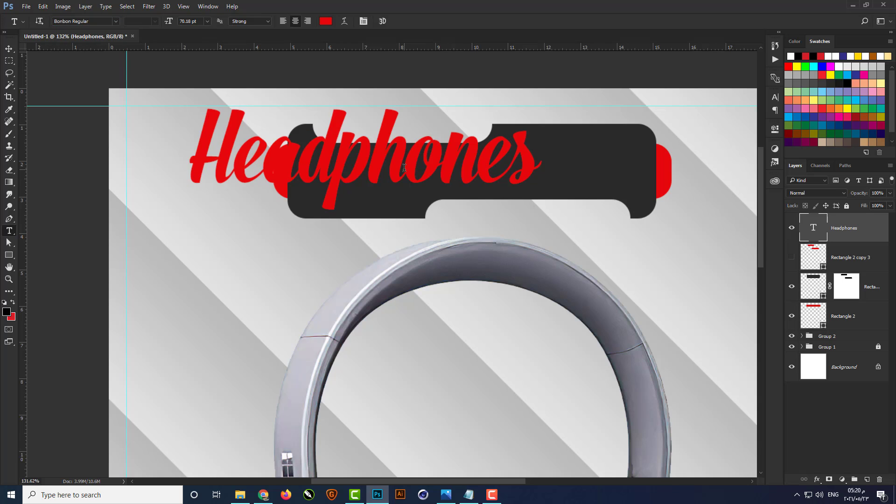
Scale the Headphones text down to about 64.5% and place it inside the dark banner between the two notches
key(v)
drag(401, 170, 480, 171)
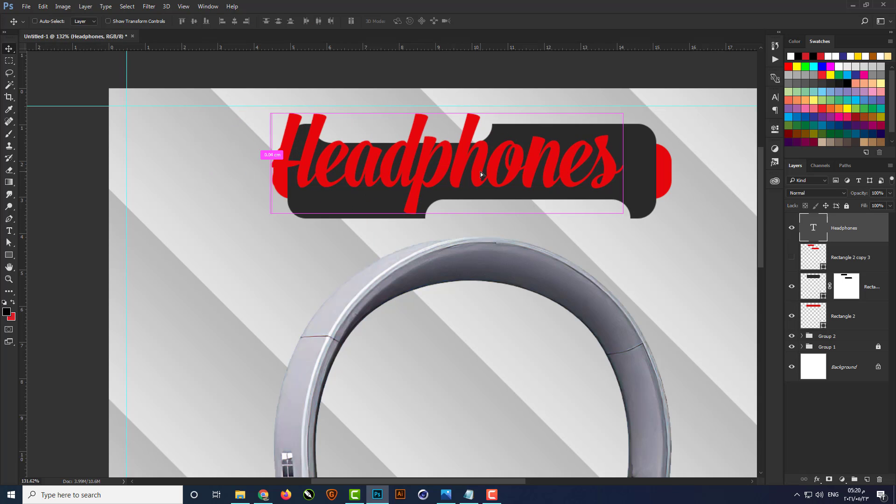
key(ctrl+t)
drag(620, 115, 560, 142)
scroll(482, 208, up, 2)
drag(463, 164, 450, 170)
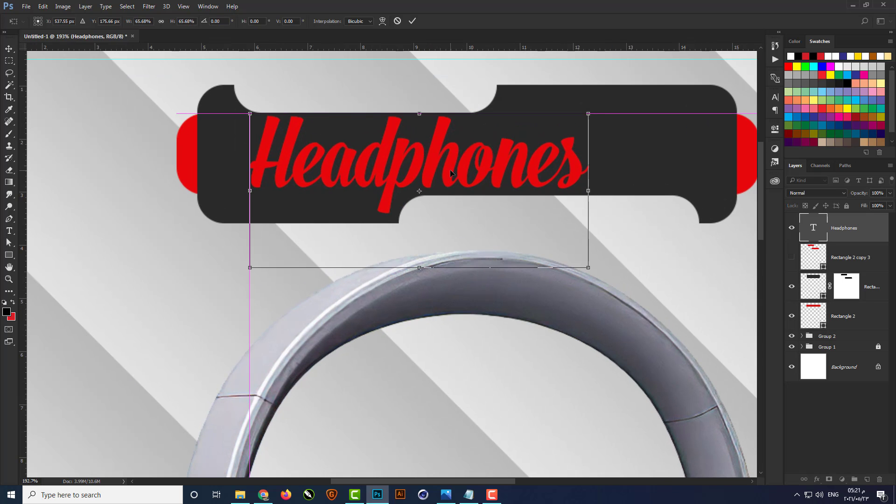
drag(584, 117, 582, 118)
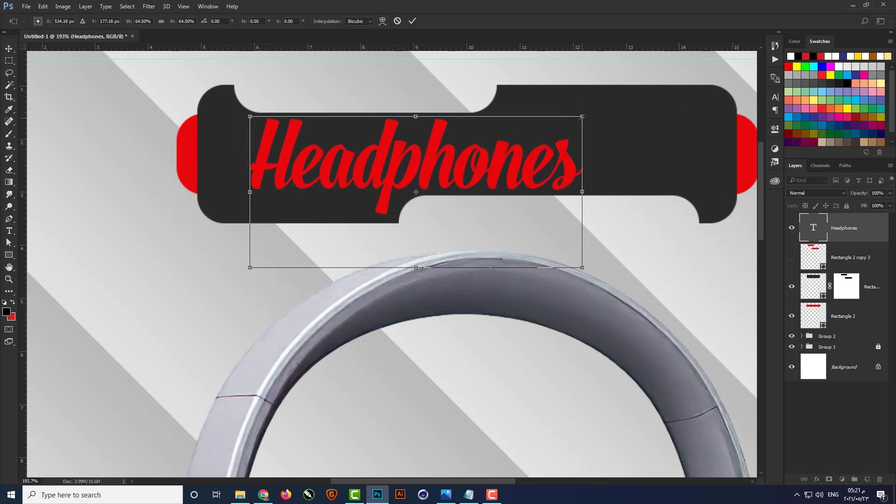
key(Return)
Nudge the Headphones text slightly to the right within the dark banner and deselect it
key(Right)
key(Right)
key(Right)
key(Right)
key(Right)
key(Right)
key(Right)
key(Right)
key(Right)
key(Left)
key(Left)
key(Left)
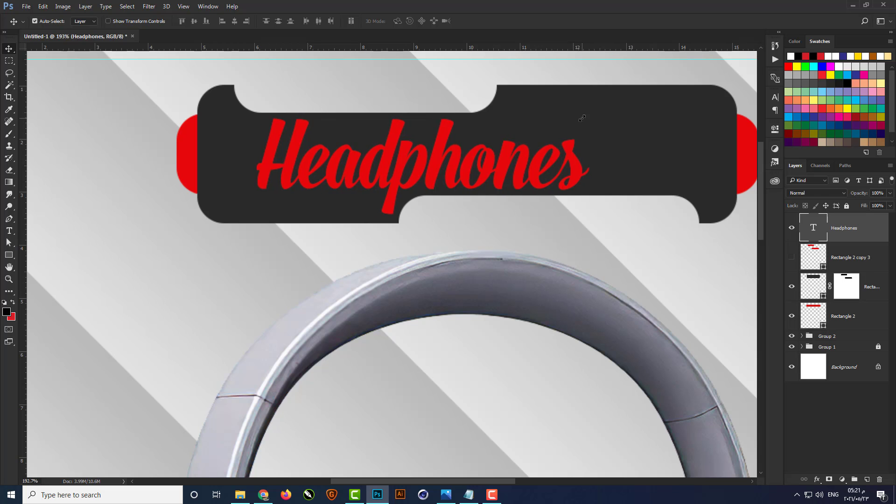
scroll(537, 144, down, 8)
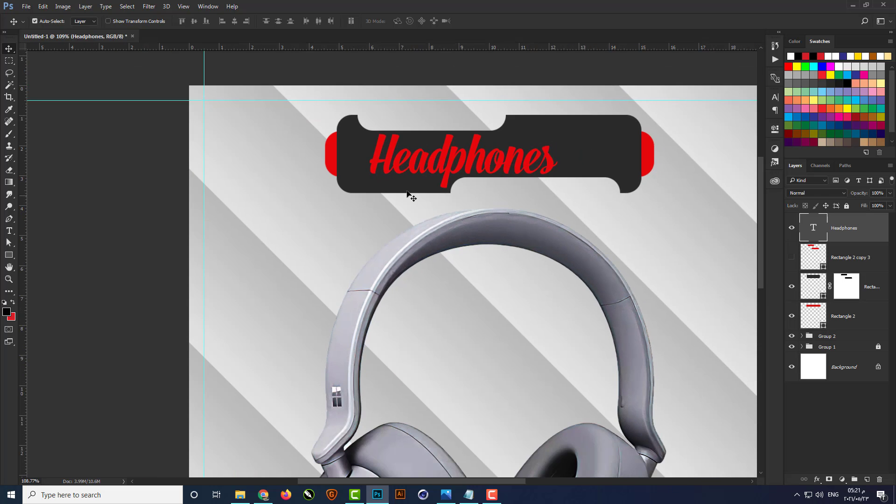
click(736, 158)
Copy the line "NEW ARRIVAL" from the Notepad text file and return to the Photoshop design
scroll(542, 139, up, 4)
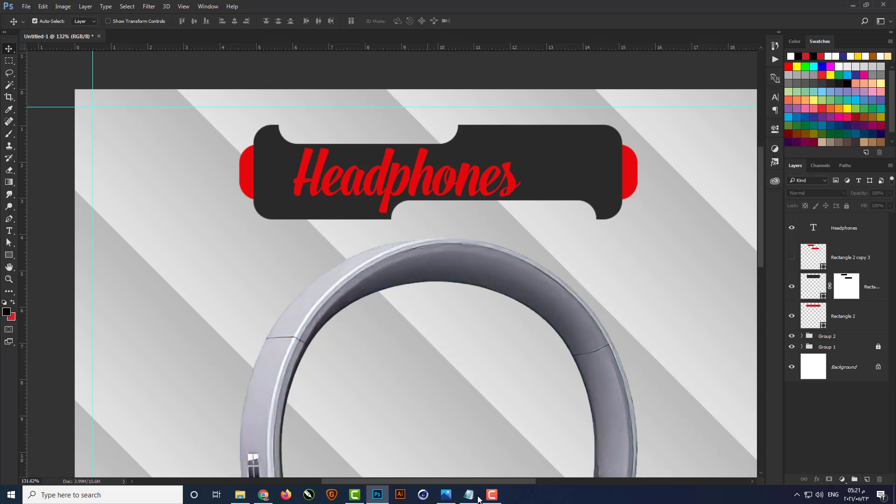
click(470, 496)
click(533, 102)
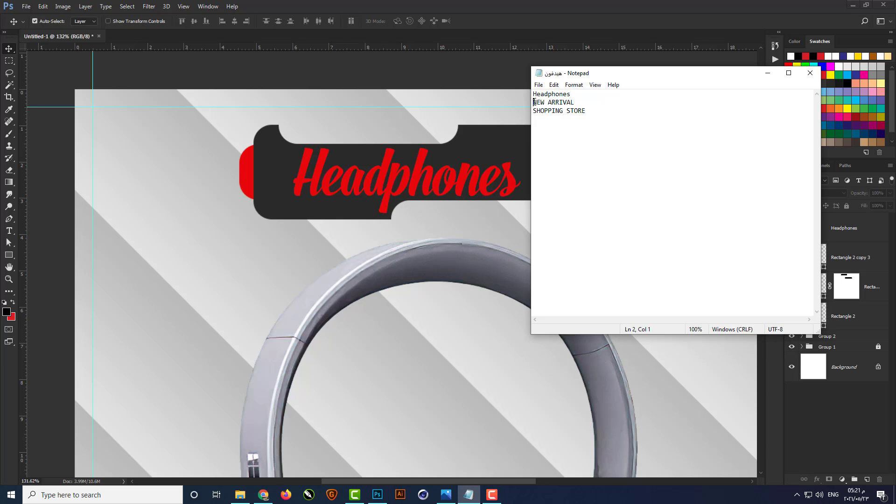
drag(534, 103, 583, 99)
key(ctrl+c)
click(768, 73)
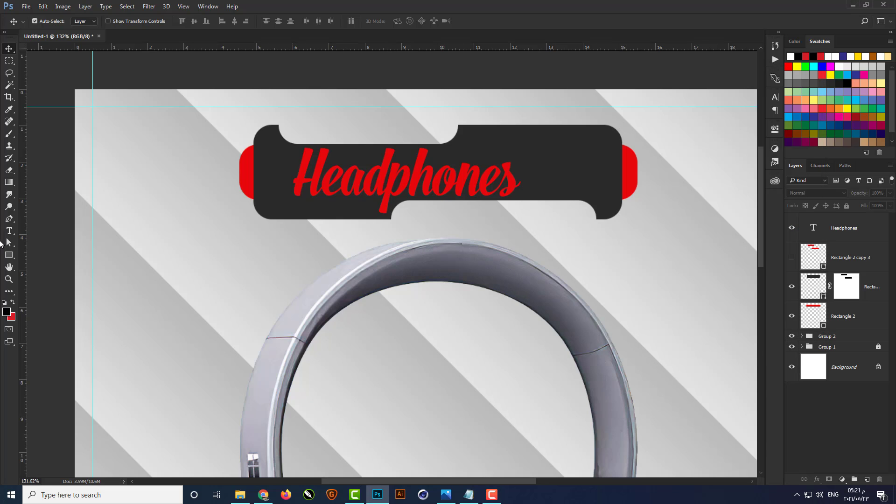
Add a text layer reading "NEW ARRIVAL" below the banner
click(9, 231)
click(212, 275)
key(ctrl+v)
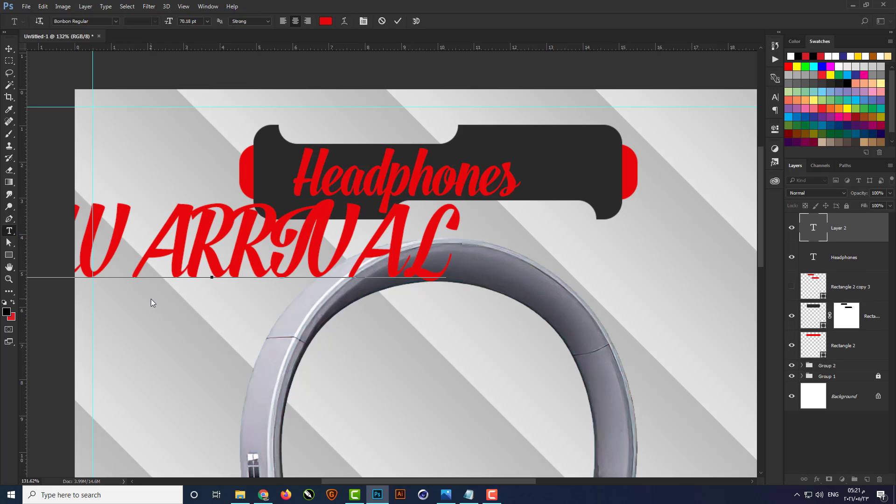
key(ctrl+Return)
Set the NEW ARRIVAL text to Montserrat Black at 50 pt
click(116, 21)
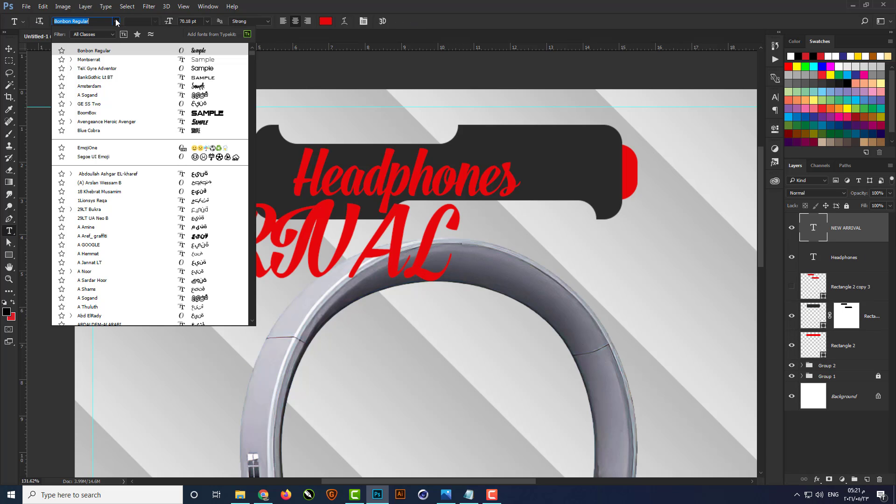
click(130, 59)
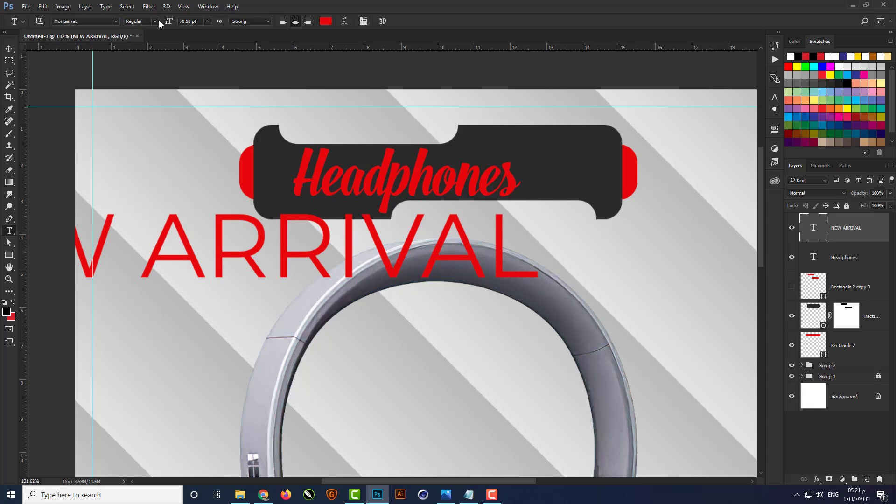
click(155, 21)
click(140, 151)
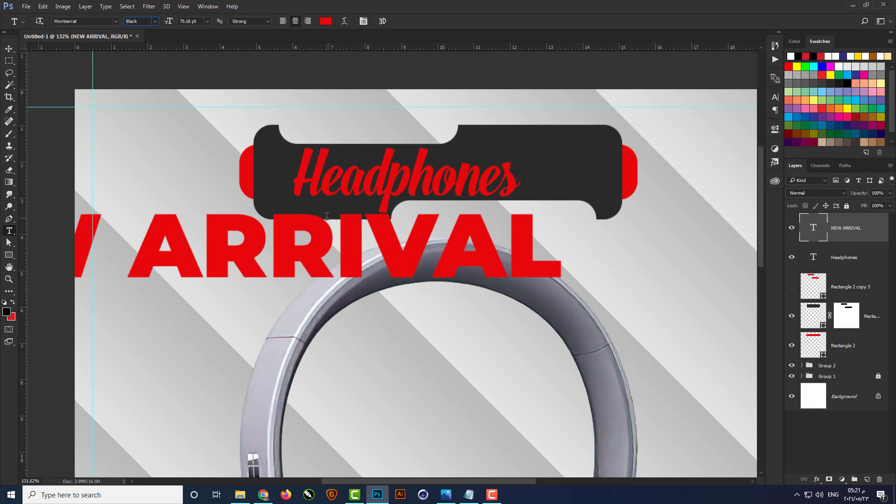
text(50)
key(Return)
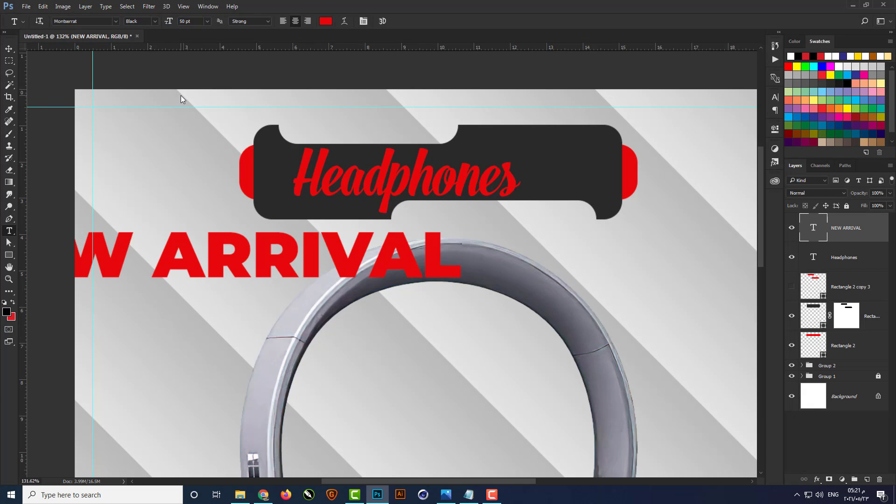
Scale the NEW ARRIVAL text down to about 33% and place it in the banner's upper notch
key(v)
drag(231, 248, 534, 117)
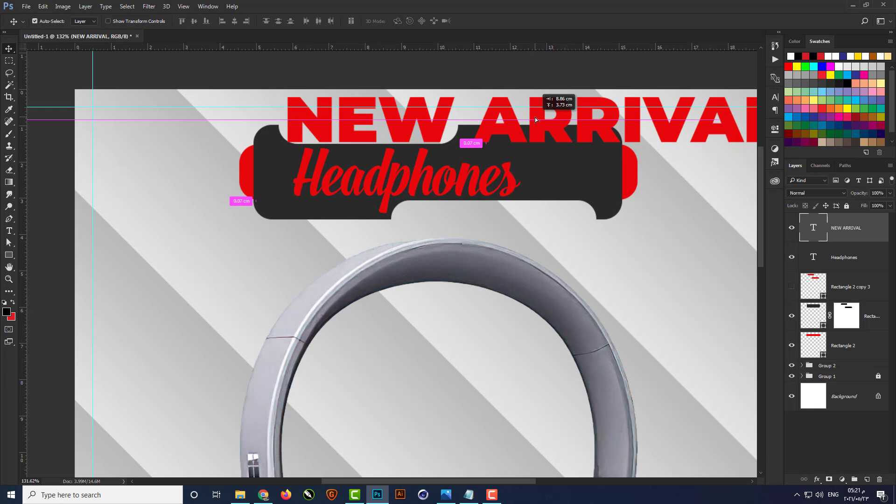
key(ctrl+t)
scroll(439, 164, down, 3)
drag(679, 112, 427, 132)
scroll(354, 140, up, 3)
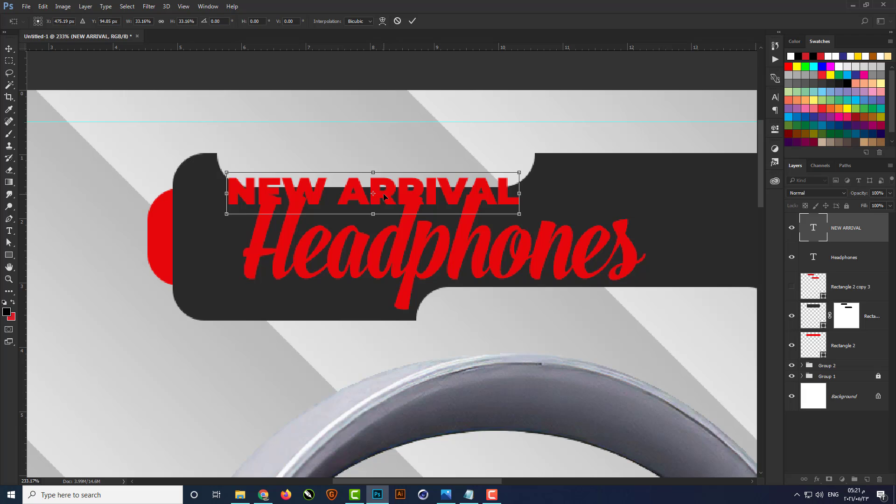
drag(384, 197, 389, 169)
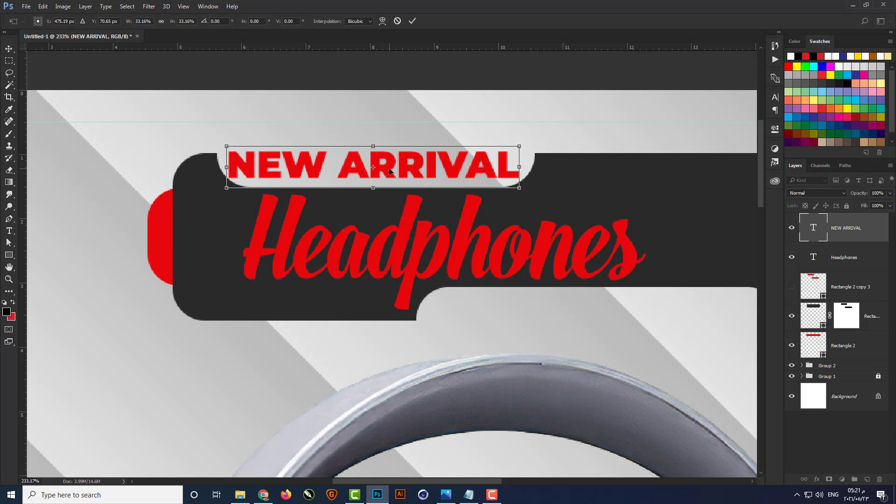
Nudge the NEW ARRIVAL text slightly right and up to centre it in the upper notch, and apply the transform
key(Right)
key(Right)
key(Right)
key(Right)
key(Right)
key(Up)
key(Up)
key(Up)
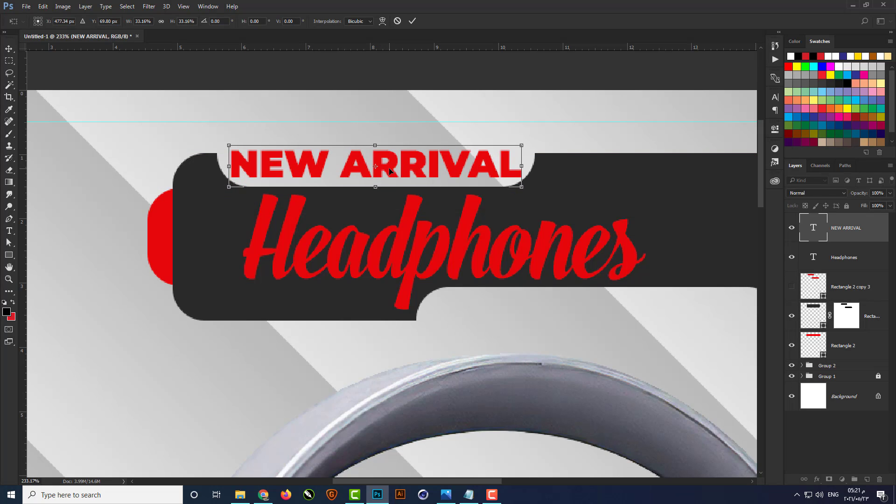
key(Return)
Duplicate the NEW ARRIVAL text into the banner's lower notch
scroll(273, 125, down, 7)
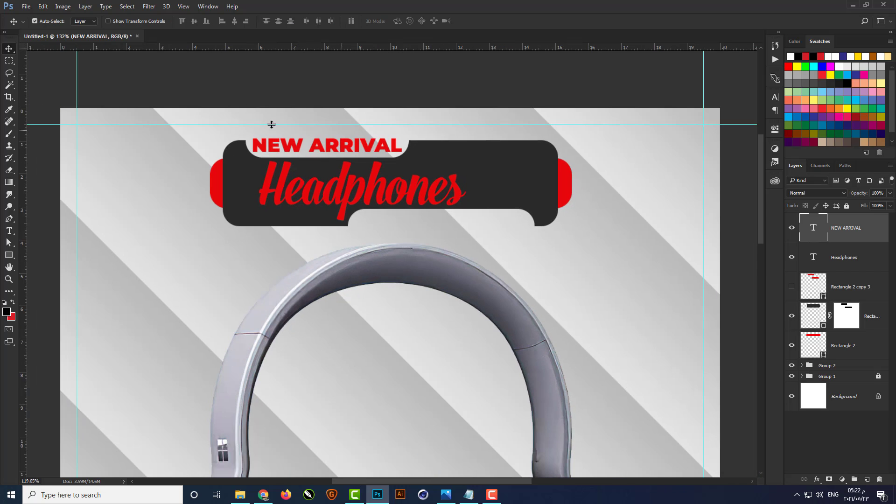
scroll(423, 203, up, 2)
drag(371, 138, 507, 231)
Copy the line "SHOPPING STORE" from the Notepad text file and return to the Photoshop design
click(469, 495)
click(550, 112)
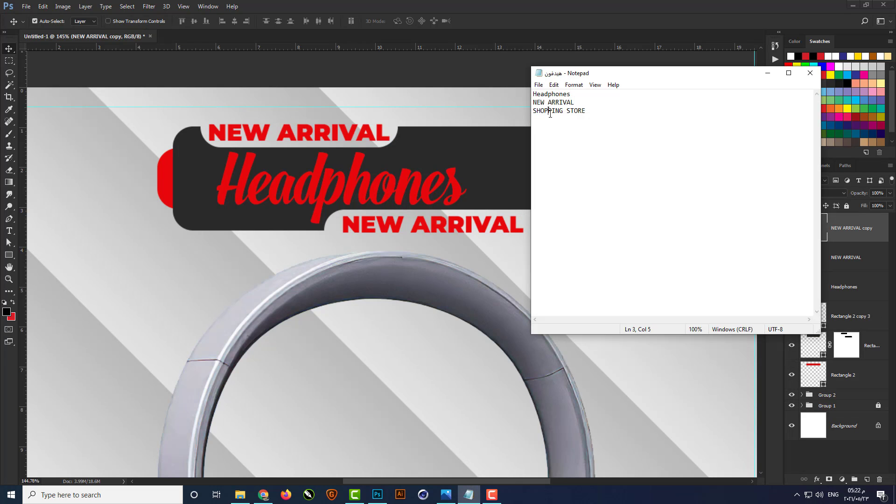
drag(533, 112, 601, 108)
key(ctrl+c)
click(767, 72)
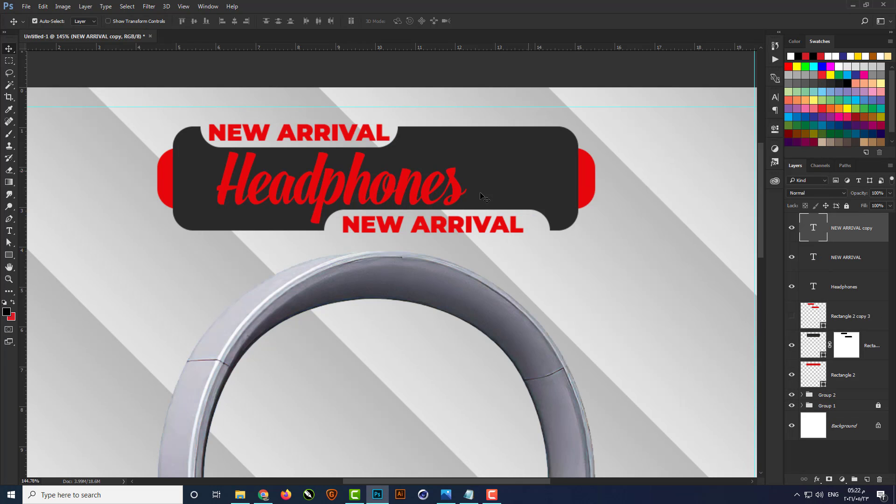
Replace the wording of the lower NEW ARRIVAL copy with "SHOPPING STORE"
click(9, 231)
click(407, 230)
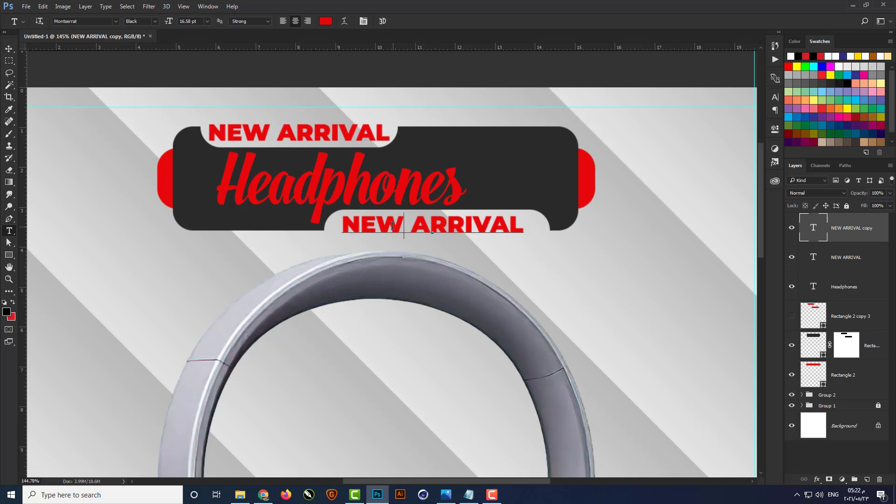
key(ctrl+a)
key(ctrl+v)
key(ctrl+Return)
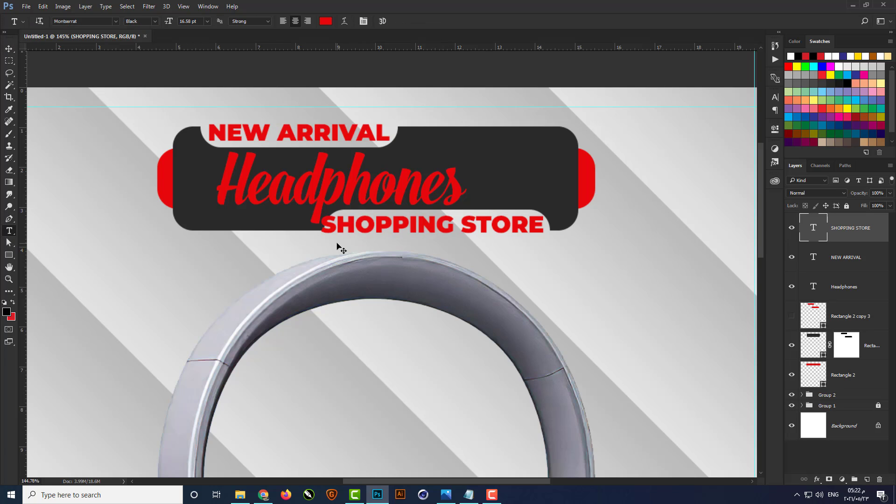
Shrink the SHOPPING STORE text slightly and nudge it left so it sits centred in the lower notch
key(ctrl+t)
scroll(322, 242, up, 3)
drag(297, 225, 311, 225)
key(Return)
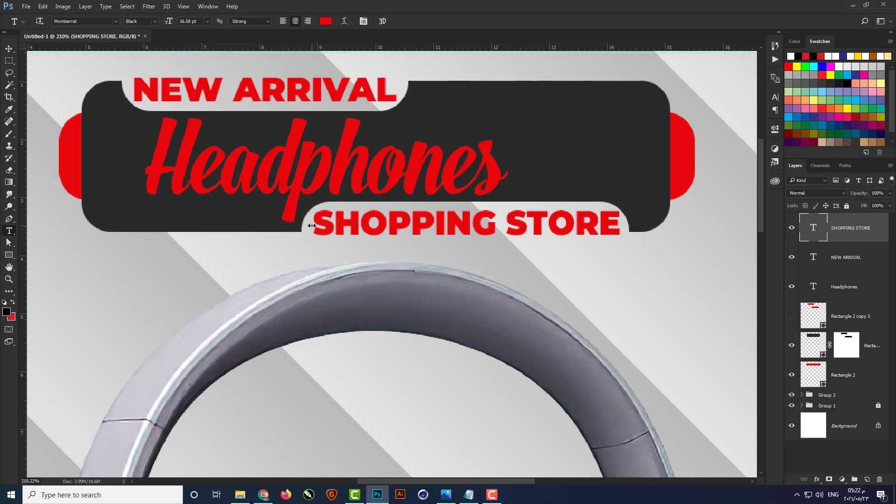
key(v)
key(Left)
key(Left)
key(Left)
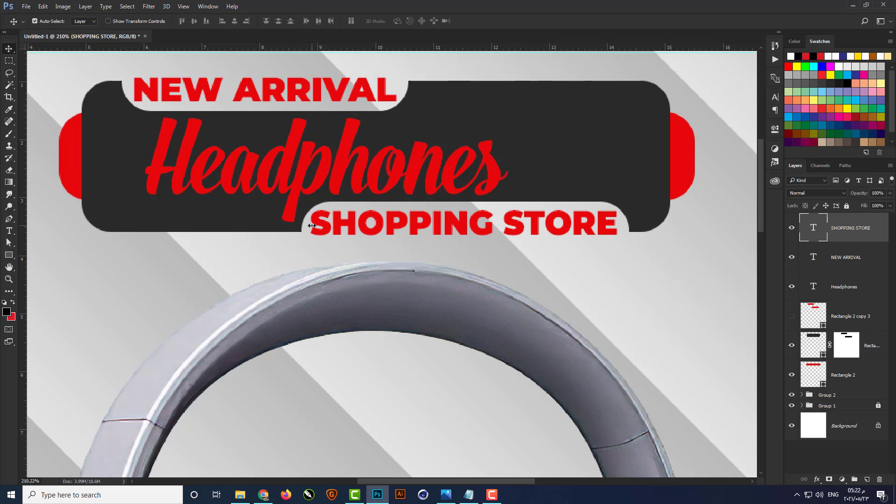
key(ctrl+0)
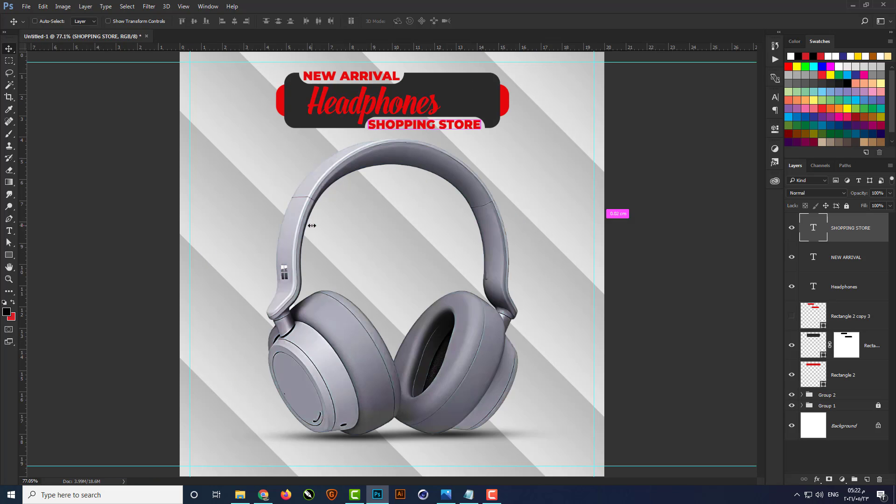
click(586, 158)
Duplicate the red rectangle behind the banner and move the copy to the top of the layer stack
scroll(451, 70, up, 3)
scroll(451, 70, up, 3)
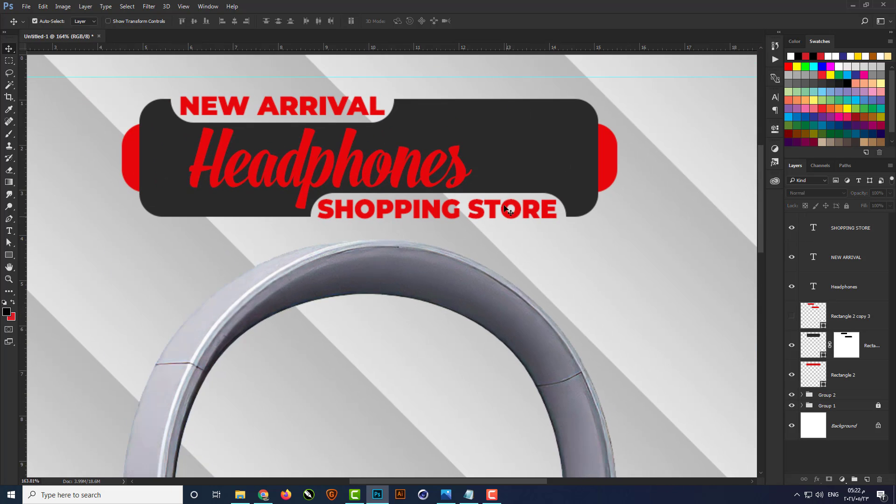
click(621, 149)
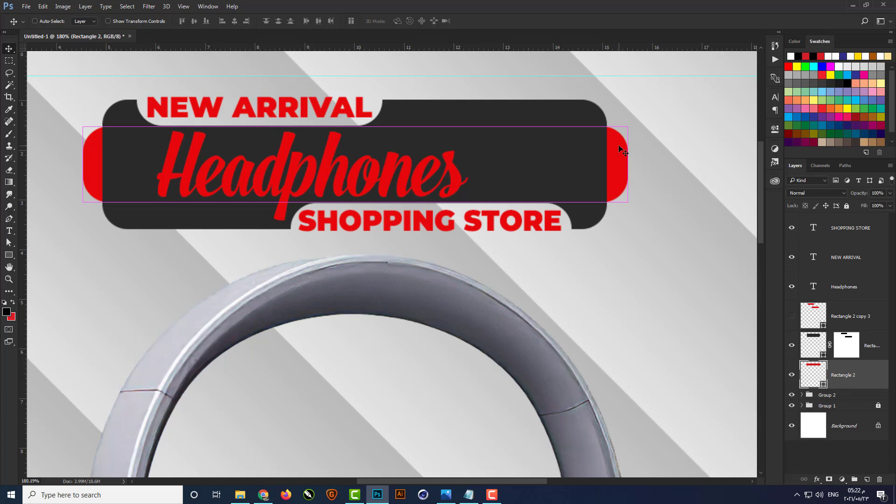
key(ctrl+j)
drag(846, 376, 844, 224)
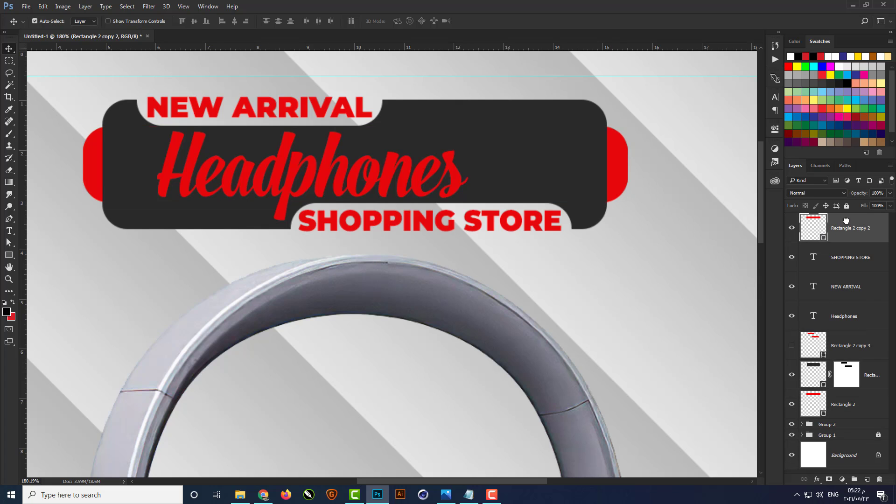
Shrink the red rectangle copy into a thin rounded bar beside the NEW ARRIVAL notch on the dark banner
key(ctrl+t)
drag(358, 126, 357, 159)
drag(415, 168, 479, 136)
scroll(139, 190, down, 2)
key(Return)
scroll(364, 124, up, 3)
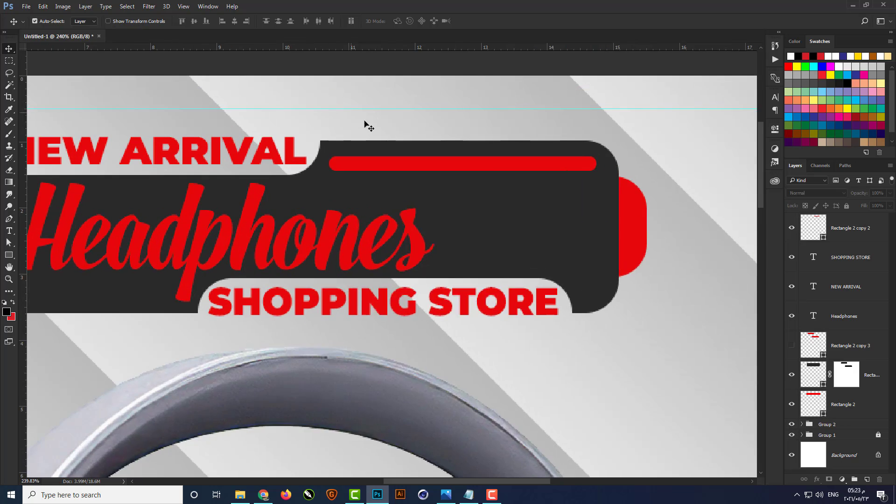
scroll(663, 168, down, 2)
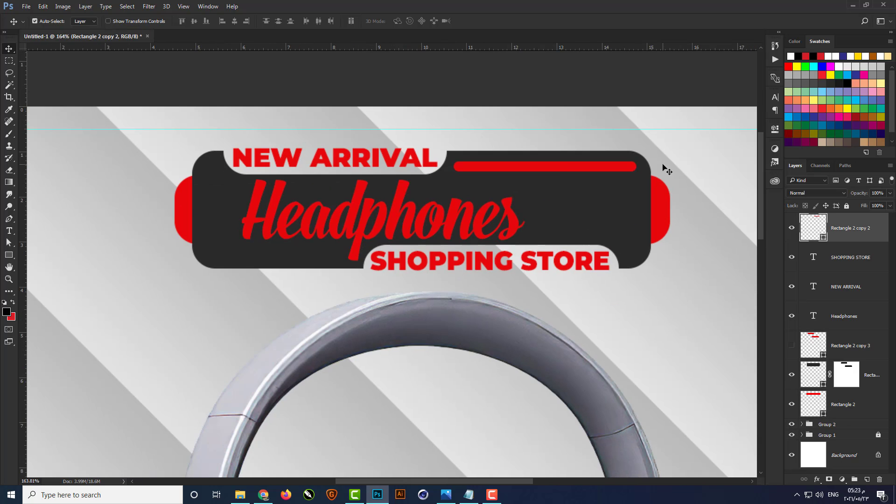
Duplicate the thin red bar to the banner's lower left, nudging it up and right beside the SHOPPING STORE notch
drag(570, 169, 270, 260)
key(Up)
key(Up)
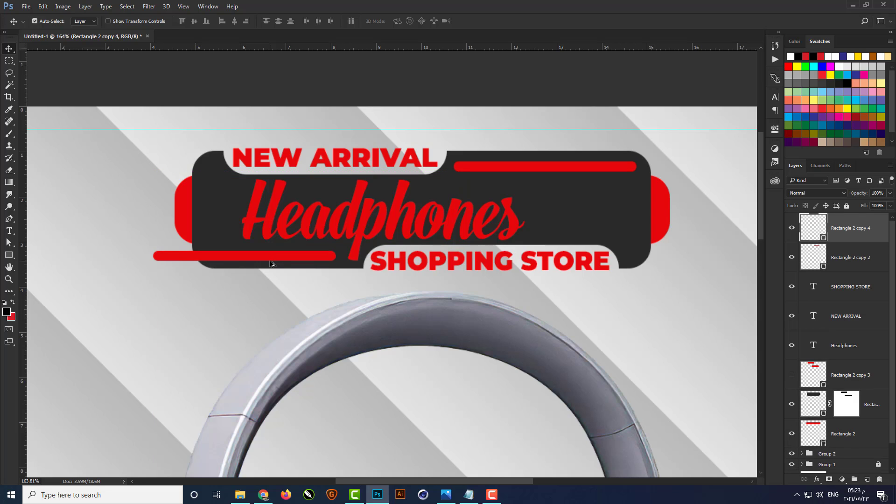
key(Up)
key(Right)
key(Right)
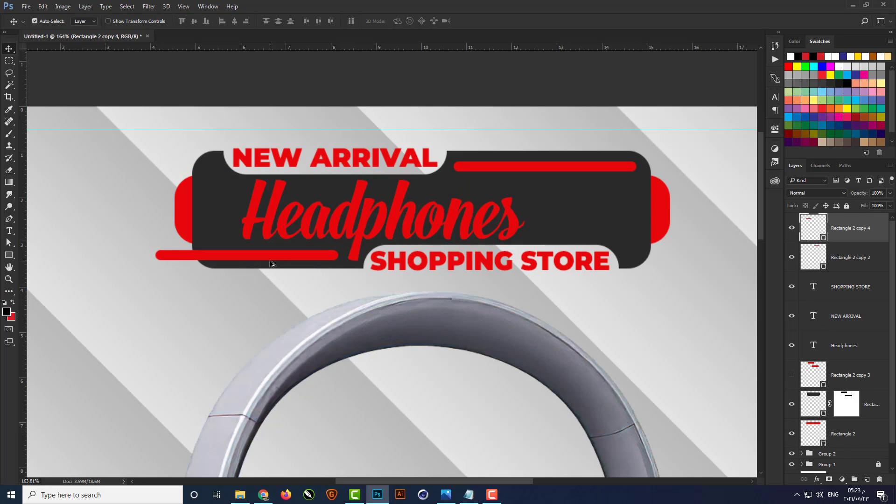
key(Right)
Shorten the lower red bar to about 70% of its width from its left end so it fits inside the dark banner
key(ctrl+t)
drag(155, 256, 211, 254)
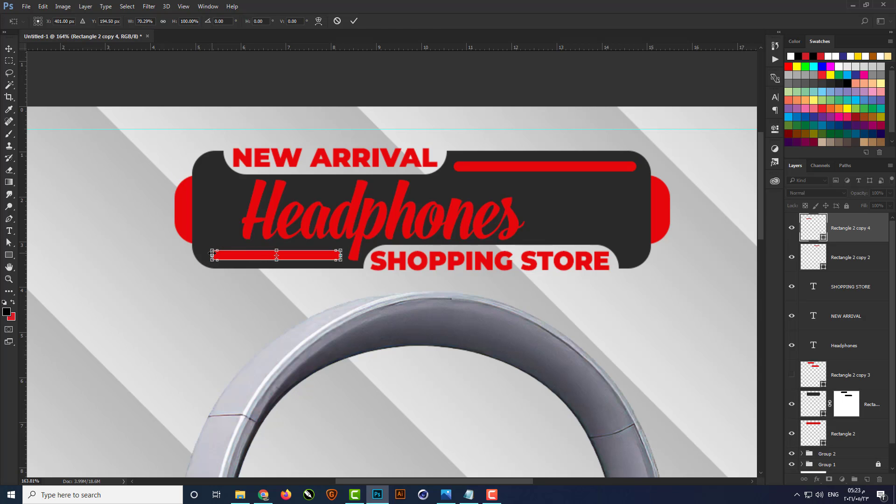
key(Return)
click(401, 82)
key(ctrl+0)
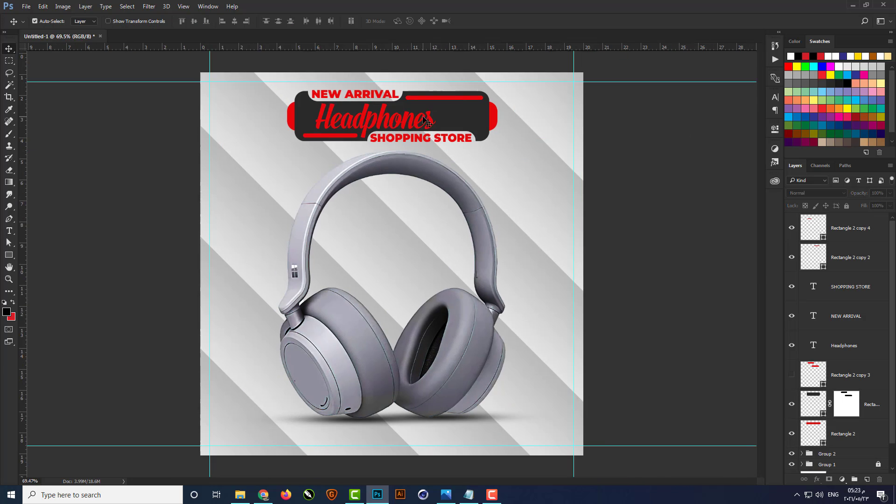
scroll(472, 101, up, 5)
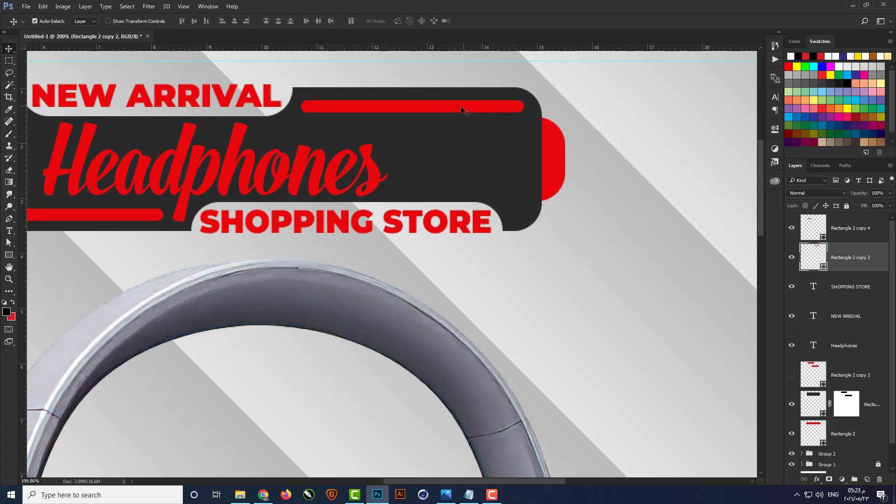
Duplicate the upper red bar beside the end of Headphones, above SHOPPING STORE, and shorten the copy from its left end
drag(450, 107, 547, 192)
key(ctrl+t)
drag(621, 188, 527, 185)
key(Return)
scroll(487, 146, up, 1)
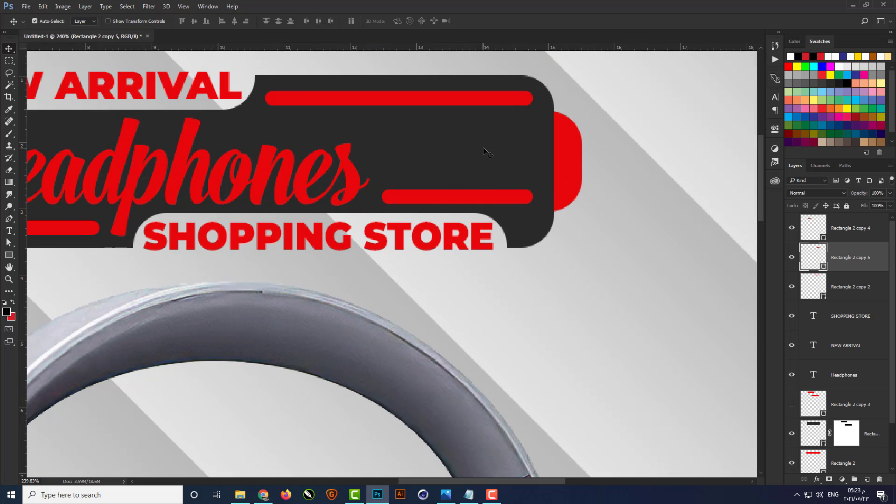
Stack two more copies of the short red bar above it and distribute the three bars evenly in the vertical direction
drag(473, 194, 480, 141)
shift+click(475, 192)
shift+click(474, 193)
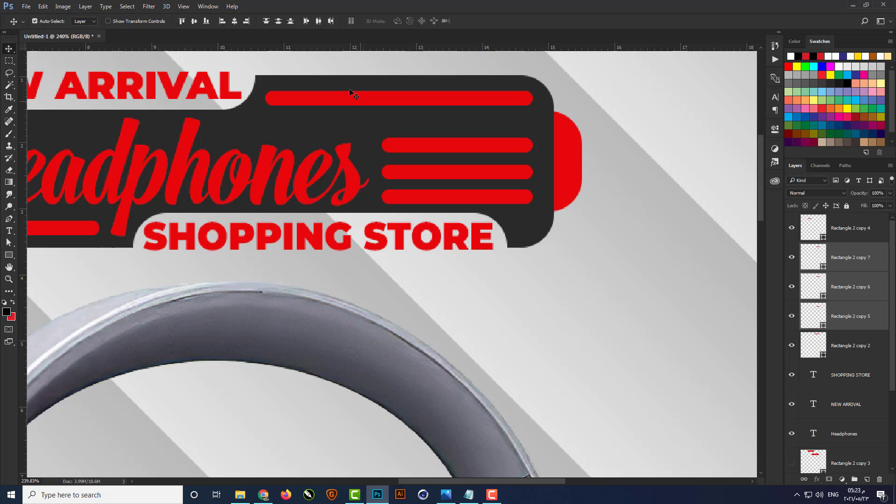
click(280, 21)
Merge the three short bars into one shape layer and recolour it light grey e1e1e1, sampled from the striped background
scroll(447, 209, down, 5)
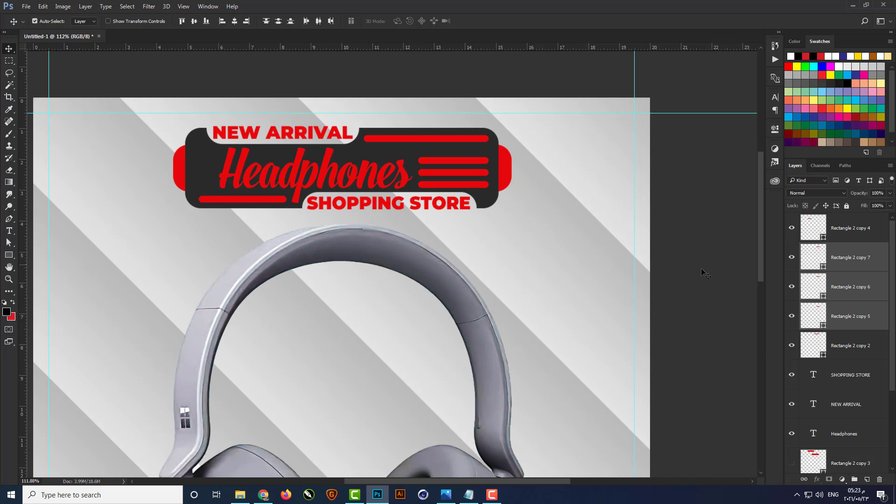
key(ctrl+e)
double_click(813, 257)
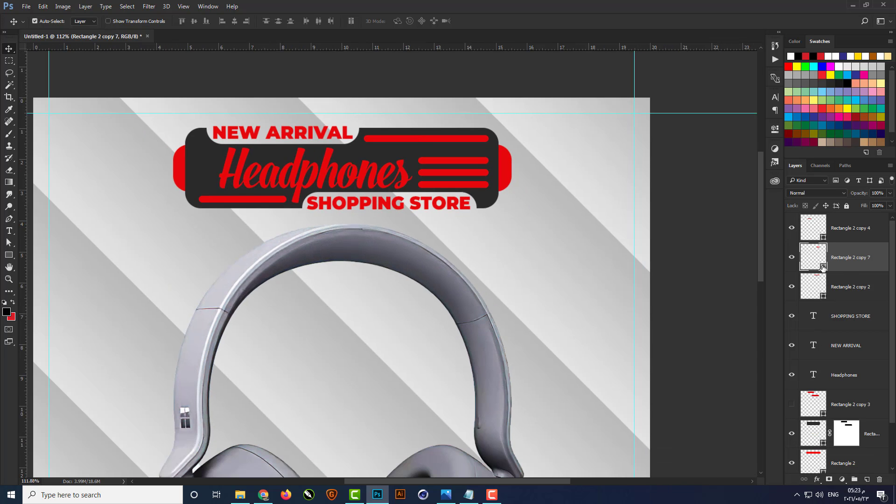
click(546, 146)
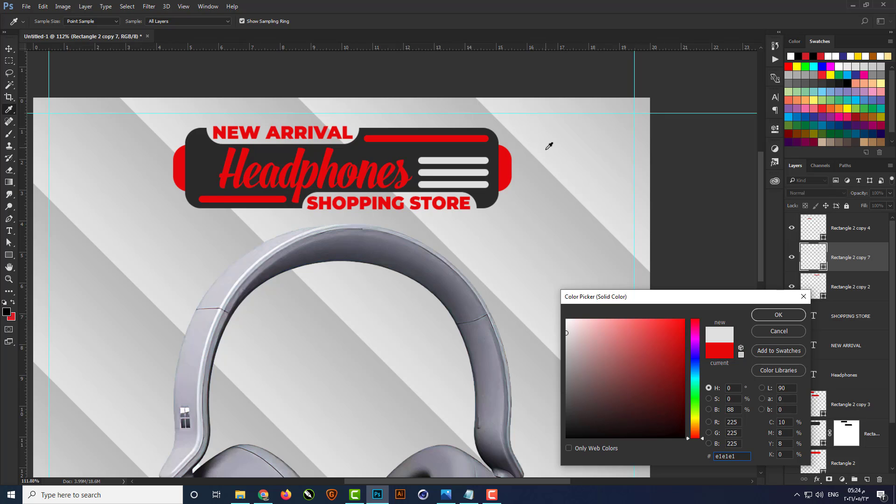
click(775, 315)
key(ctrl+0)
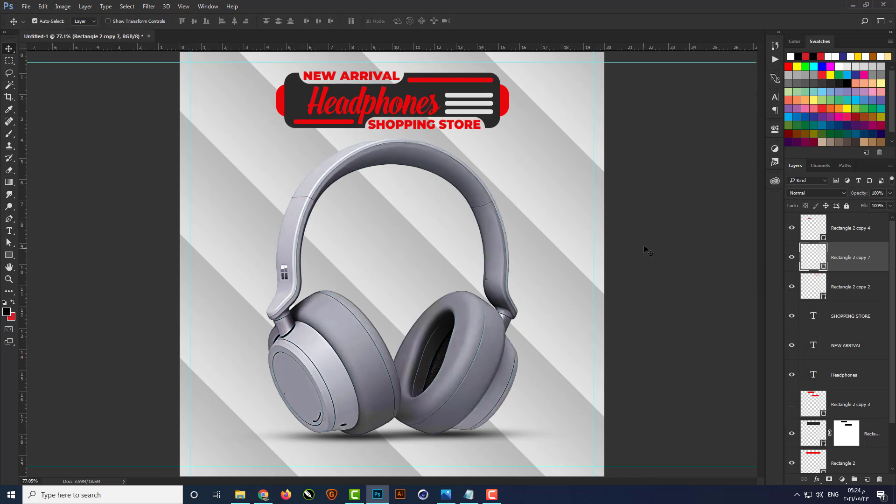
click(670, 239)
scroll(469, 127, up, 4)
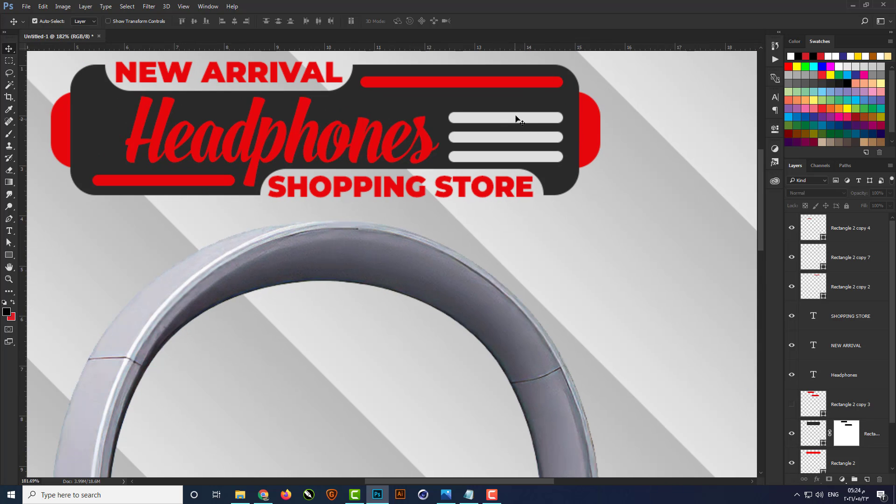
Compress the three grey bars vertically to about 71% of their height, keeping their full width
click(516, 119)
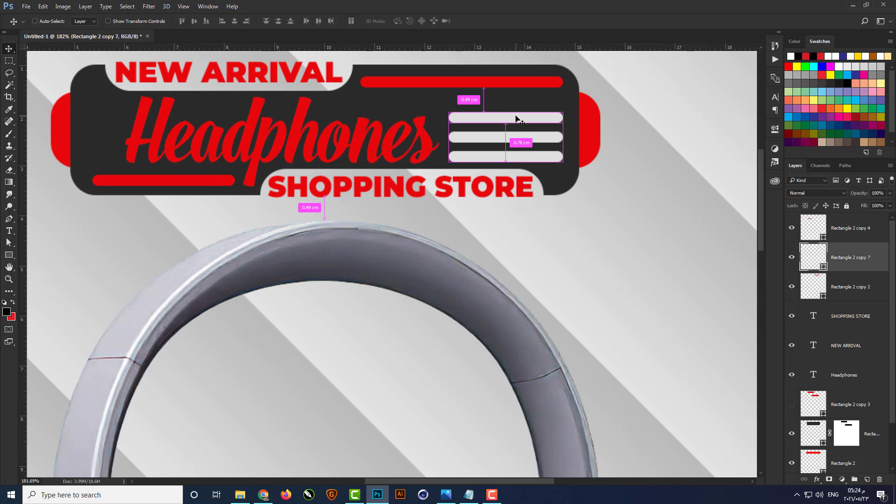
key(ctrl+t)
mouse_move(563, 138)
mouse_down()
mouse_move(554, 137)
mouse_move(565, 133)
mouse_up()
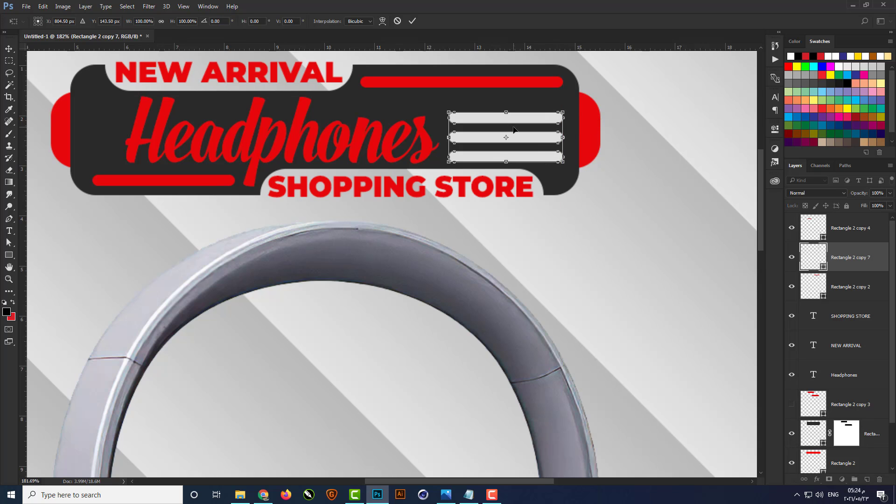
scroll(514, 133, up, 2)
drag(504, 97, 504, 118)
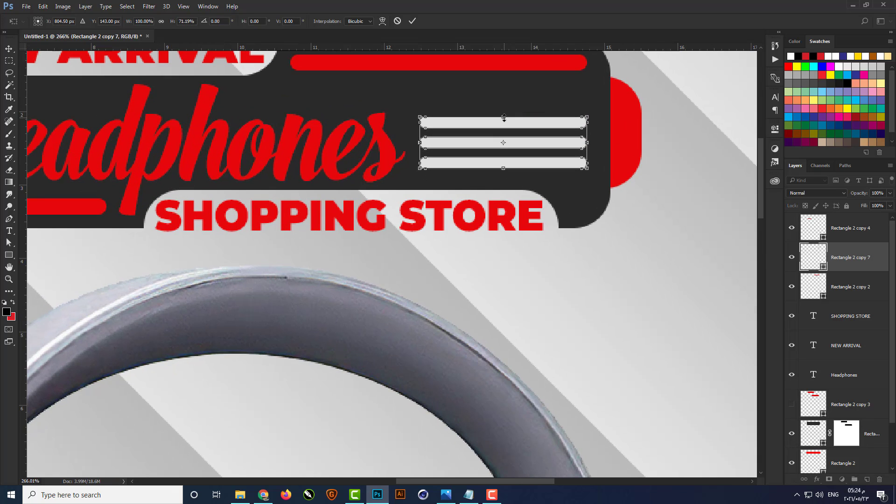
key(Return)
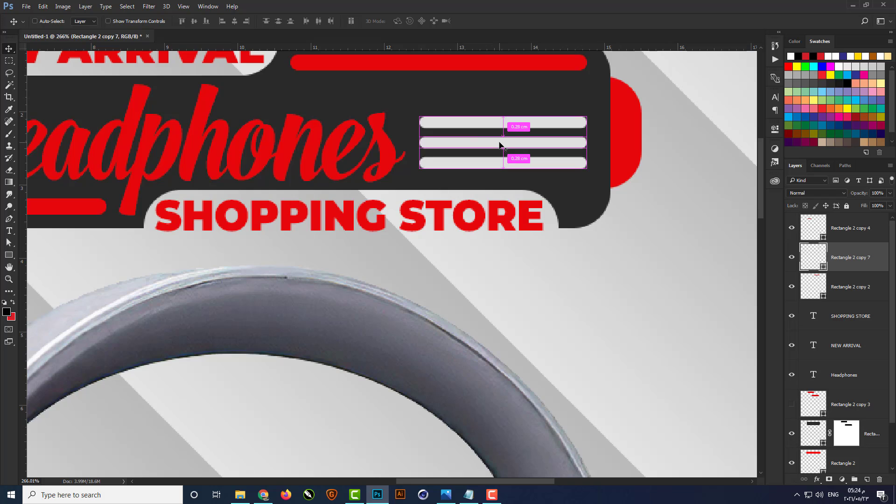
scroll(501, 144, down, 2)
key(ctrl+0)
click(638, 189)
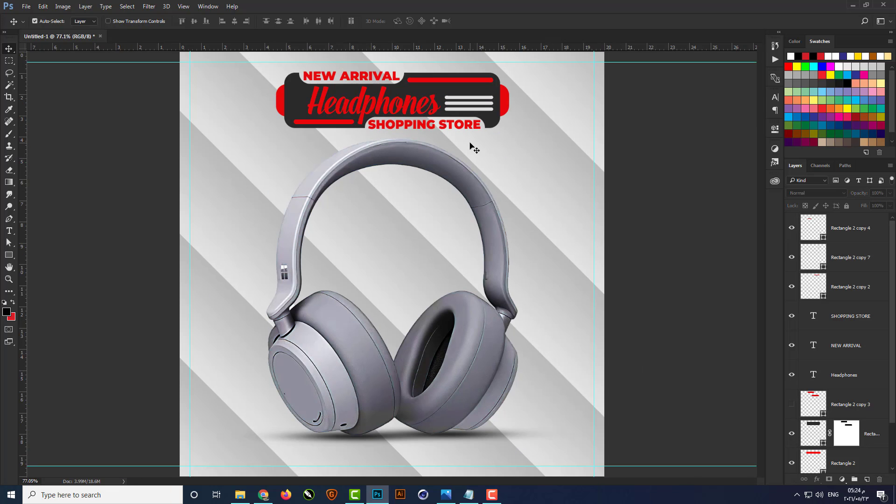
Group all the banner layers together, from the topmost red bar down to the Rectangle 2 layer
scroll(470, 144, down, 1)
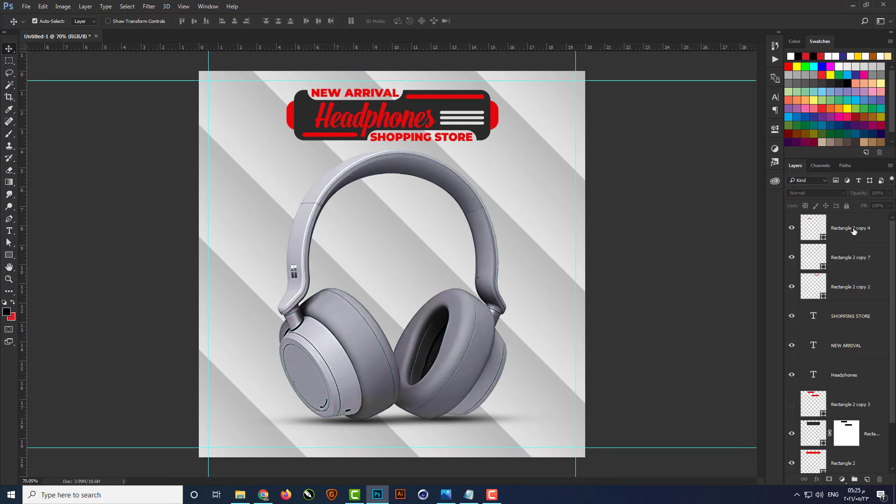
click(853, 230)
scroll(852, 289, down, 2)
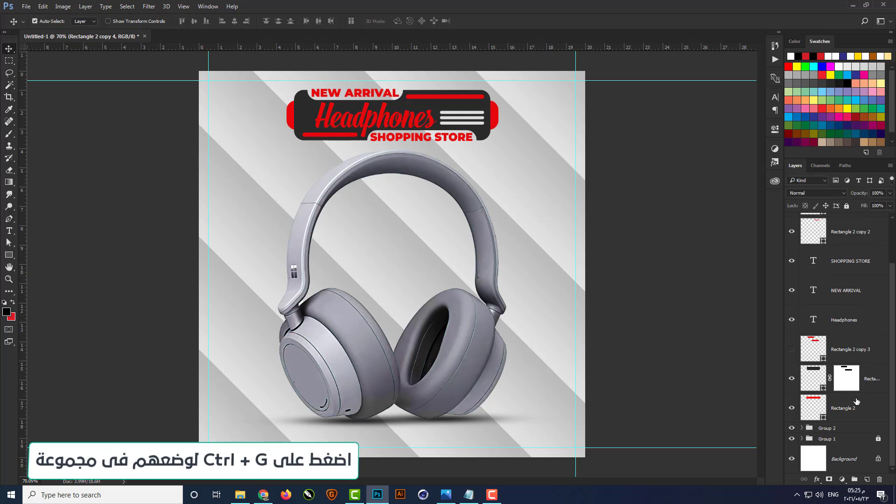
shift+click(854, 407)
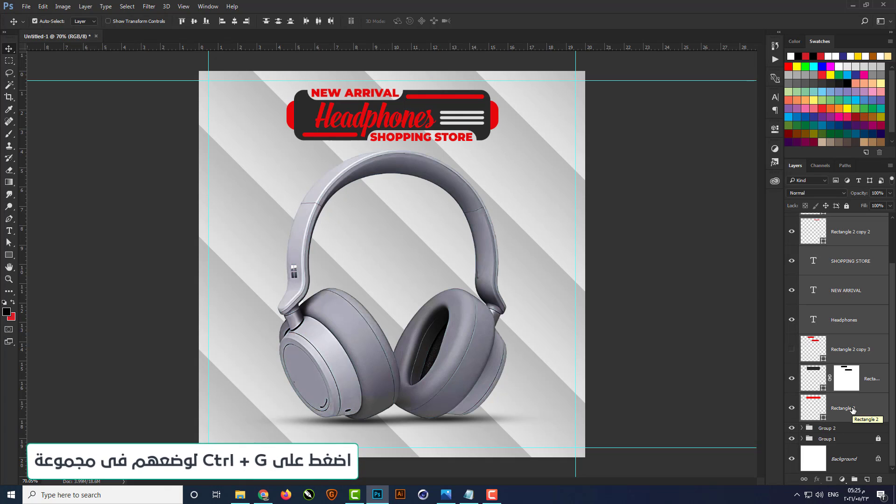
key(ctrl+g)
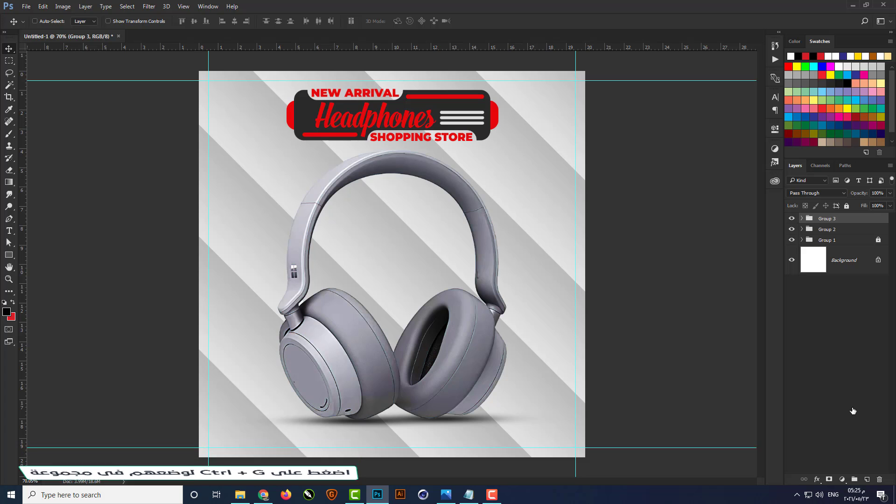
Enlarge the banner group proportionally about its centre to about 116%
key(ctrl+t)
scroll(473, 126, up, 3)
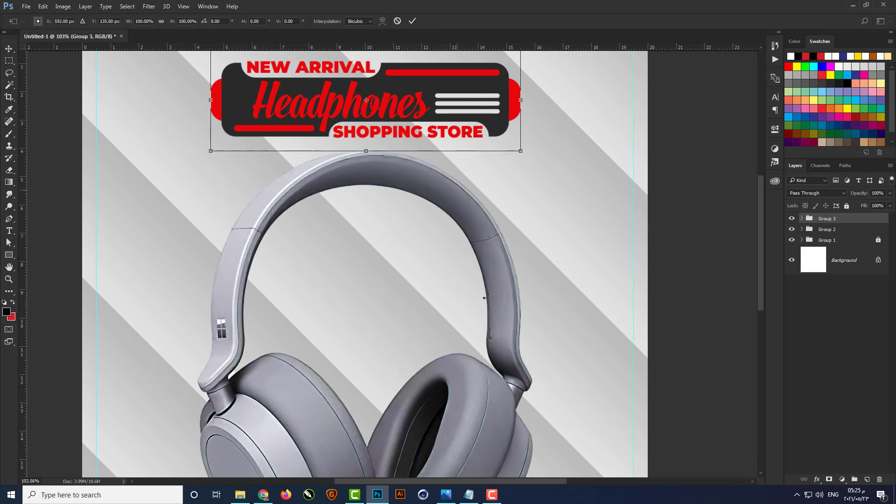
scroll(457, 122, down, 1)
scroll(442, 118, up, 2)
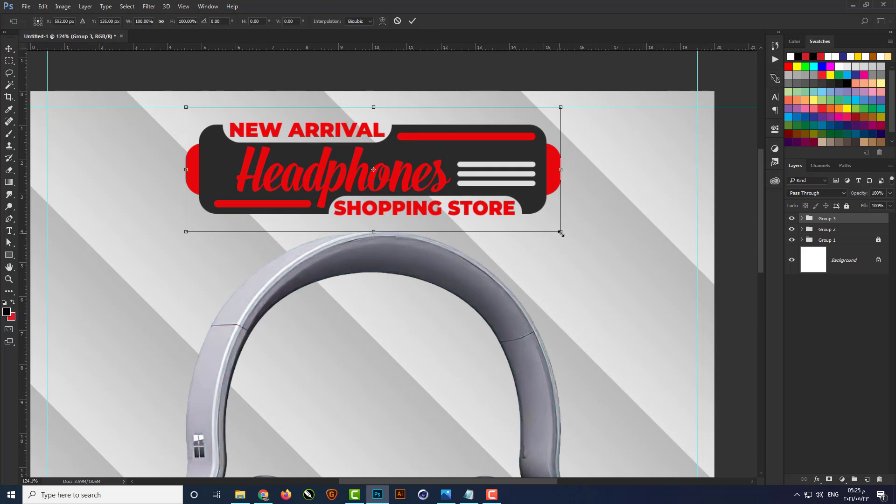
drag(560, 232, 590, 247)
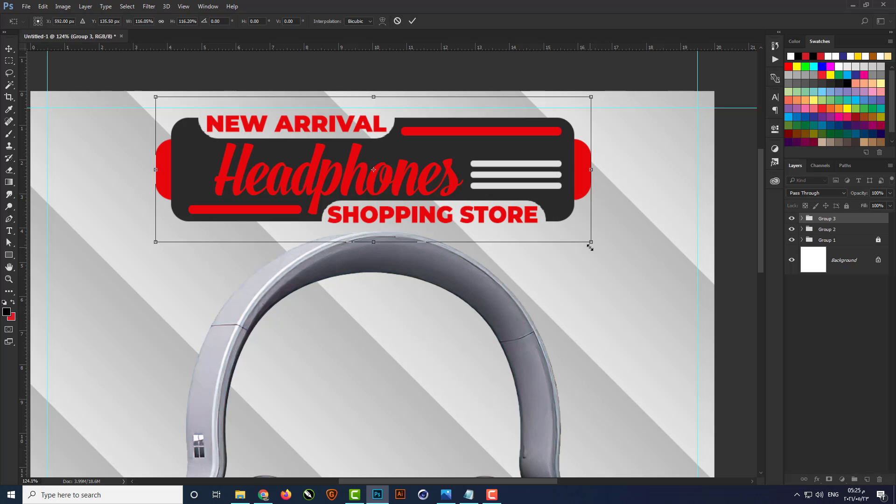
Skew the banner group horizontally so its top edge leans to the right, and apply the transform
key(ctrl)
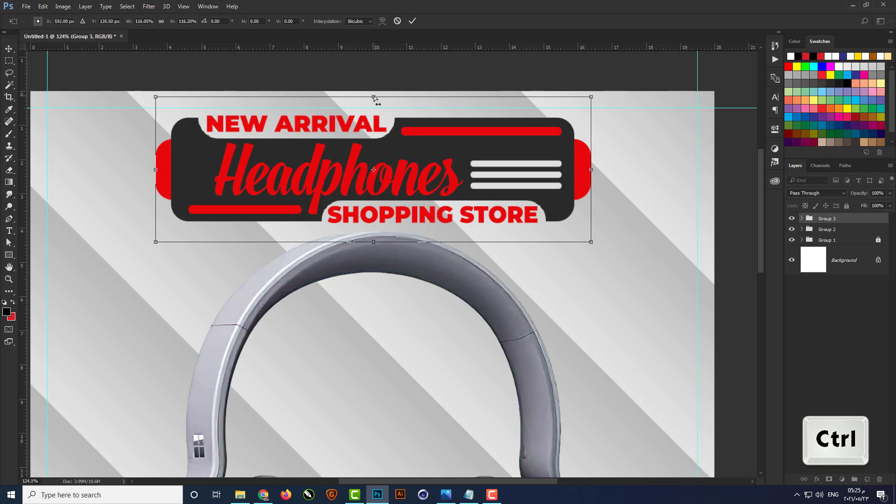
drag(374, 96, 404, 96)
key(Return)
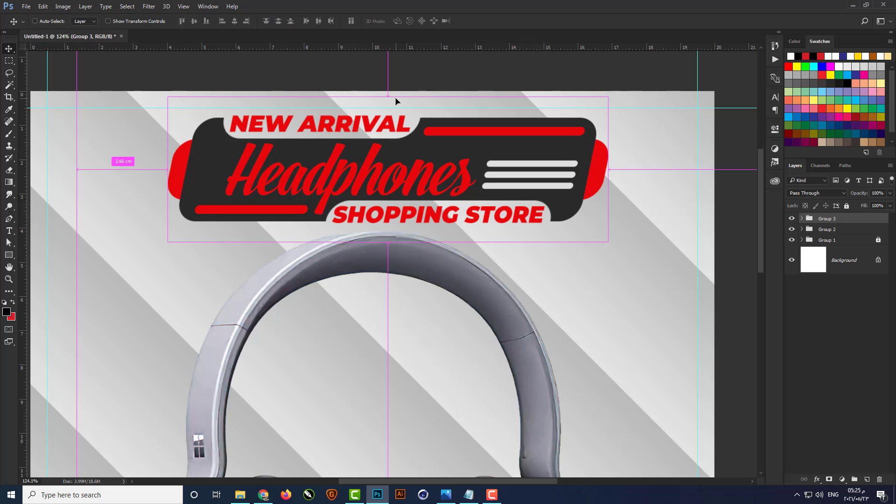
key(ctrl+0)
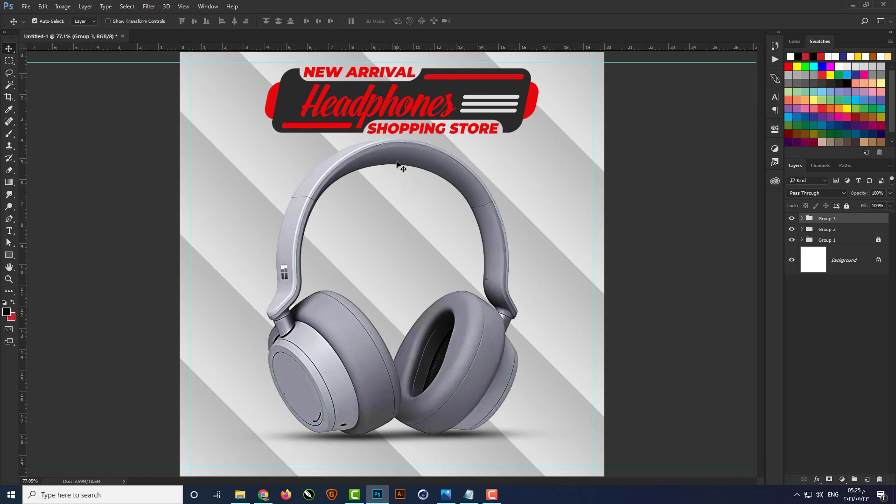
click(666, 250)
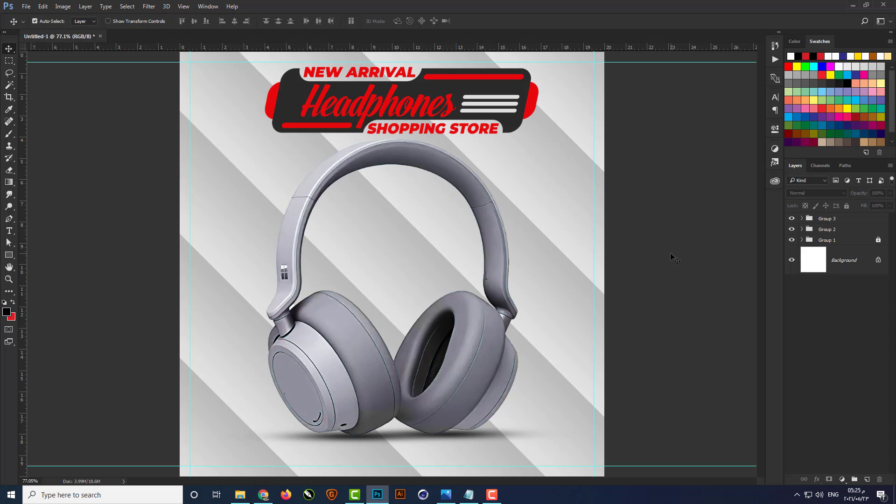
Draw a black circle about 197 px wide with the Ellipse tool and place it in the empty area left of the headband
click(10, 256)
click(40, 273)
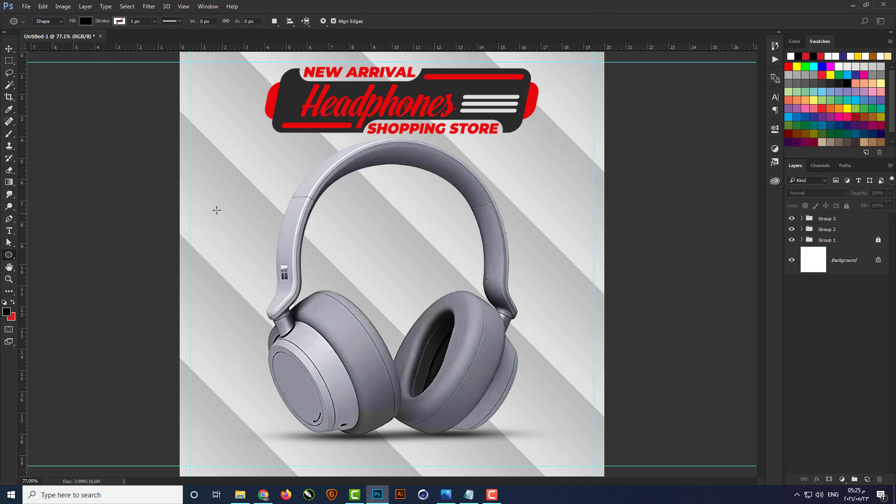
scroll(216, 210, up, 1)
drag(248, 221, 303, 277)
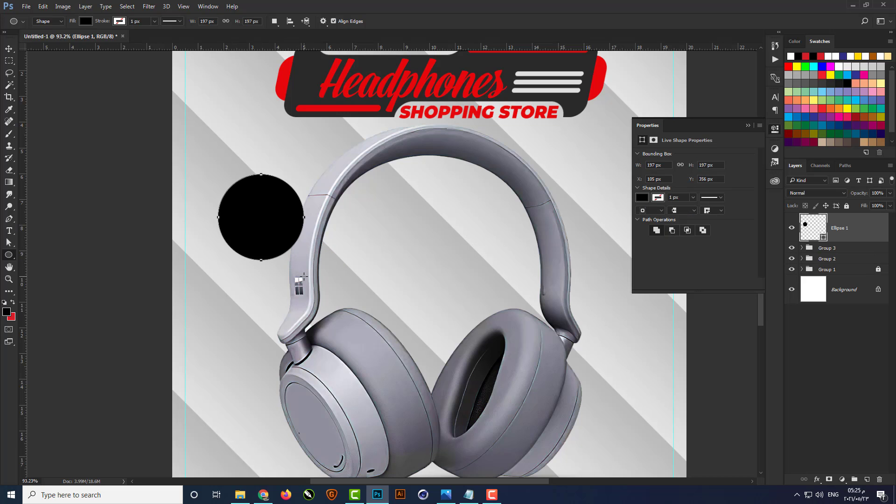
click(748, 126)
key(v)
scroll(238, 133, up, 2)
drag(262, 228, 241, 196)
scroll(314, 242, down, 2)
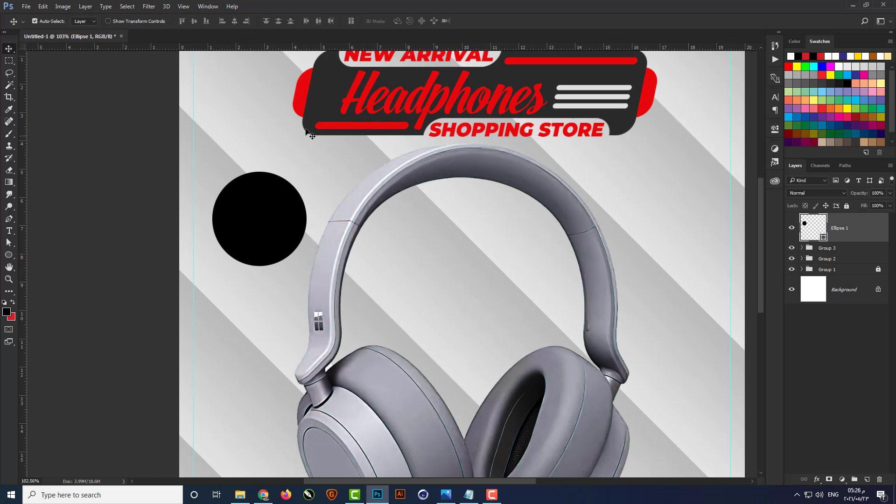
Recolour the circle with the red sampled from the banner
scroll(719, 219, up, 1)
double_click(828, 240)
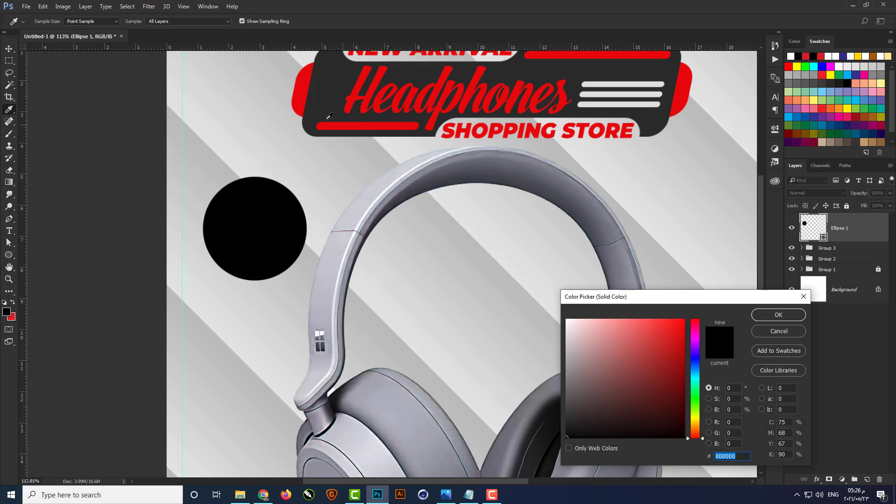
click(304, 85)
click(757, 314)
key(v)
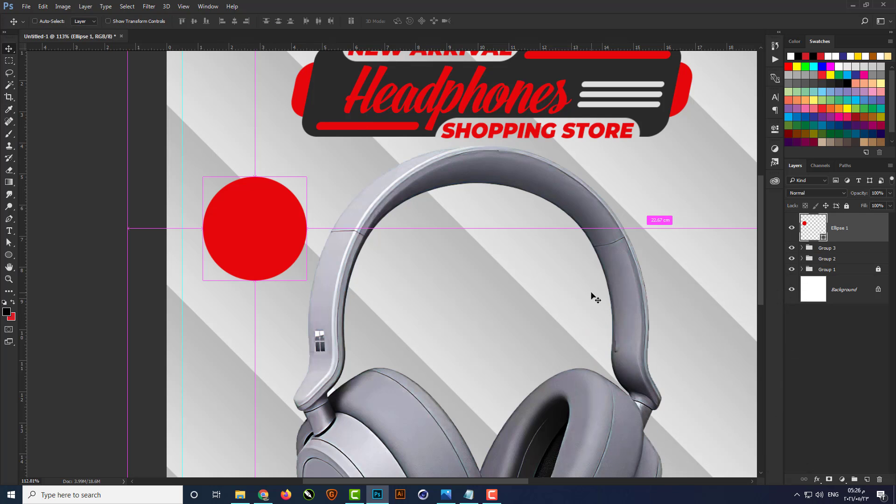
Duplicate the red circle and shrink the copy about its centre to about 90%
key(ctrl+j)
key(ctrl+t)
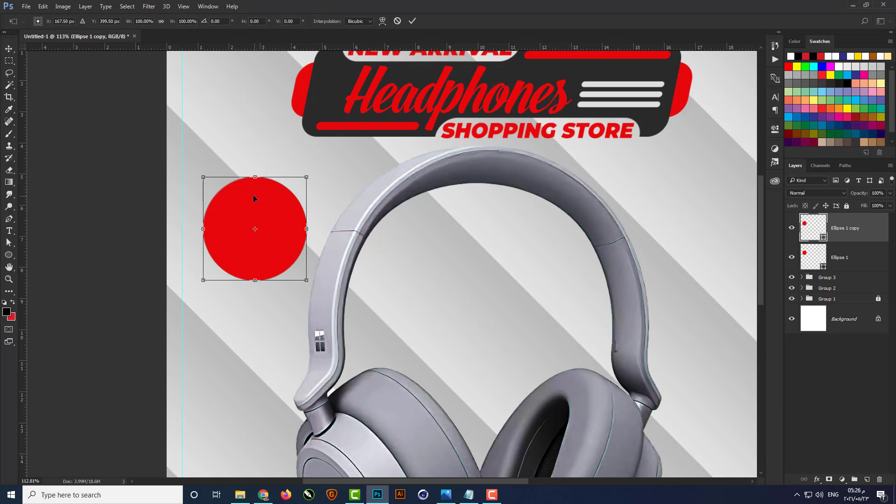
scroll(245, 188, up, 5)
drag(354, 170, 343, 176)
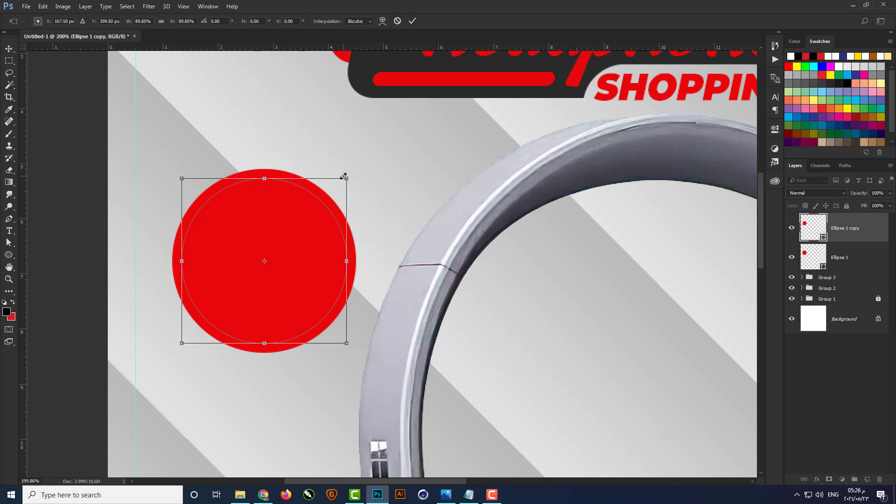
key(Return)
Remove the inner circle's fill and give it a white stroke 3 px wide
click(9, 255)
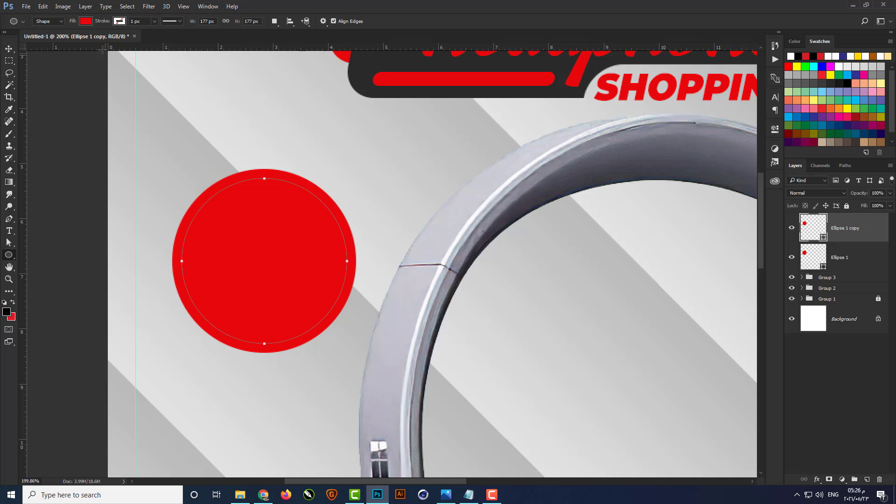
click(85, 22)
click(46, 39)
click(120, 22)
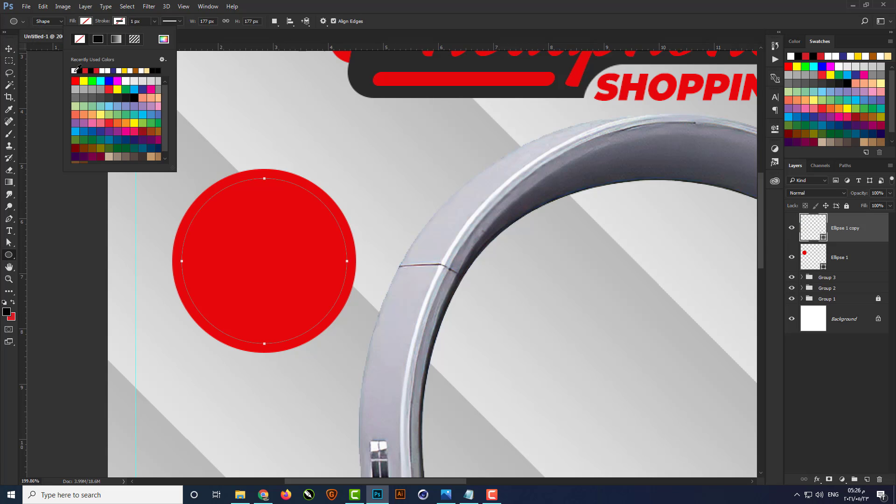
click(75, 70)
click(133, 21)
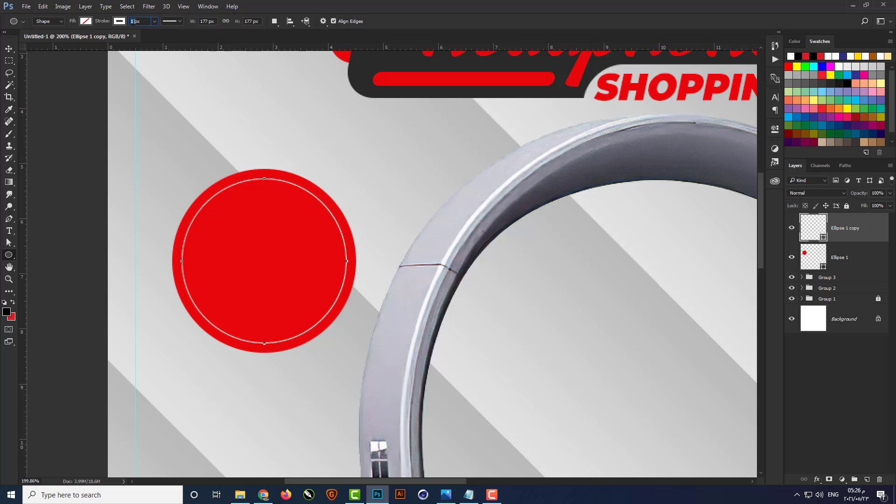
text(3)
key(Return)
Change the inner circle's stroke to the dashed line style
click(172, 21)
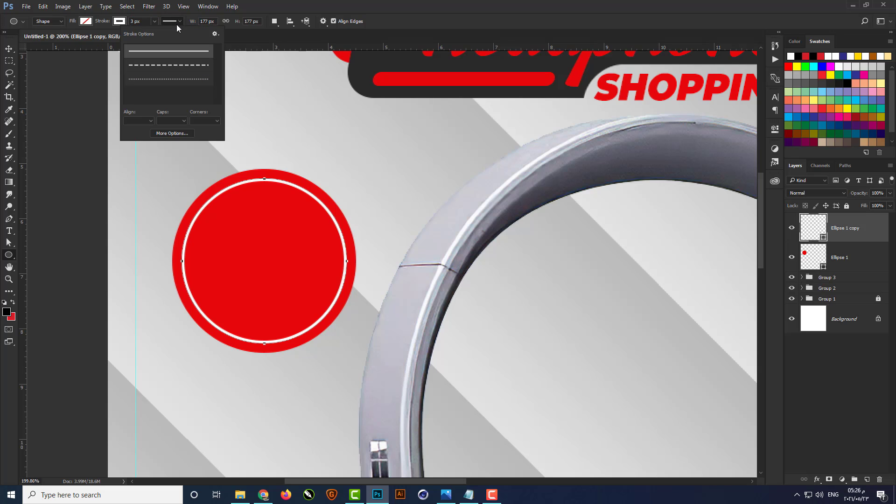
click(176, 66)
click(220, 173)
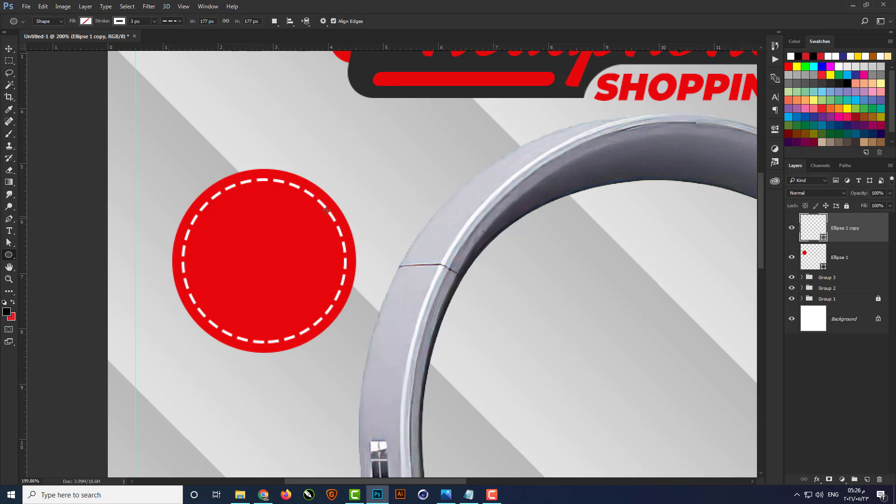
Change the dashed inner ring's stroke colour from white to near-black
scroll(331, 205, down, 2)
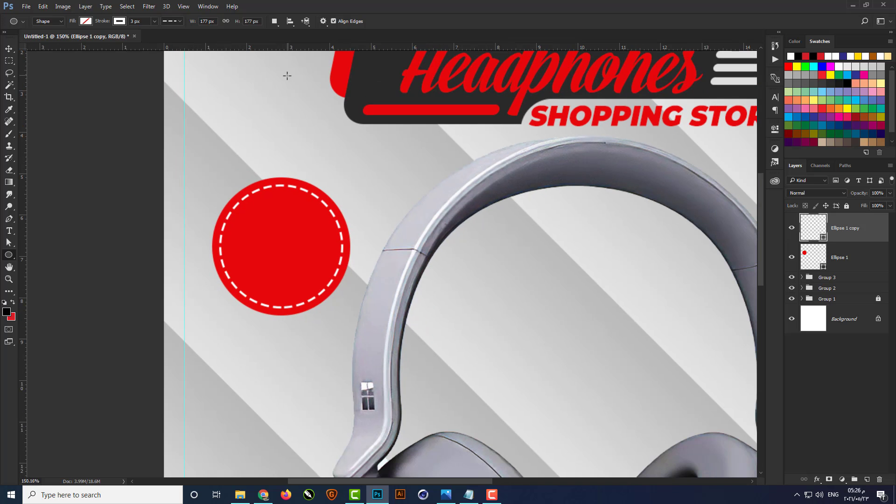
click(120, 21)
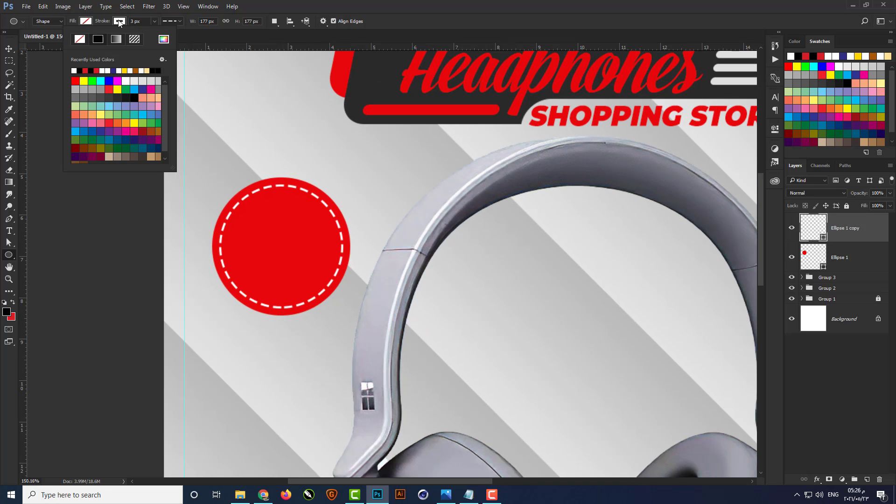
click(117, 98)
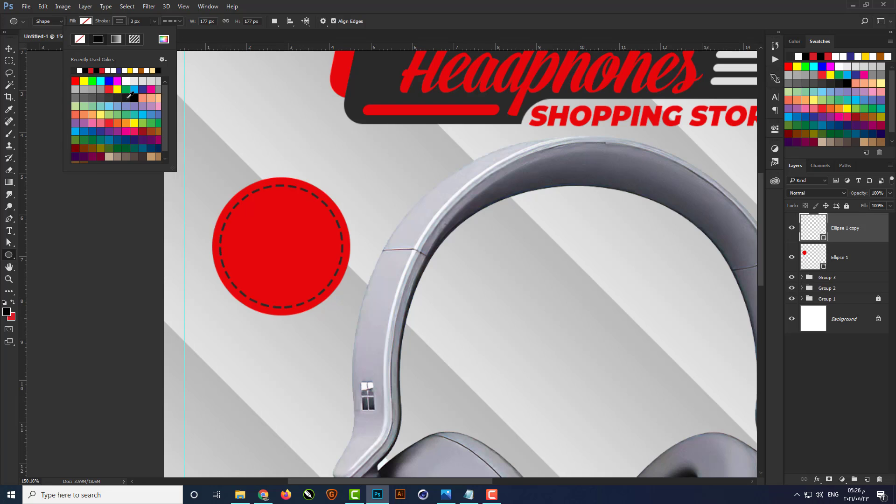
click(127, 97)
key(v)
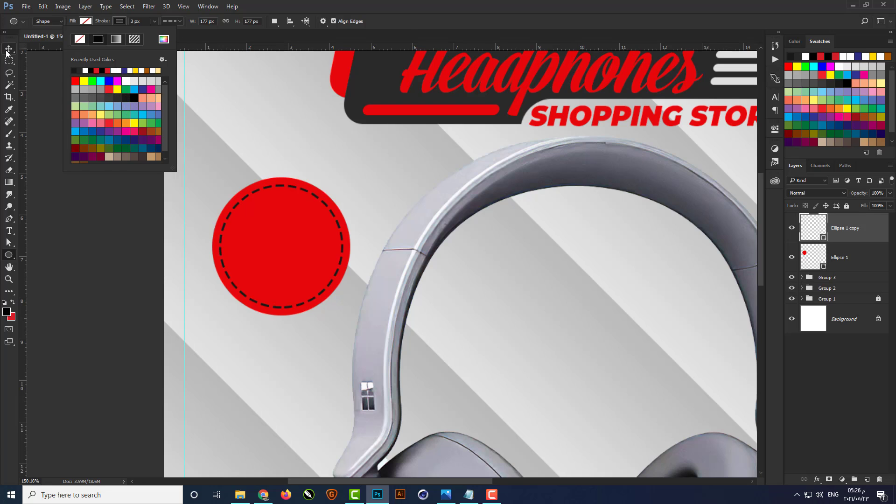
click(76, 142)
scroll(258, 136, down, 2)
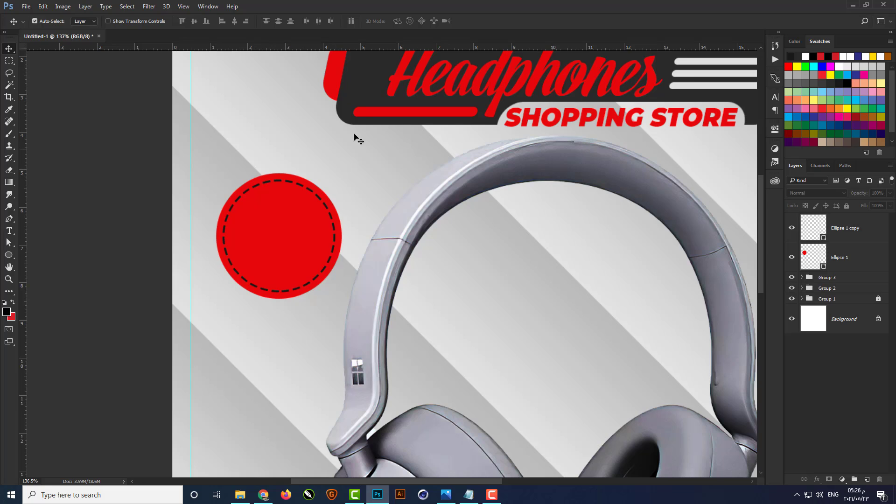
Add the text "20%" just above the red circle in Montserrat Black at 50 pt
scroll(280, 145, up, 3)
click(9, 231)
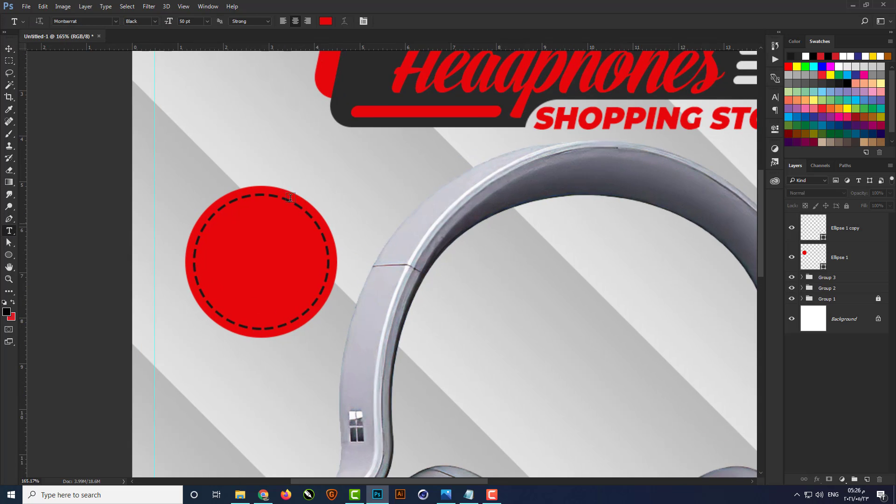
click(244, 158)
text(20)
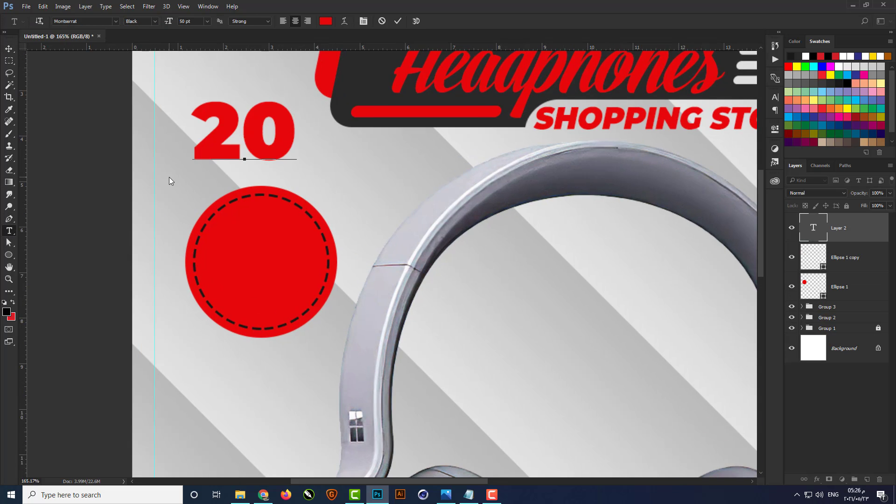
text(%)
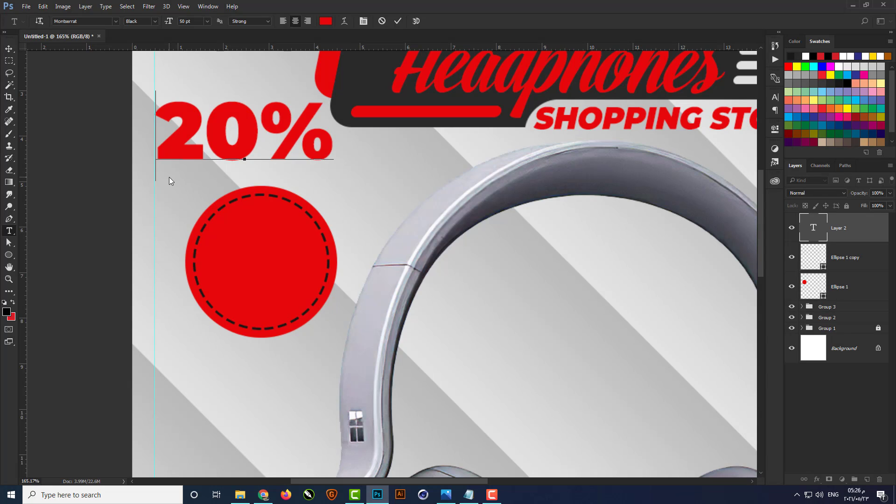
key(ctrl+Return)
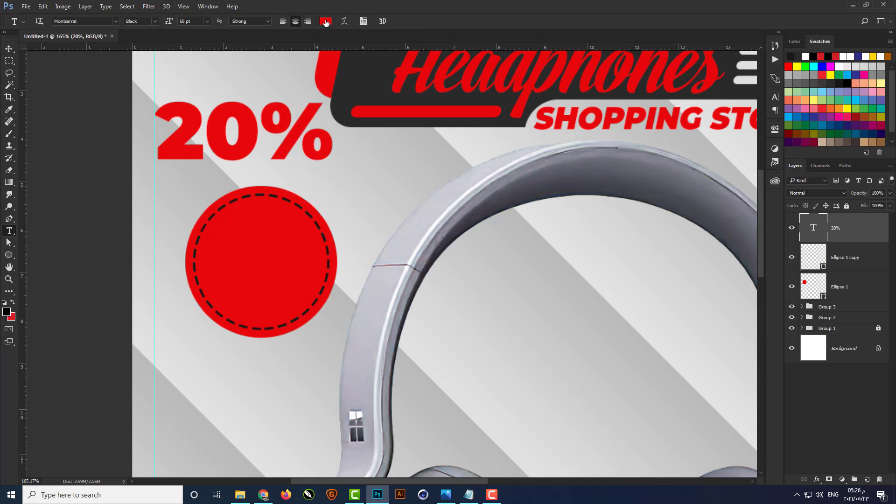
Recolour the 20% text dark grey (#252525)
click(325, 22)
click(570, 448)
click(780, 314)
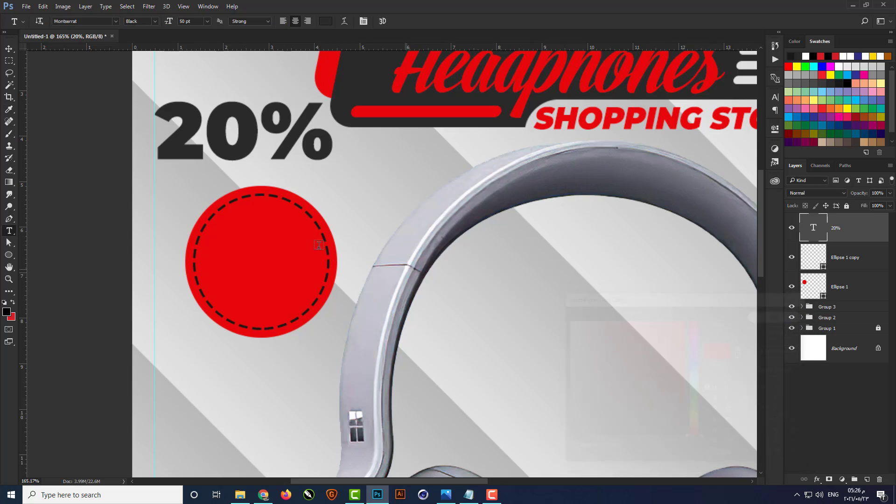
Move the 20% text onto the red circle and scale it to about 51% so it fits inside the dashed ring
key(v)
drag(254, 139, 273, 234)
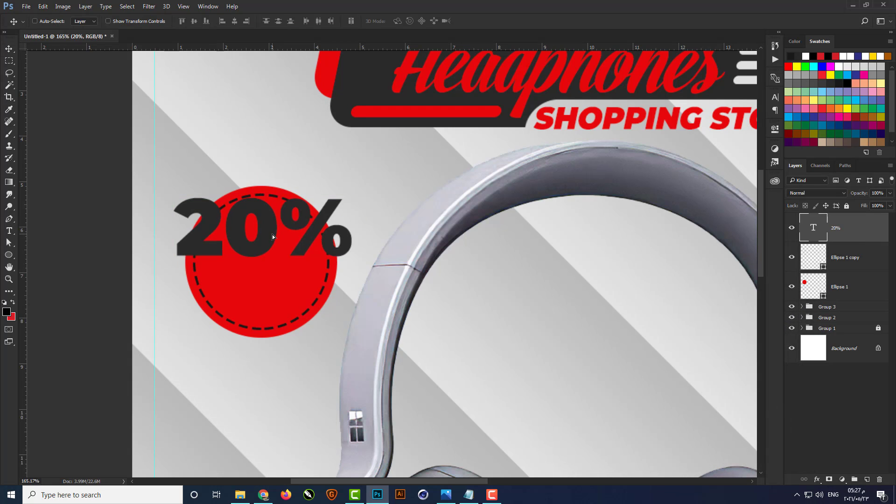
key(ctrl+t)
scroll(231, 226, up, 3)
drag(429, 166, 359, 200)
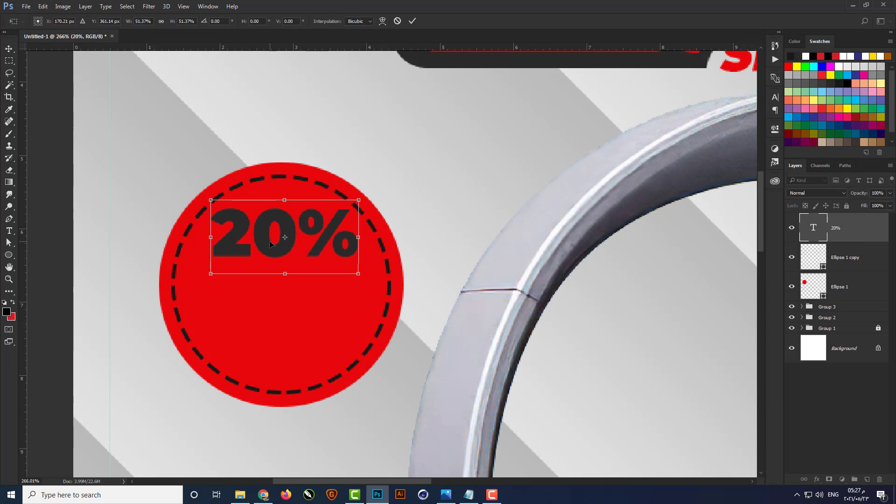
Shift the 20% text lower in the badge, duplicate it directly below and change the copy's text to "UPTO"
drag(271, 243, 276, 343)
key(Return)
key(t)
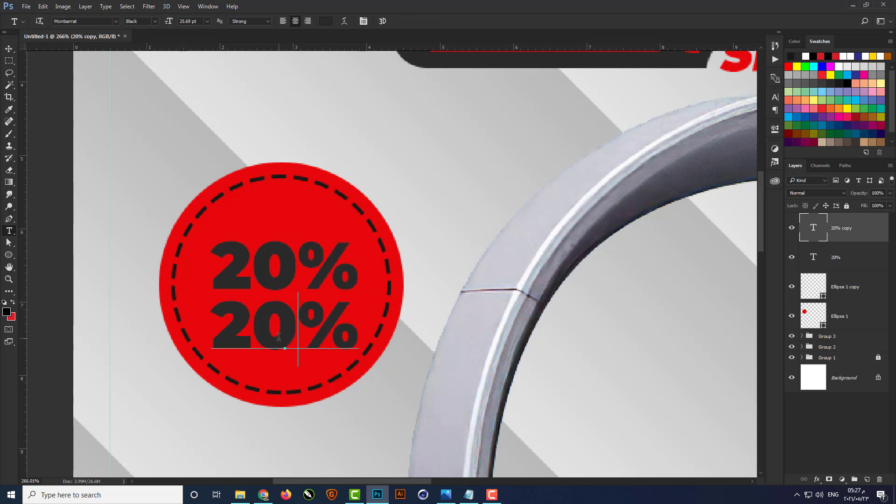
double_click(278, 337)
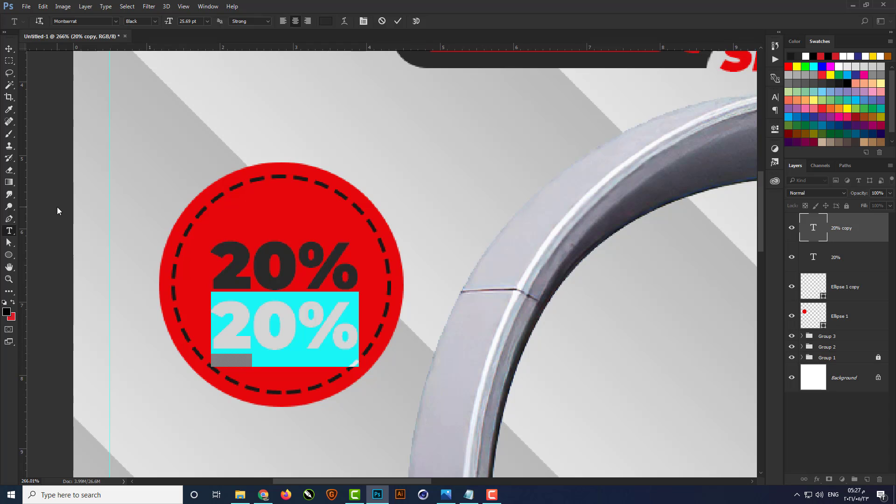
text(UPTO)
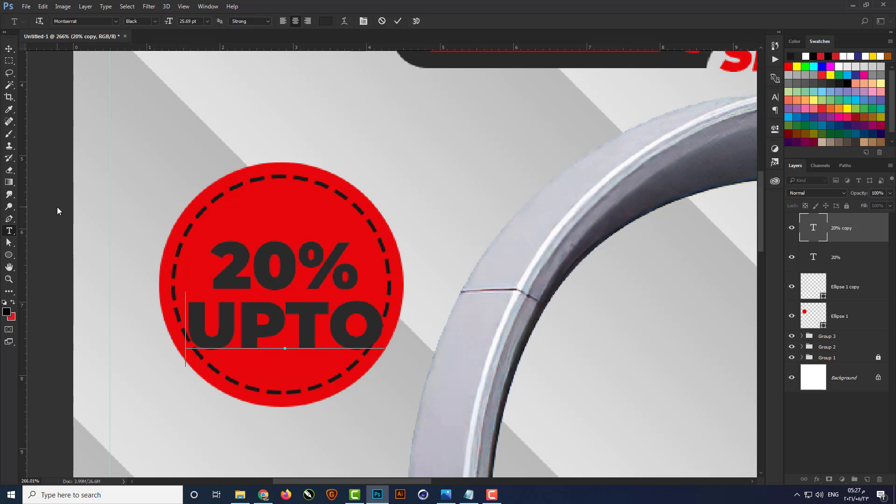
key(ctrl+Return)
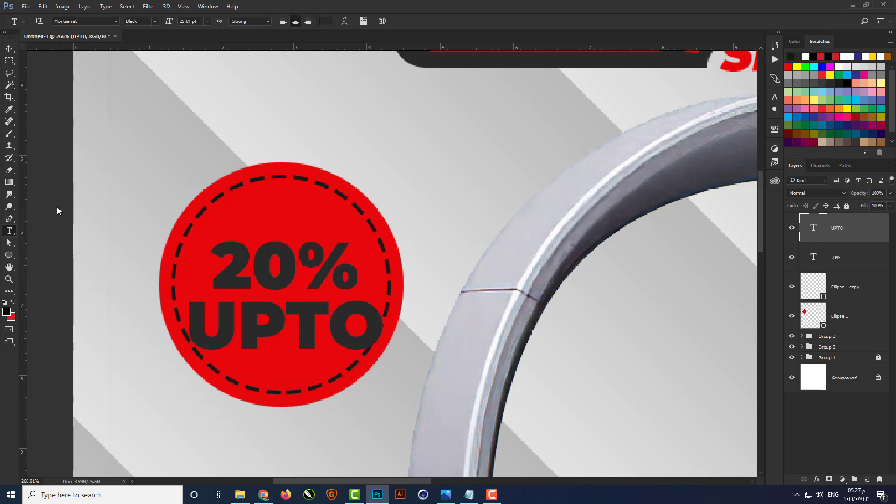
Shrink the UPTO text to roughly the width of the 20% text and align the two texts on their horizontal centres
key(ctrl+t)
scroll(261, 350, up, 2)
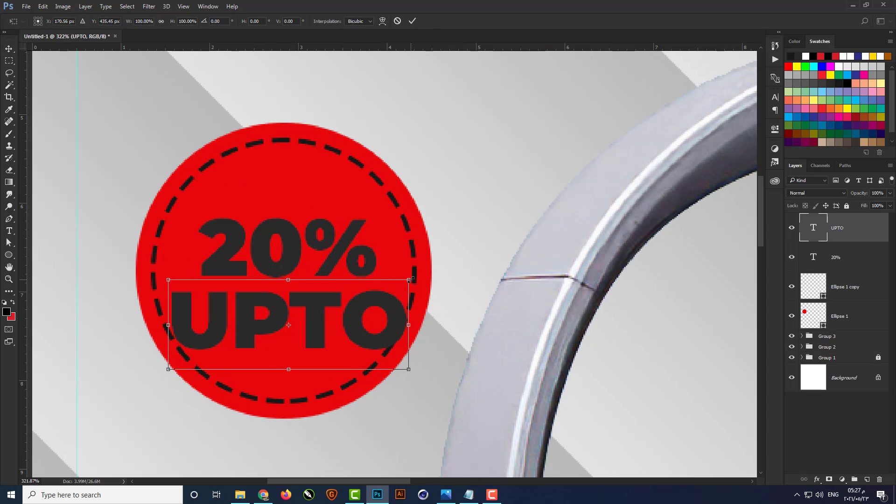
drag(410, 279, 384, 290)
key(Return)
shift+click(306, 256)
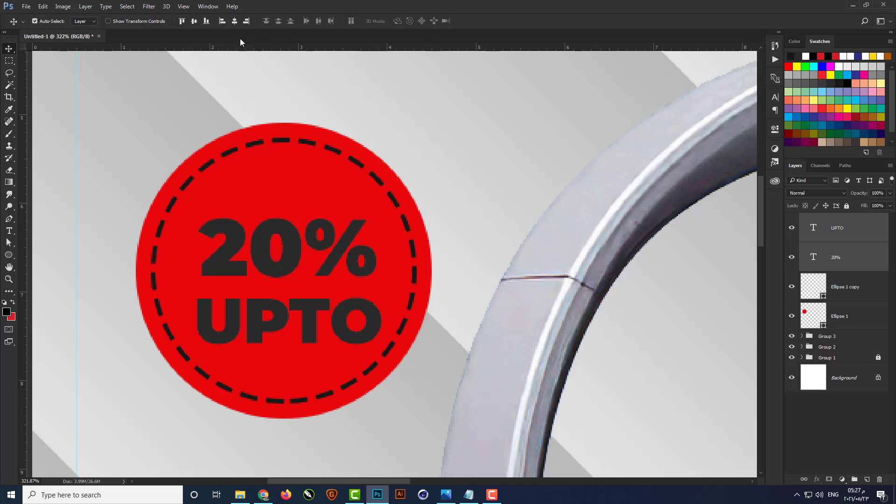
click(234, 20)
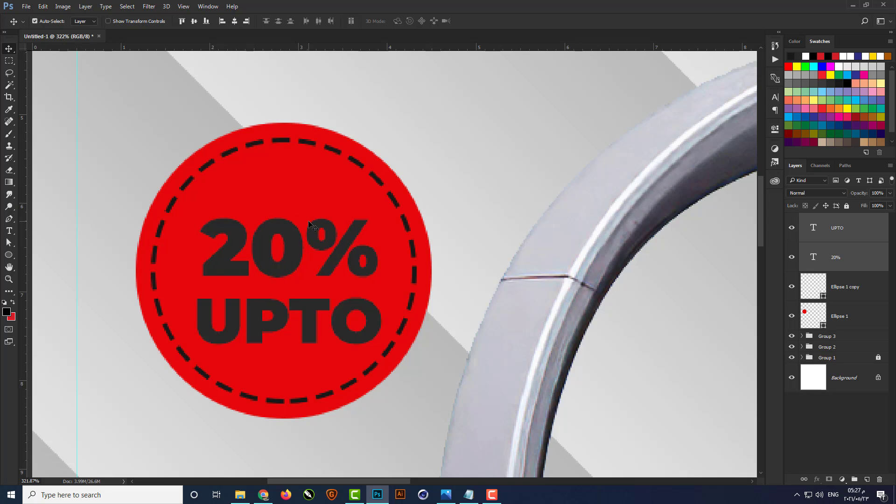
Move both badge texts to the middle of the circle and enlarge them together to about 114%
key(ctrl+t)
drag(299, 255, 290, 246)
drag(375, 334, 389, 342)
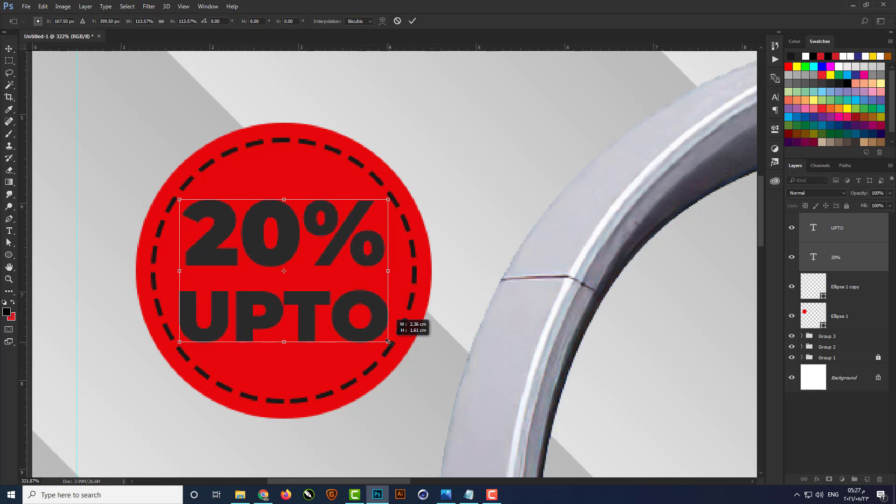
key(Return)
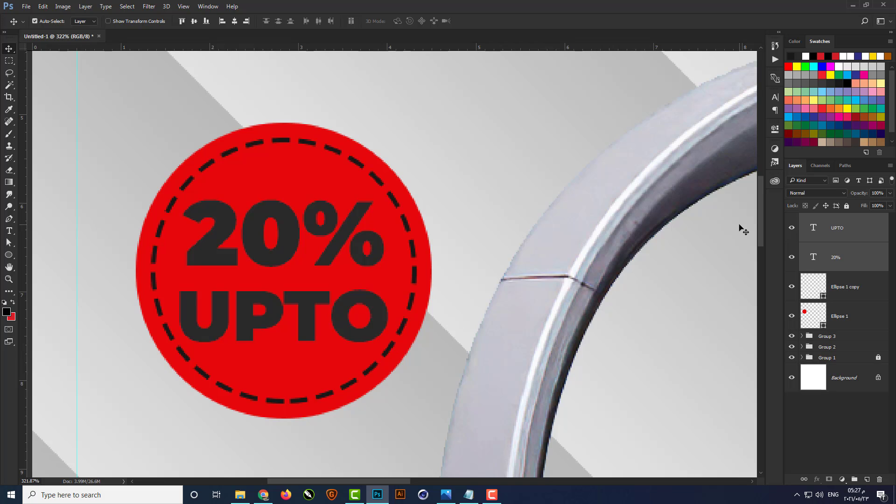
Recolour the UPTO text with a light grey sampled from the striped background
click(825, 227)
double_click(813, 227)
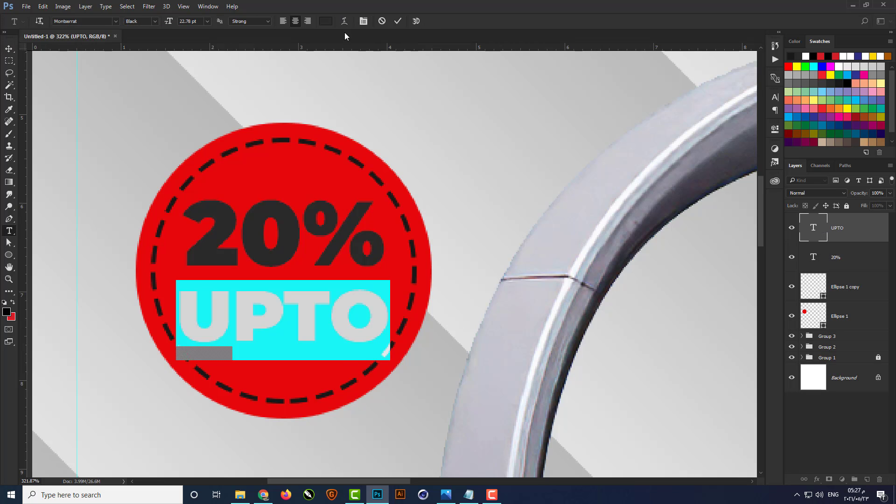
click(325, 21)
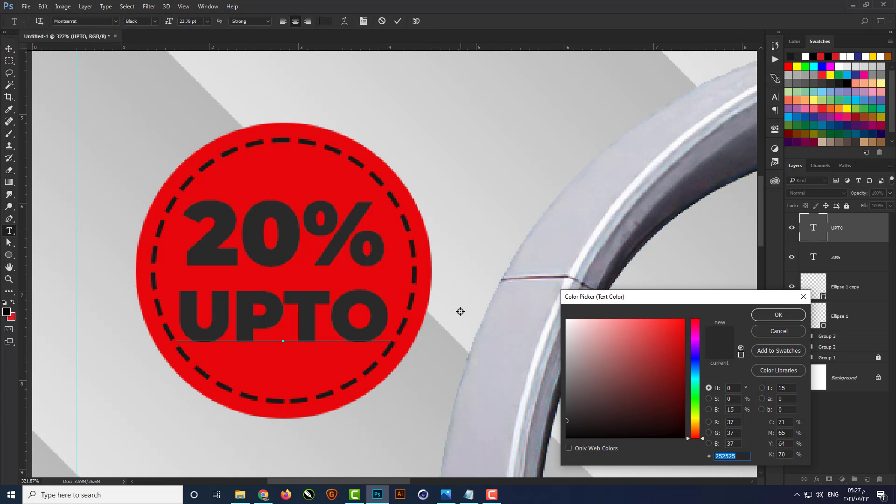
click(460, 311)
click(758, 314)
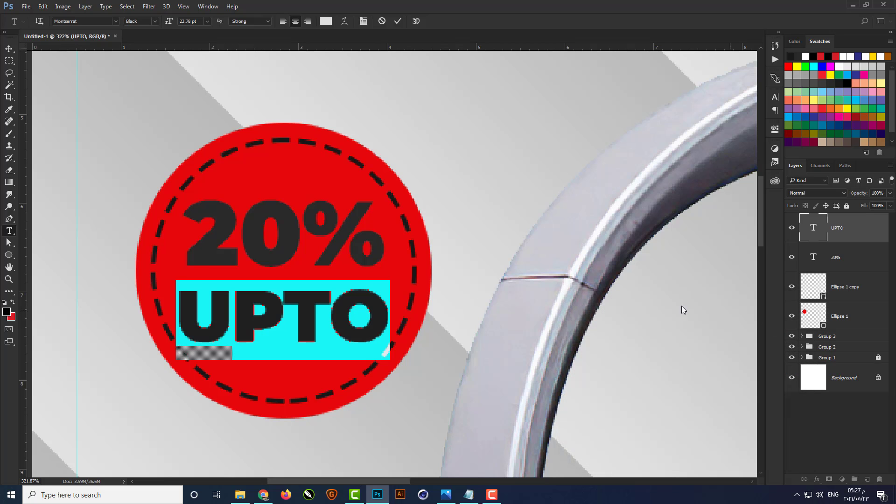
Recolour the 20% text with the light grey (#e1e1e1) sampled from the UPTO text
double_click(814, 257)
click(322, 23)
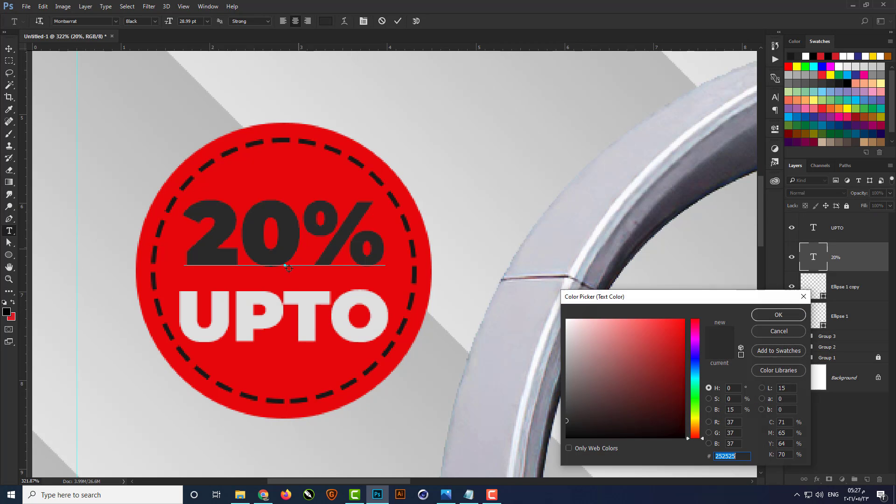
click(307, 301)
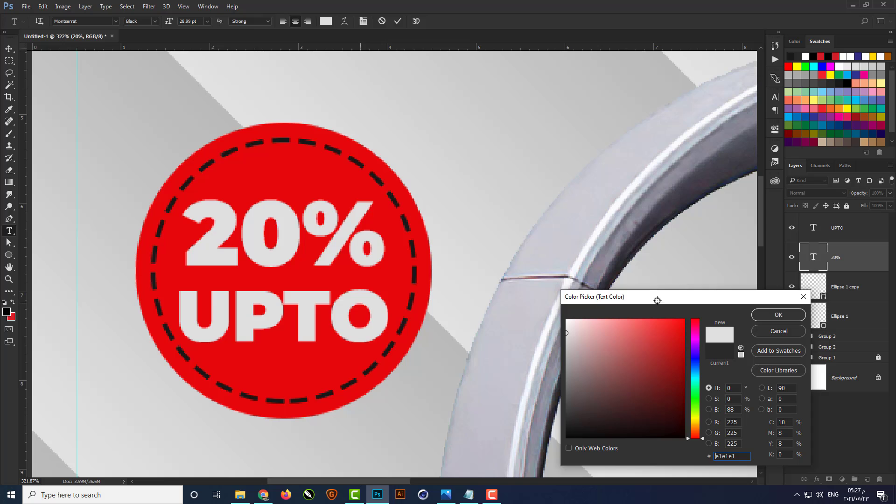
click(776, 316)
key(ctrl+Return)
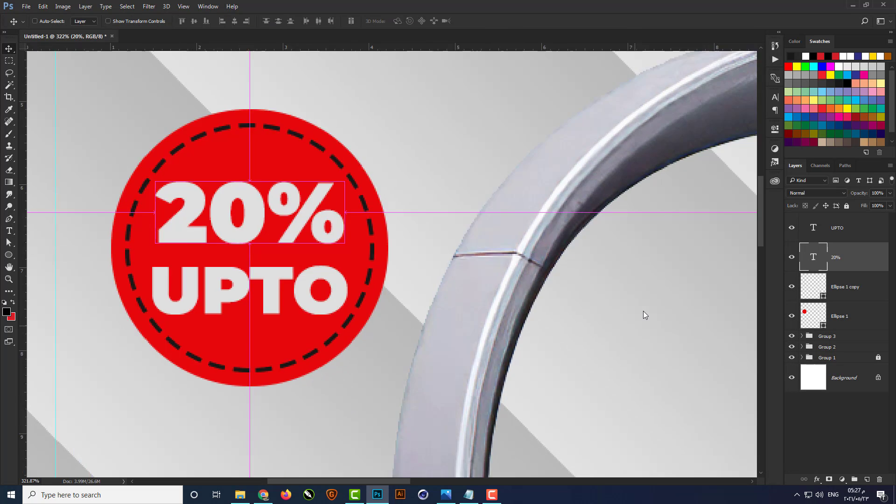
Scale the 20% and UPTO texts down slightly together about their centre, leaving more room inside the dashed ring
key(ctrl+0)
key(v)
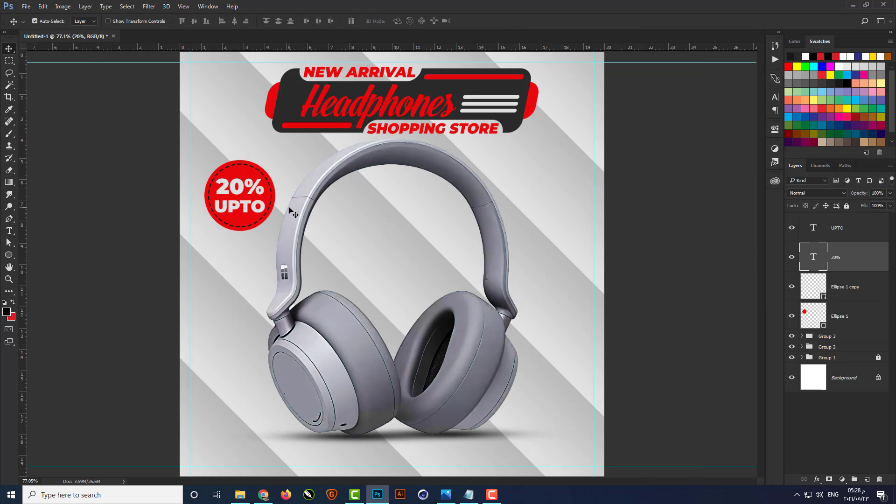
shift+click(825, 232)
key(ctrl+t)
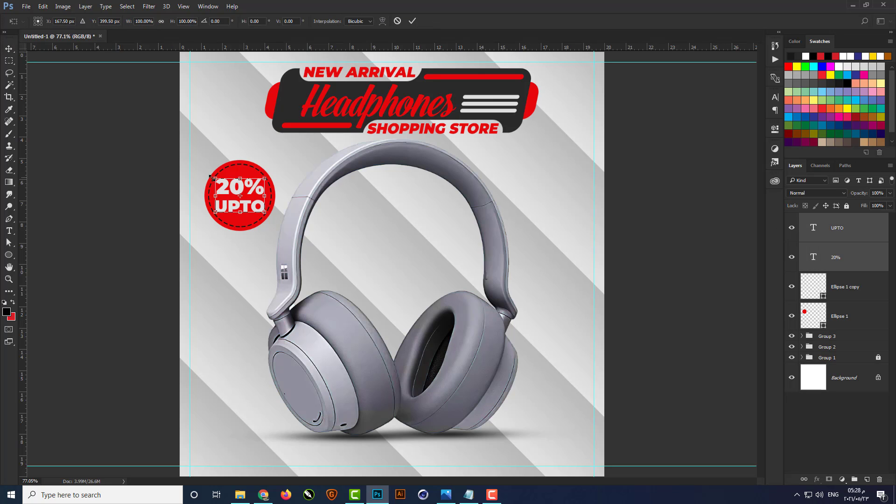
scroll(211, 177, up, 4)
drag(317, 178, 312, 180)
key(Return)
key(ctrl+0)
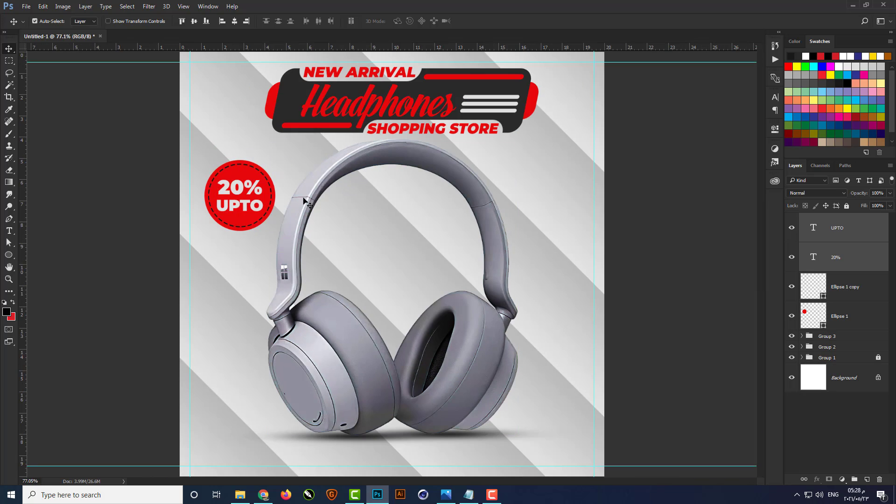
ctrl+click(158, 216)
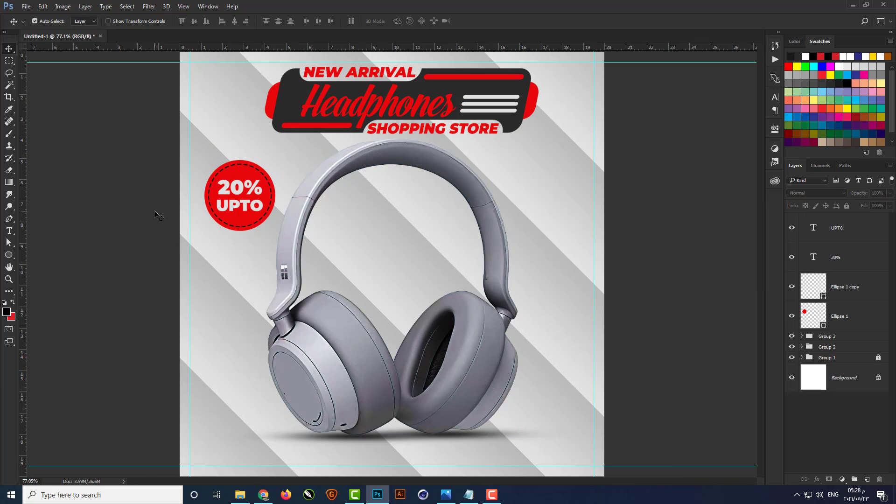
Add the text "ORDER NOW" near the poster's lower-left corner in light grey Montserrat Black at 50 pt
click(9, 230)
click(227, 449)
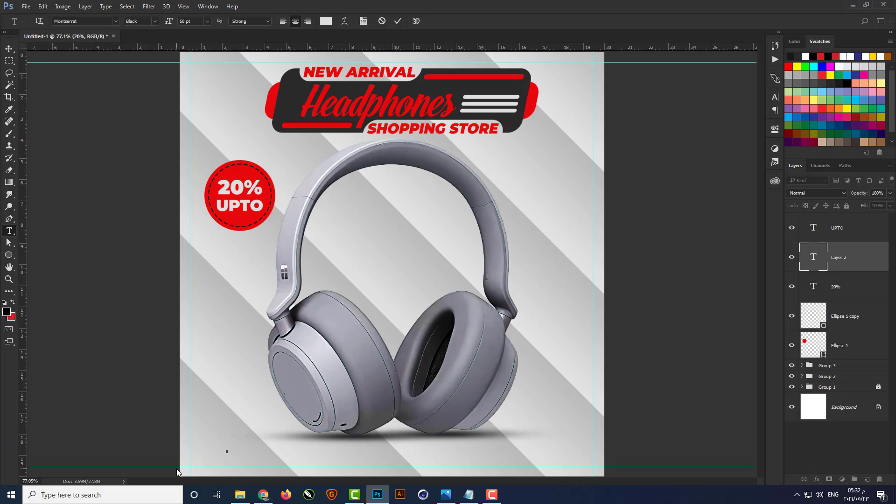
text(ORDER)
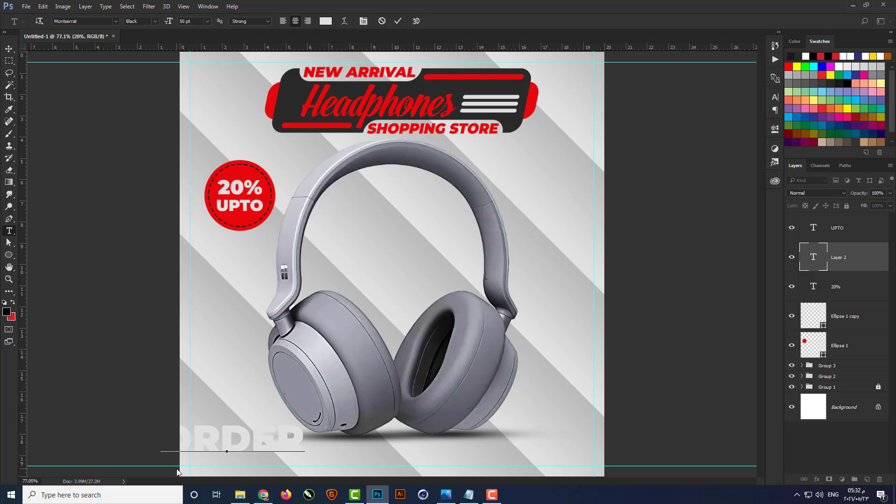
text( NOW)
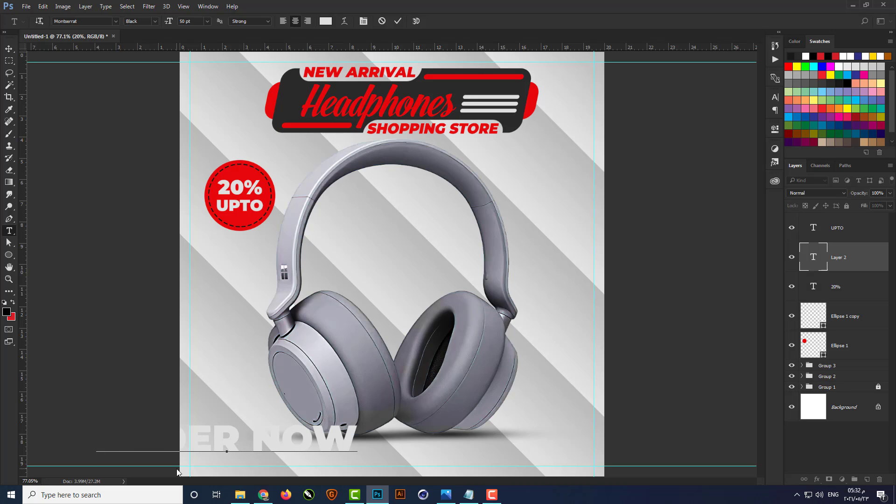
key(ctrl+Return)
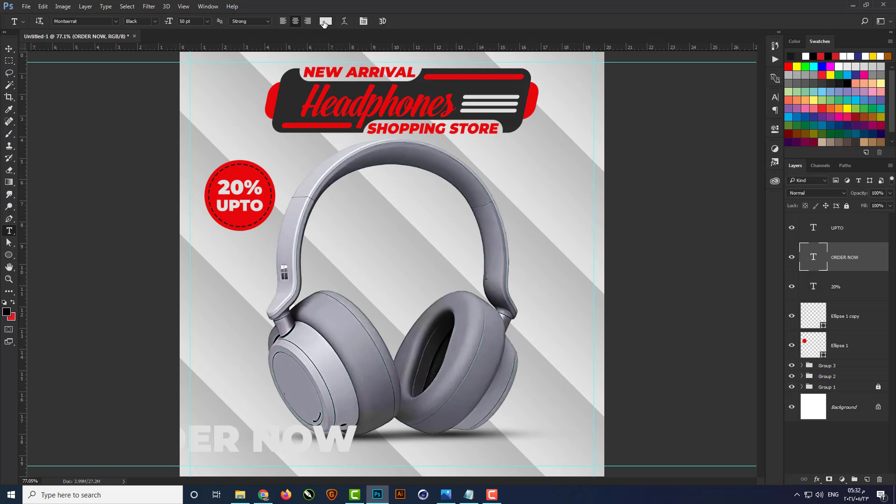
Recolour the ORDER NOW text with the red (#e70303) sampled from the badge and set its size to 20 pt
click(326, 22)
click(241, 171)
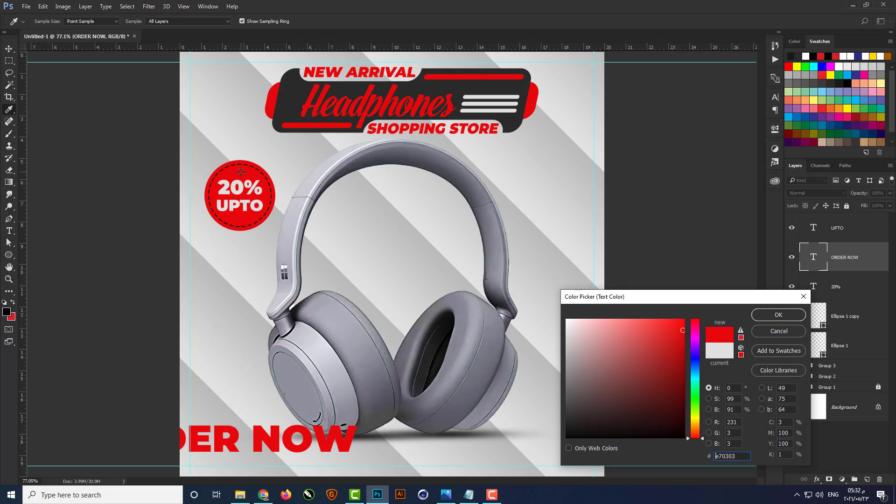
click(777, 316)
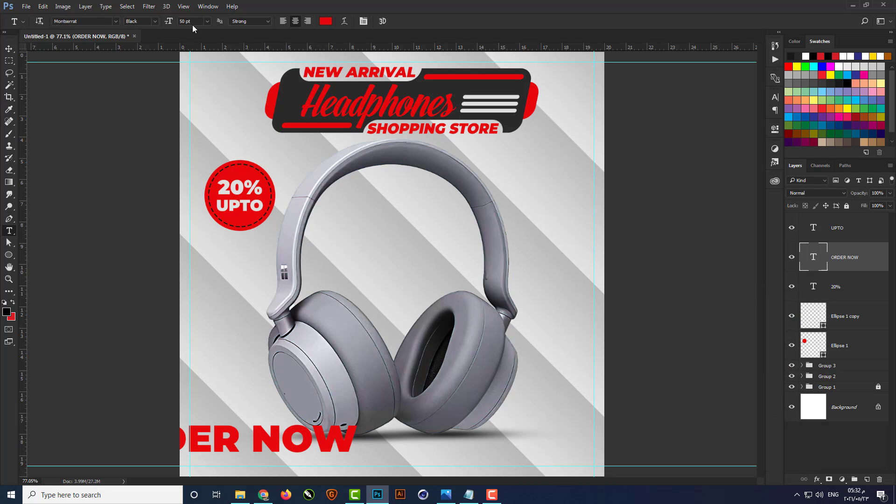
text(20)
key(Return)
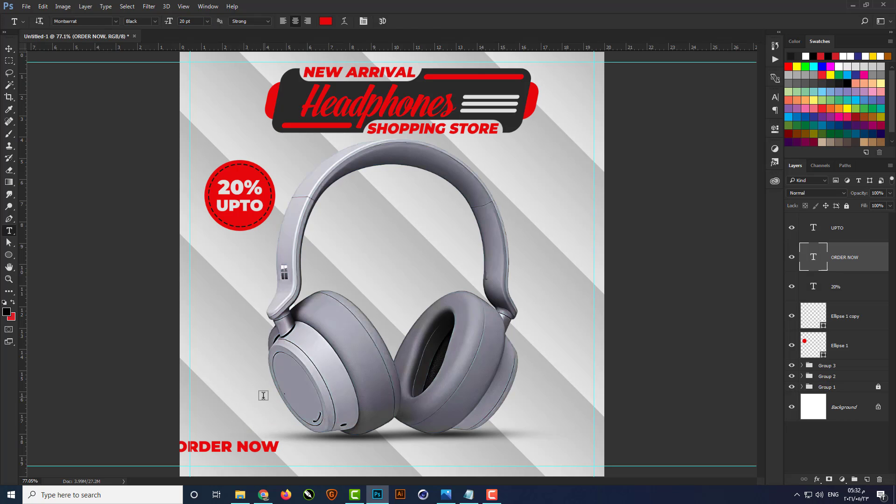
Move the ORDER NOW text onto the lower guide, leaving room for an icon between it and the left guide
key(v)
scroll(235, 468, up, 5)
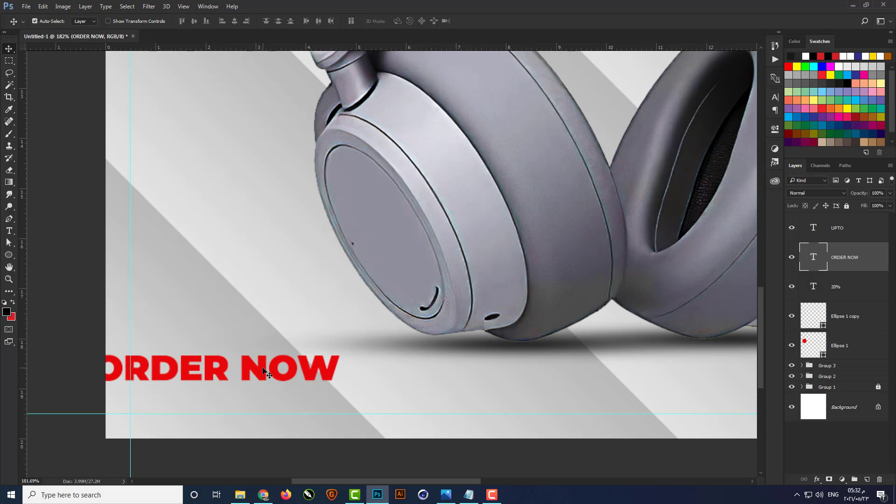
drag(263, 371, 365, 400)
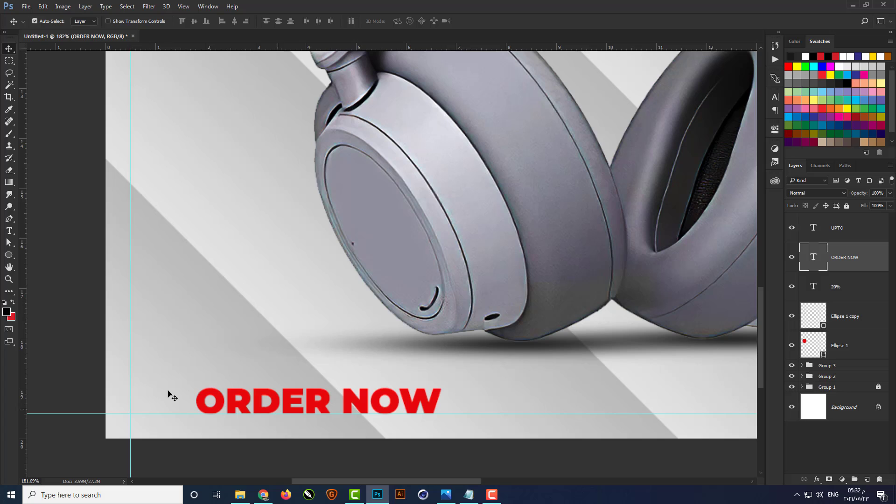
click(63, 346)
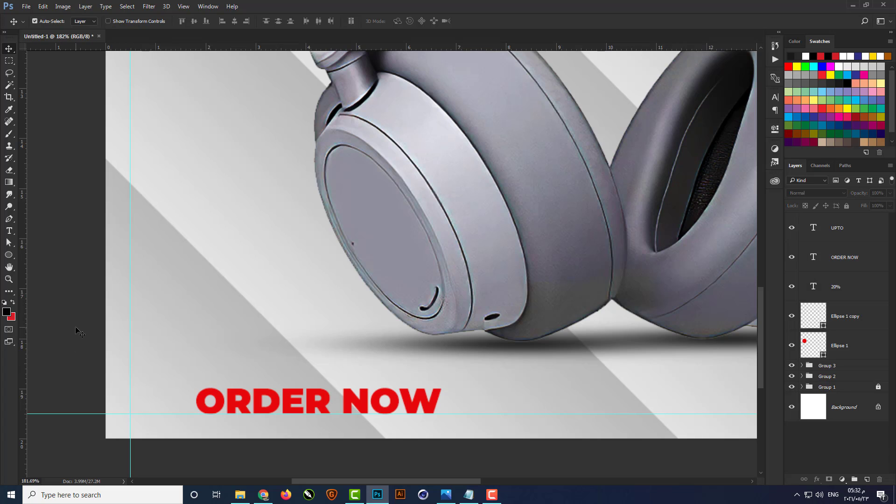
Draw a custom shape of an outlined tag in a rounded badge, about 44 px wide, left of ORDER NOW
click(8, 256)
click(45, 299)
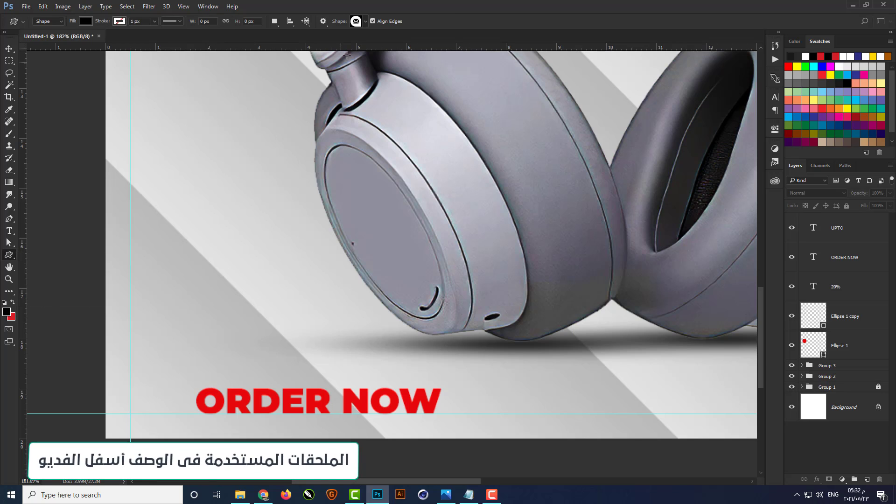
click(364, 21)
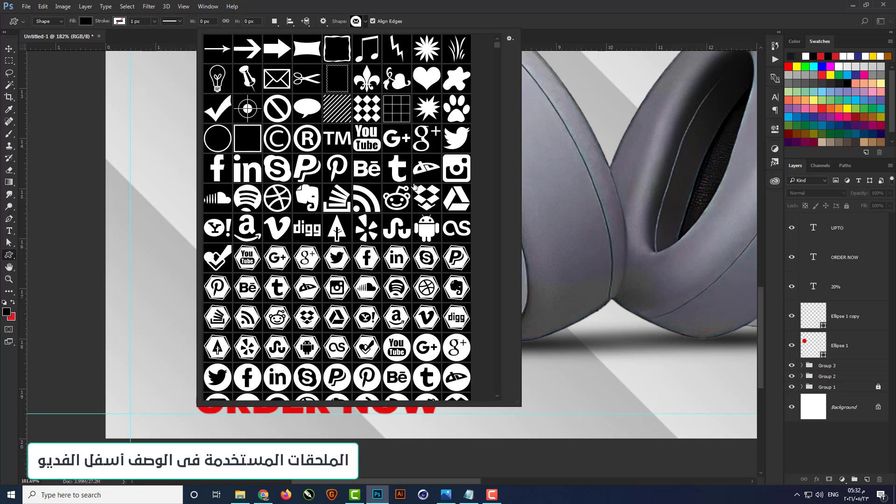
drag(498, 46, 511, 98)
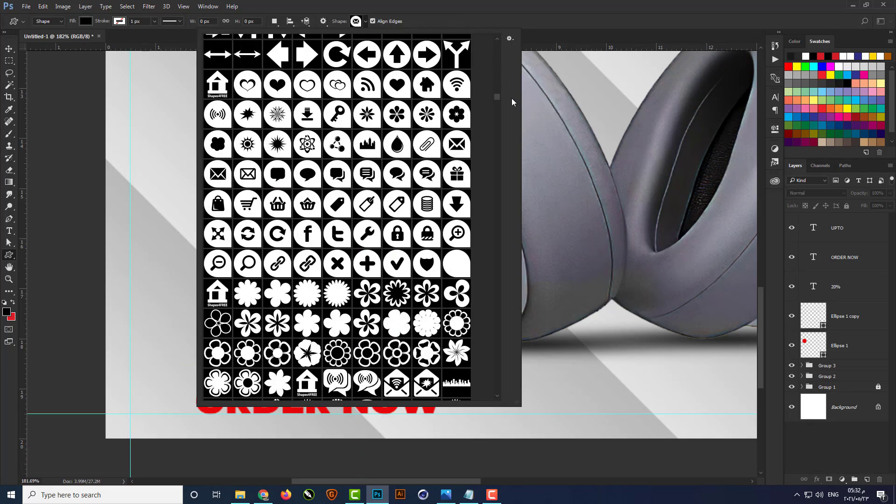
click(400, 205)
click(143, 409)
drag(144, 413, 184, 377)
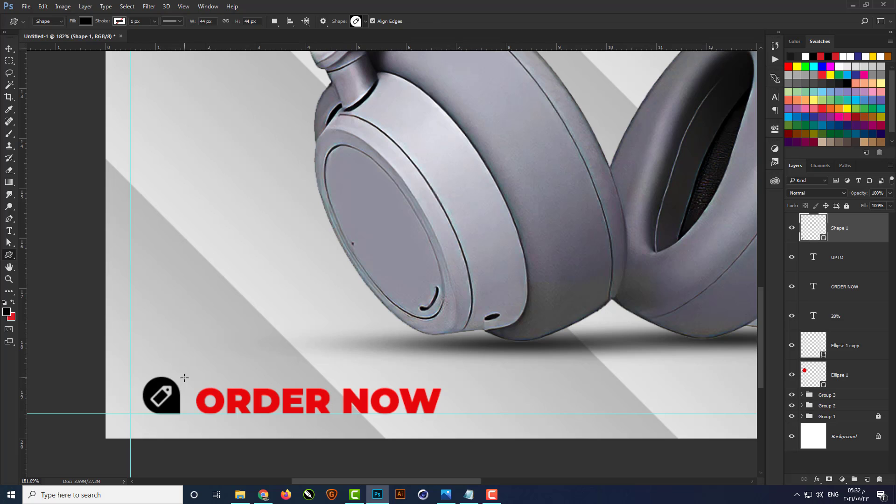
Align the tag icon with the left and lower guides and shift ORDER NOW about 0.2 cm left towards it
key(v)
scroll(166, 413, up, 2)
drag(179, 412, 161, 413)
drag(226, 406, 210, 406)
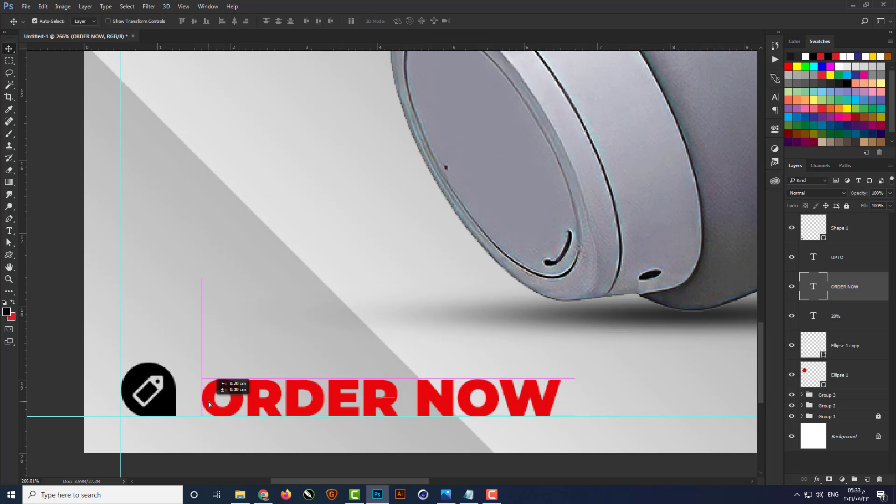
scroll(210, 406, down, 3)
scroll(179, 475, down, 1)
Recolour the tag icon with the dark grey sampled from the Headphones banner
click(822, 236)
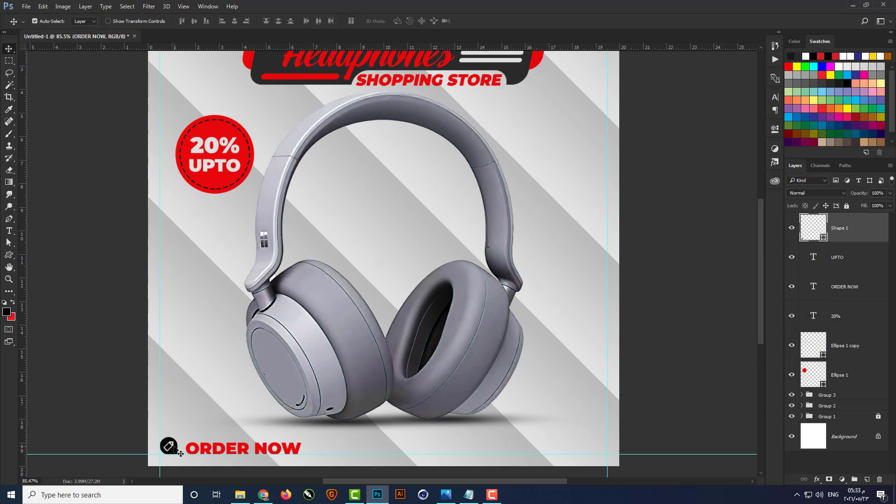
double_click(824, 238)
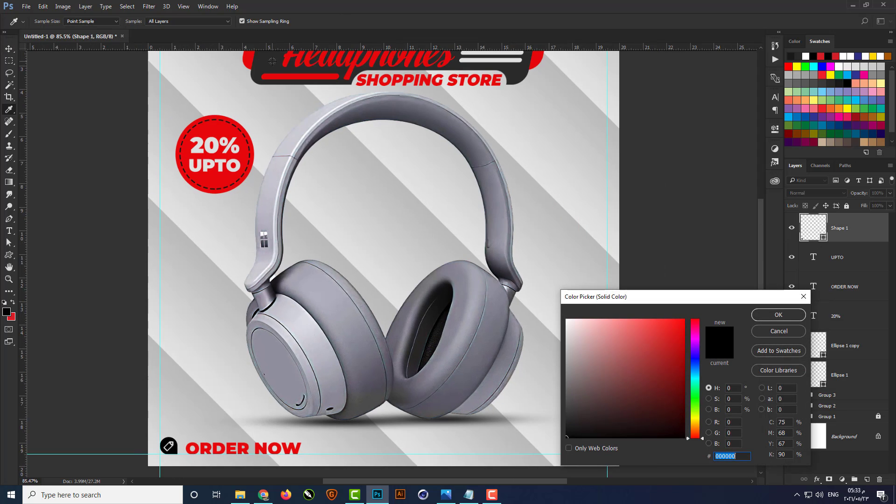
click(776, 315)
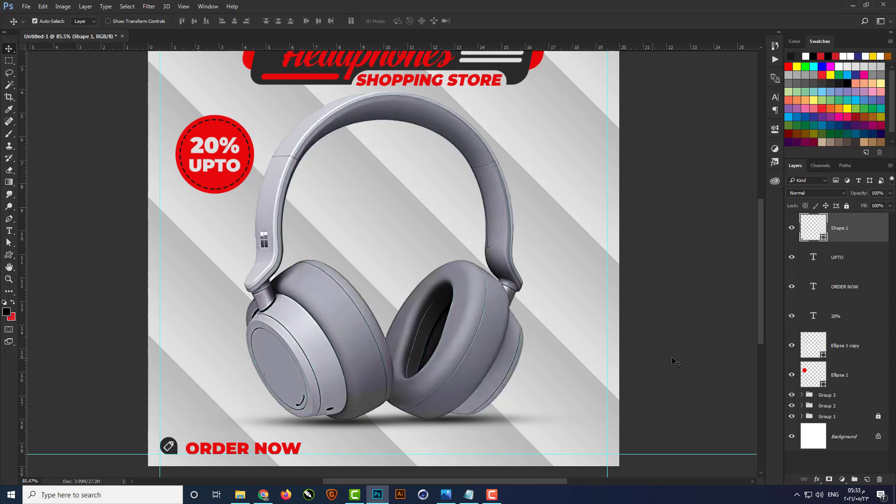
click(655, 378)
Duplicate the ORDER NOW text towards the poster's lower-right corner and replace the copy's wording with the contact phone number
click(297, 450)
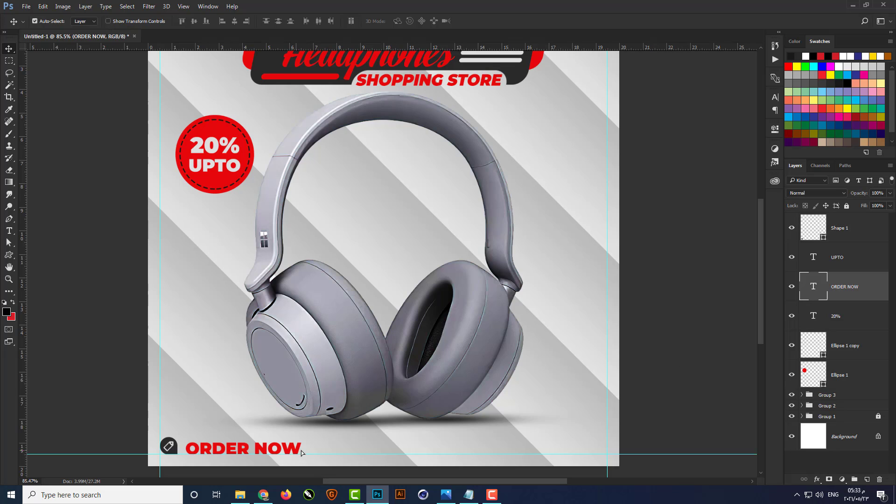
drag(301, 452, 526, 451)
double_click(519, 447)
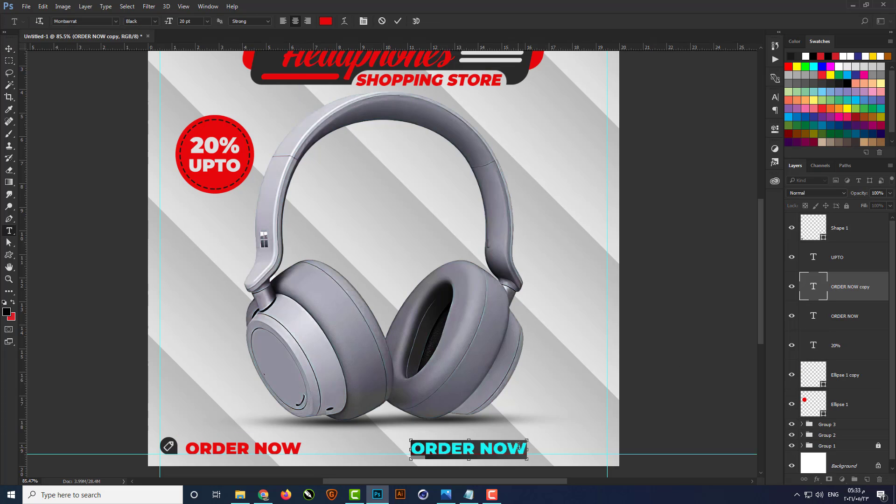
text(+0)
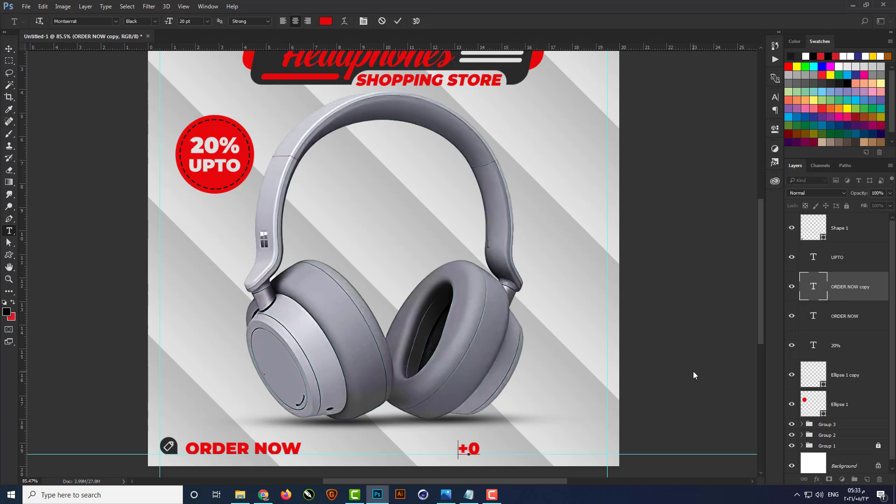
text(12 345)
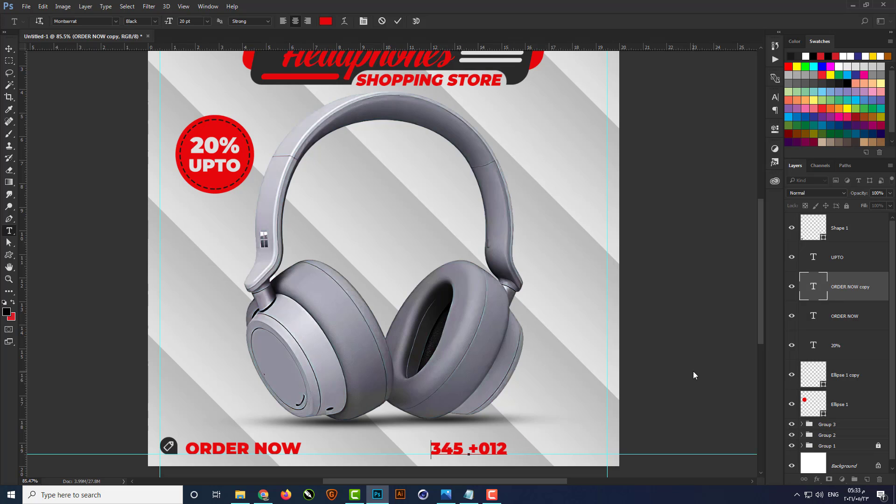
text( 6789)
key(ctrl+Return)
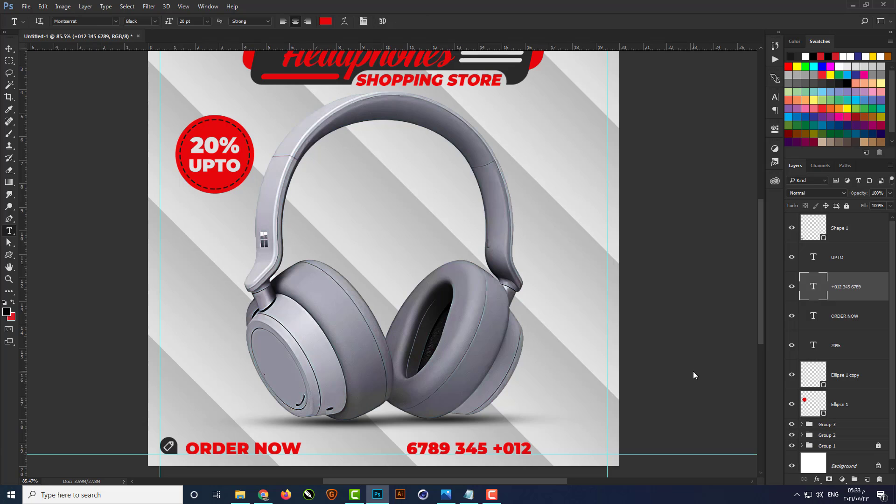
Set the phone number text's paragraph direction to left-to-right
click(773, 99)
click(711, 94)
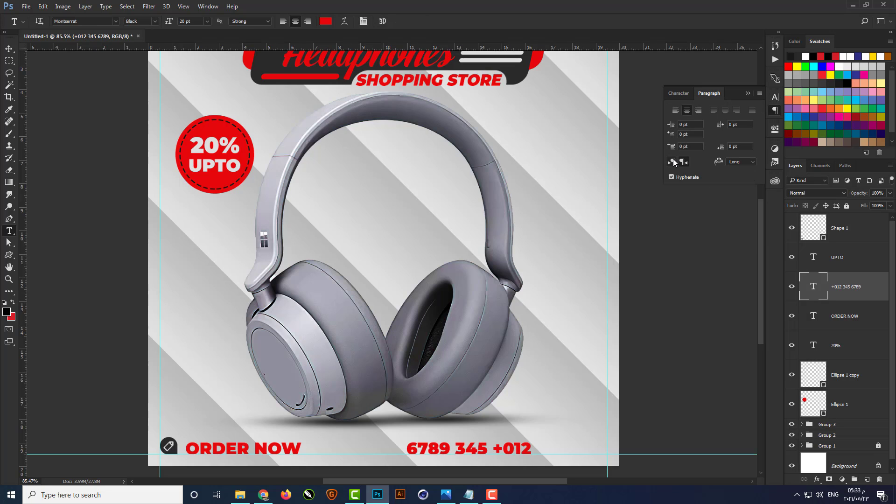
click(674, 162)
click(749, 94)
Move the phone number text to the lower-right corner, with its right edge against the right guide and level with ORDER NOW
key(v)
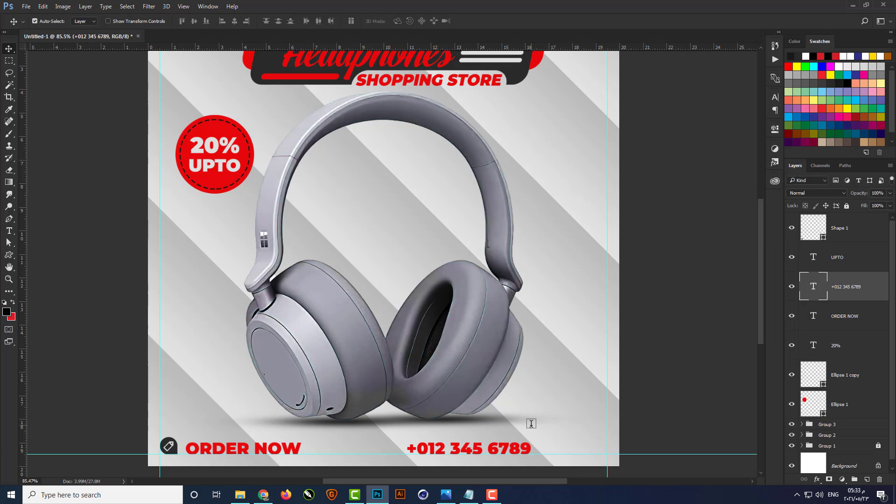
scroll(529, 464, up, 3)
scroll(528, 465, up, 1)
drag(534, 444, 654, 443)
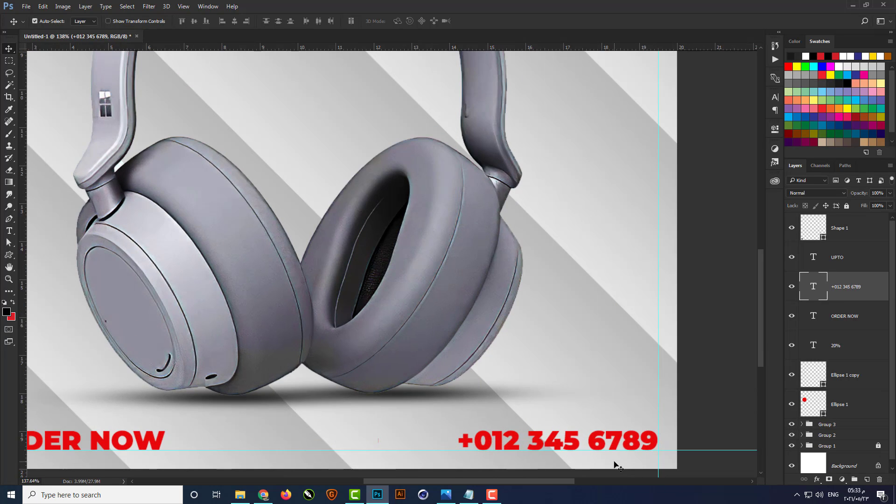
scroll(658, 448, down, 2)
click(703, 345)
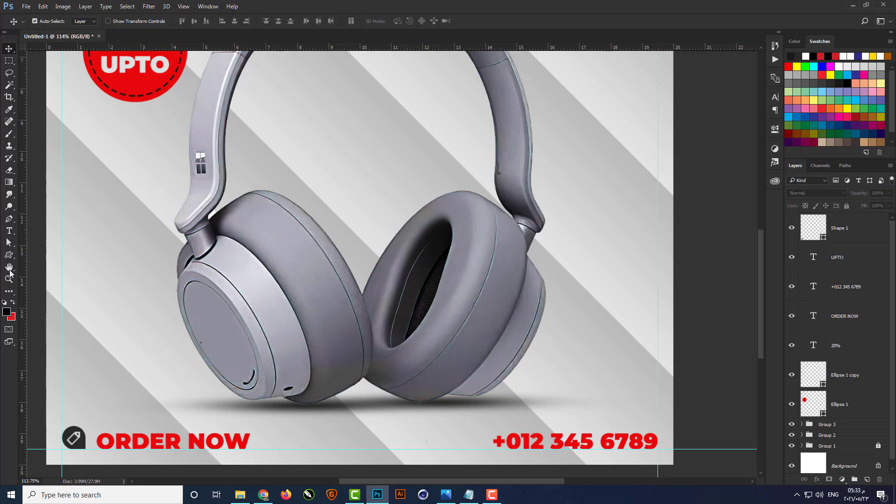
Draw a custom shape of chat bubbles in a rounded badge just left of the phone number, matching the tag icon's size
key(u)
click(365, 21)
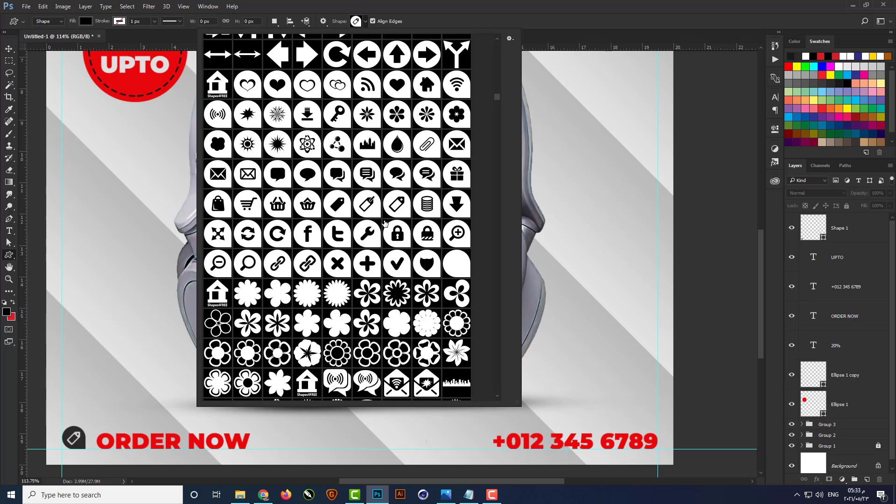
click(426, 174)
drag(257, 448, 480, 438)
key(v)
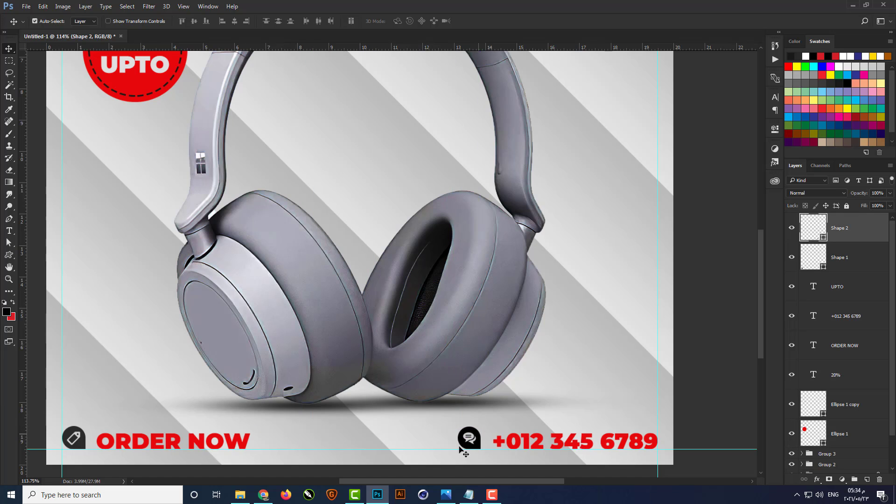
Recolour the chat bubble icon with the dark grey sampled from the tag icon
scroll(218, 458, up, 2)
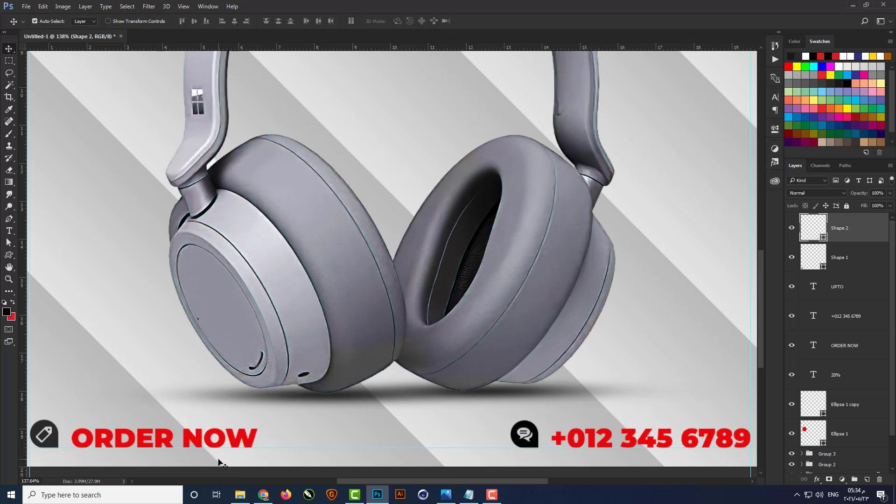
double_click(823, 237)
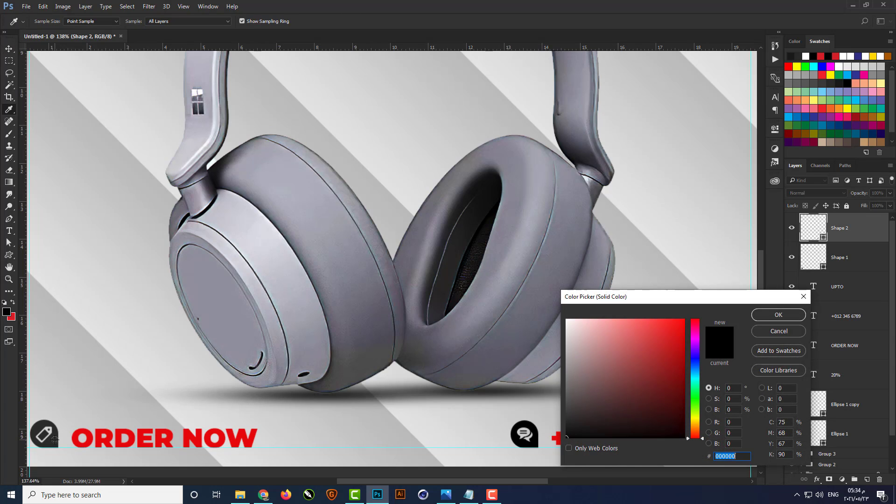
click(778, 315)
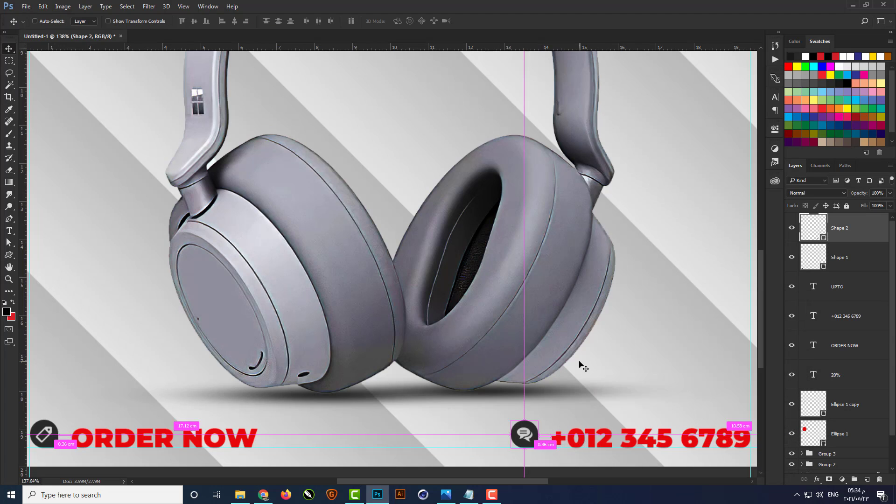
key(ctrl+0)
click(637, 392)
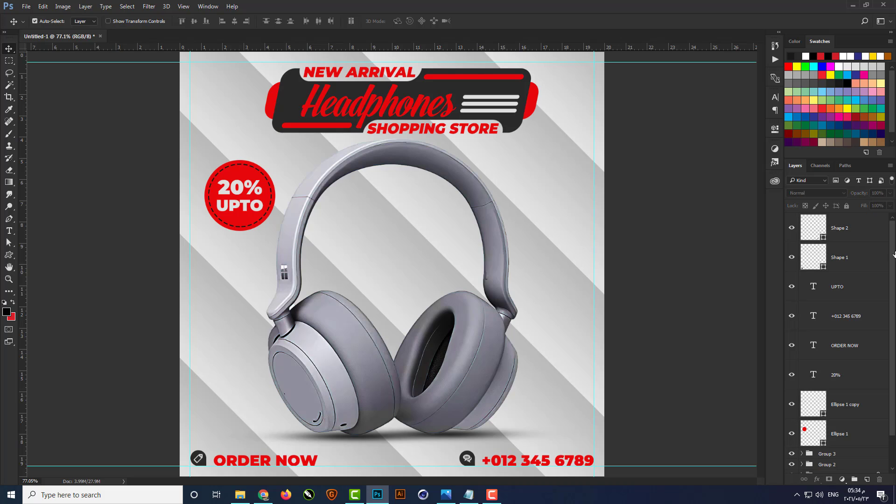
Group all layers from Shape 2 down to Ellipse 1 into one layer group
click(850, 227)
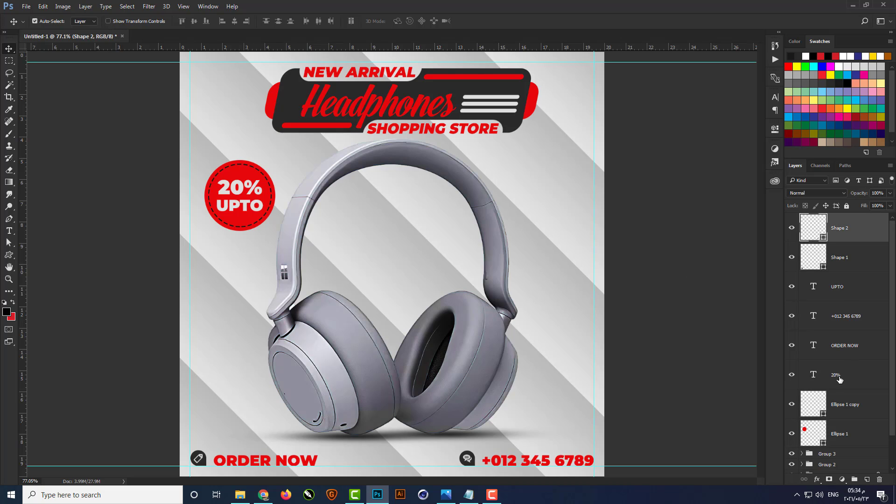
key(Delete)
key(ctrl+alt+a)
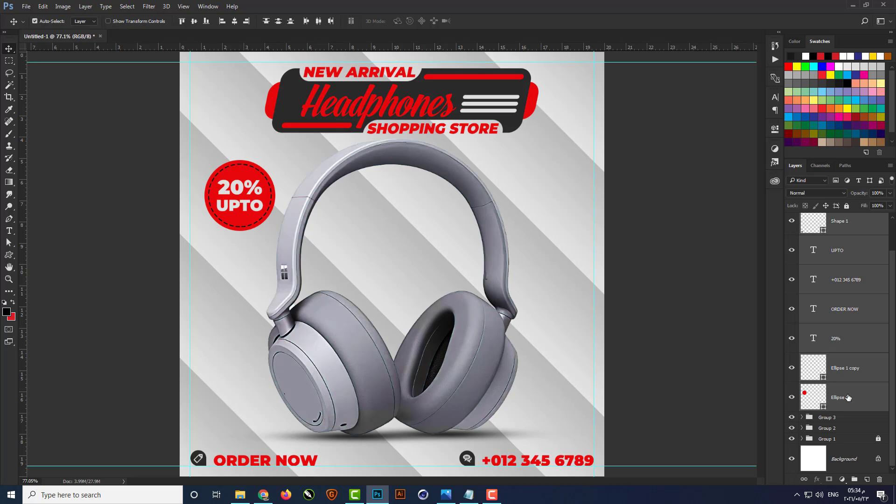
key(ctrl+g)
ctrl+click(637, 277)
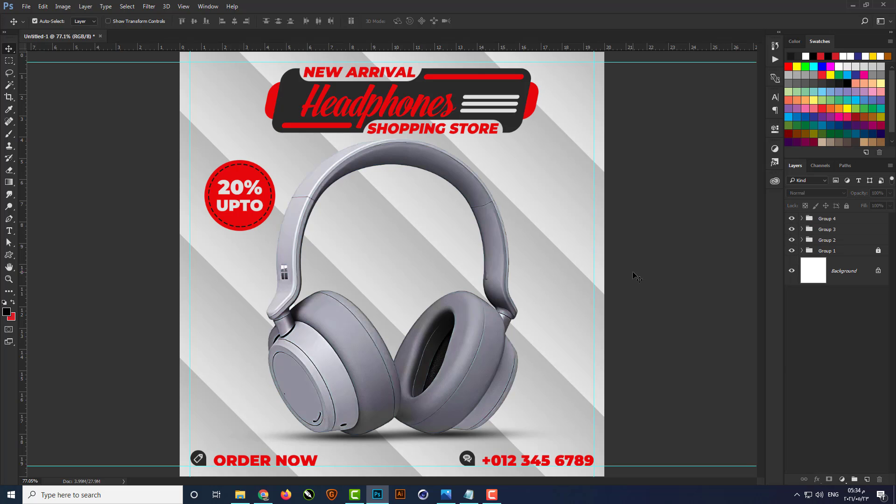
Draw a narrow black downward-pointing triangle about 20 px wide and 84 px high with the Pen tool, and place it above the right ear cup
click(9, 219)
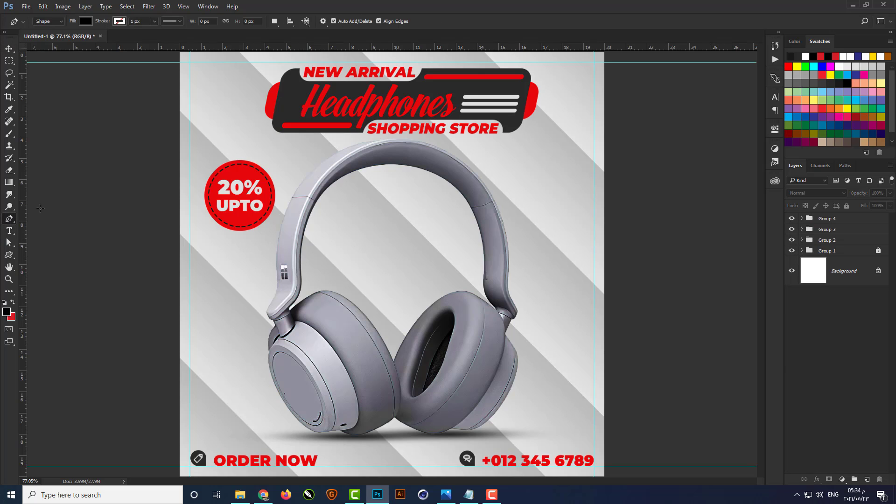
scroll(531, 251, up, 5)
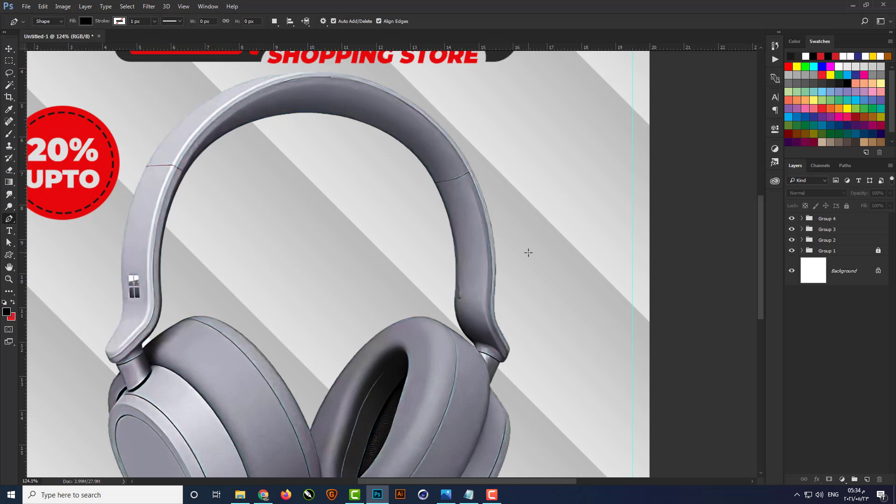
scroll(531, 256, up, 3)
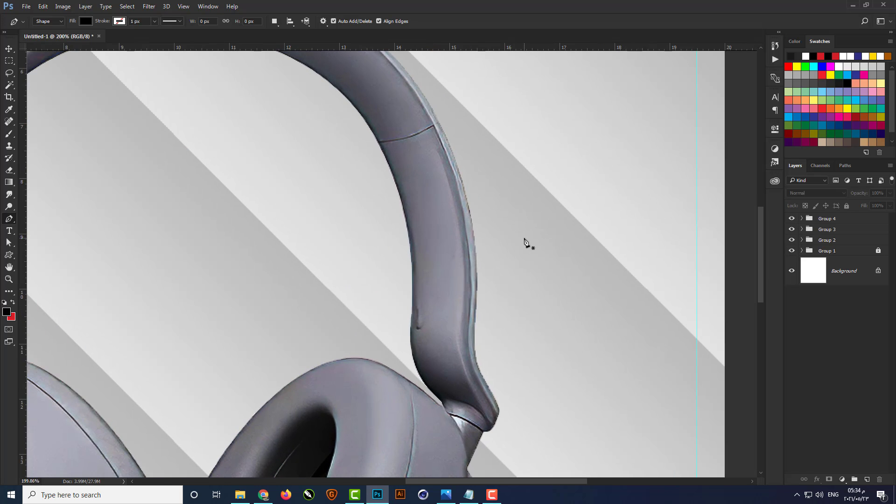
click(524, 238)
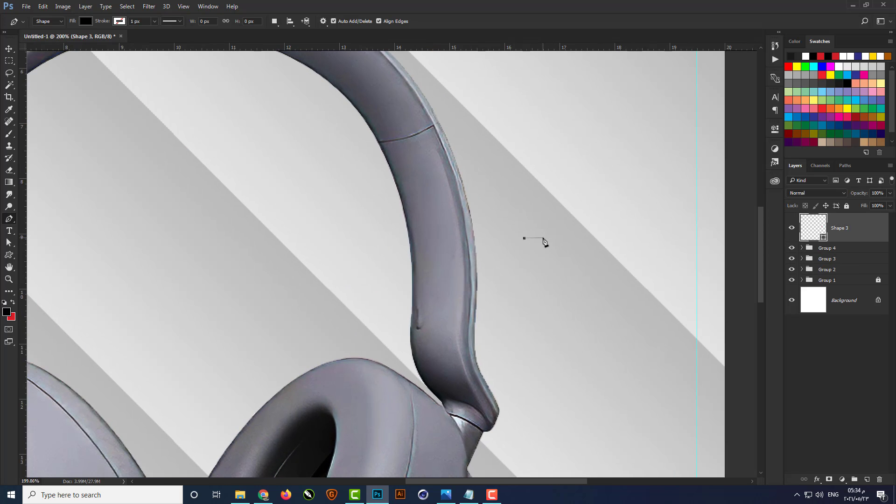
click(543, 238)
click(536, 317)
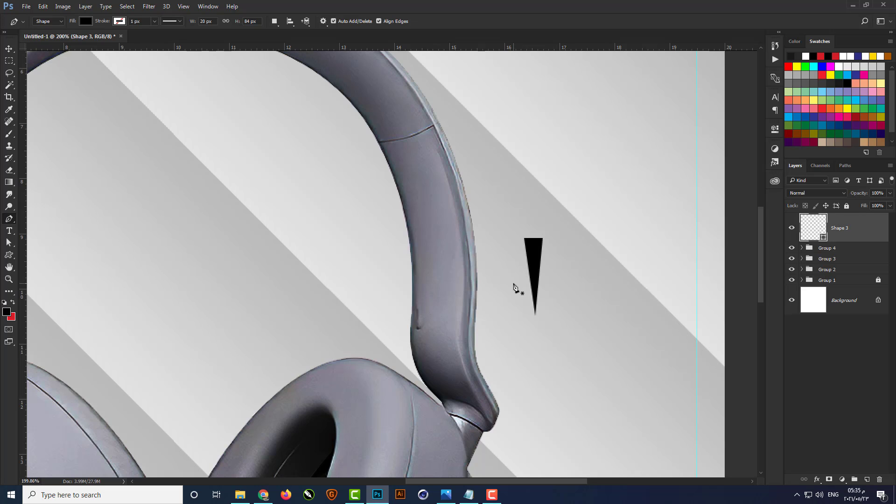
key(v)
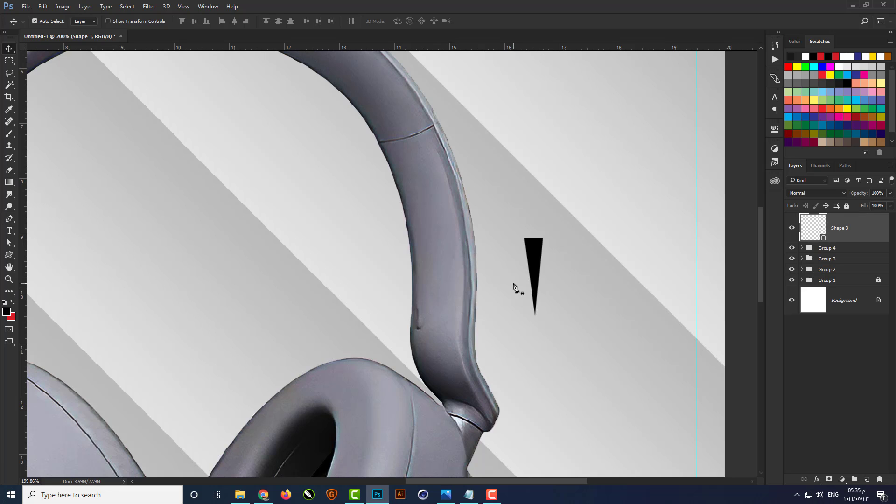
drag(537, 256, 348, 276)
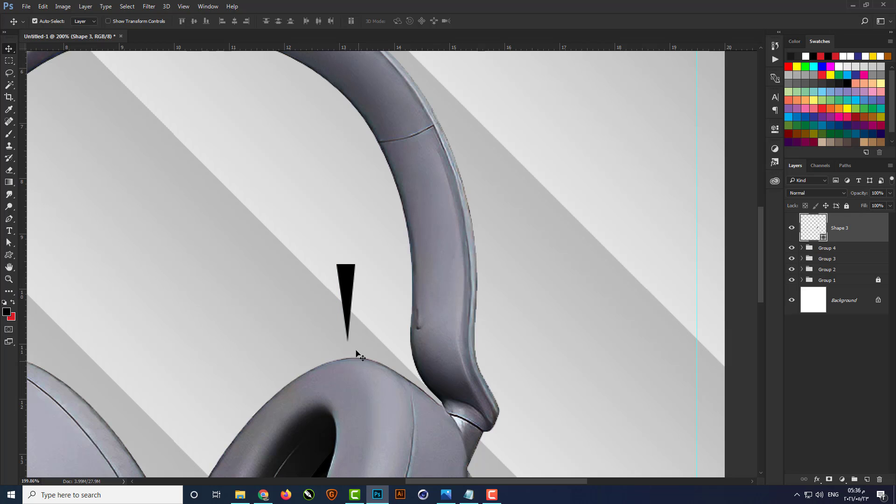
Duplicate the triangle just to its right, then shrink the copy and tilt it clockwise so its tip converges with the original's
scroll(268, 334, up, 3)
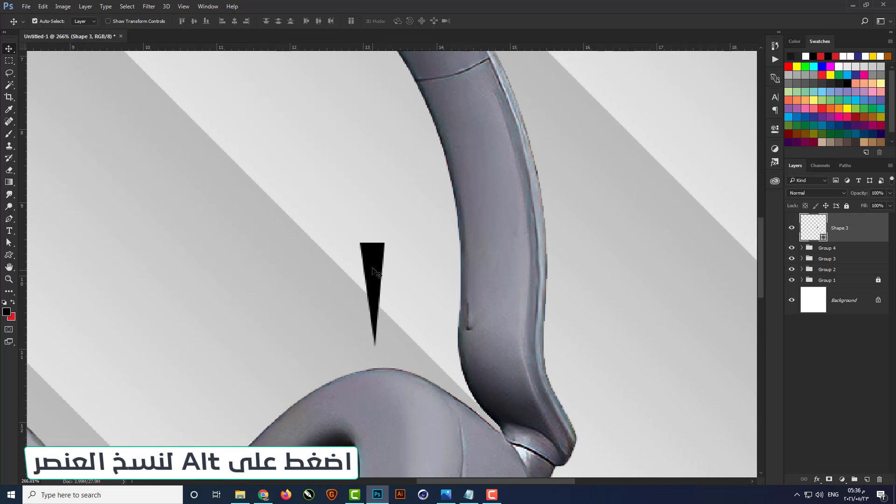
drag(375, 271, 402, 271)
key(ctrl+t)
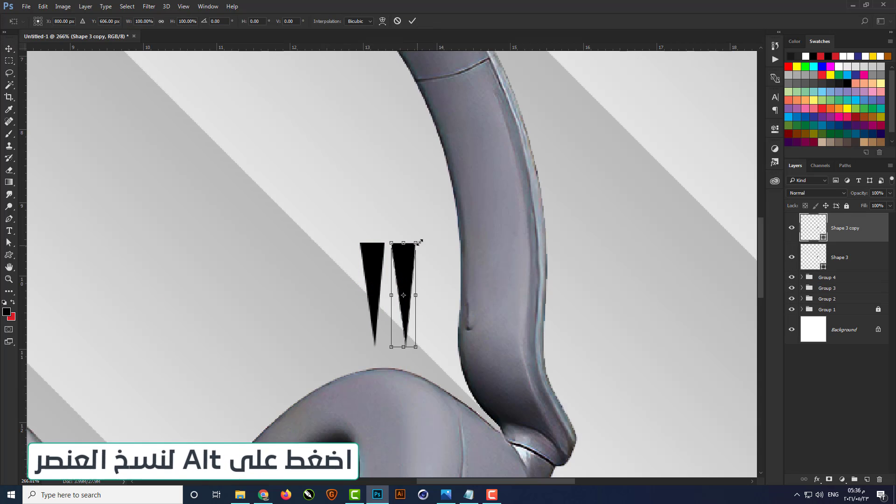
drag(422, 239, 417, 272)
key(Return)
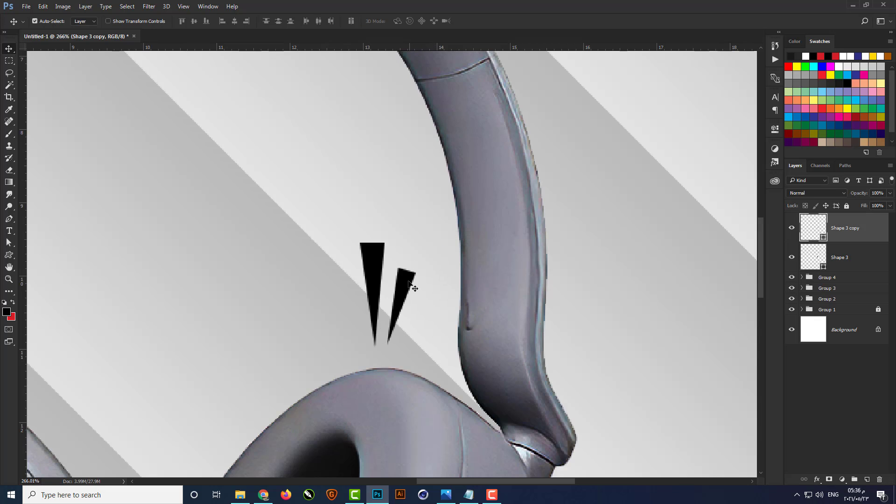
Copy the small tilted triangle to the other side of the tall one and flip it horizontally
drag(409, 288, 355, 286)
key(ctrl+t)
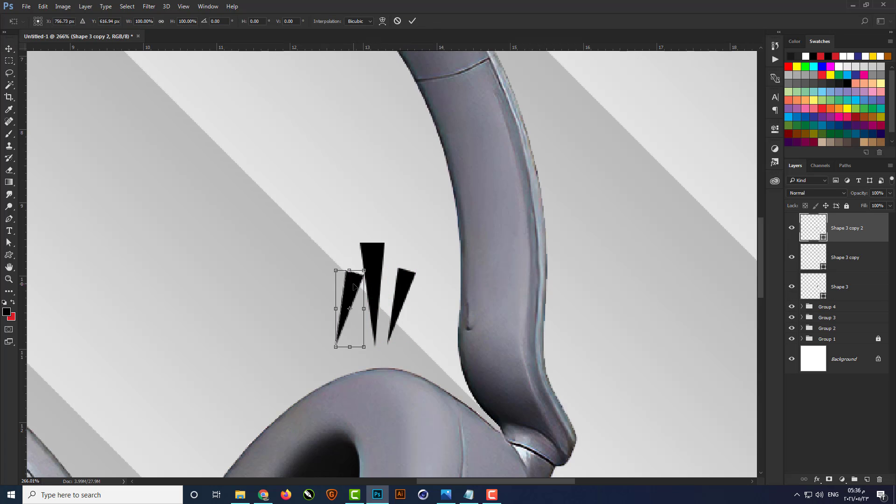
right_click(355, 286)
click(385, 425)
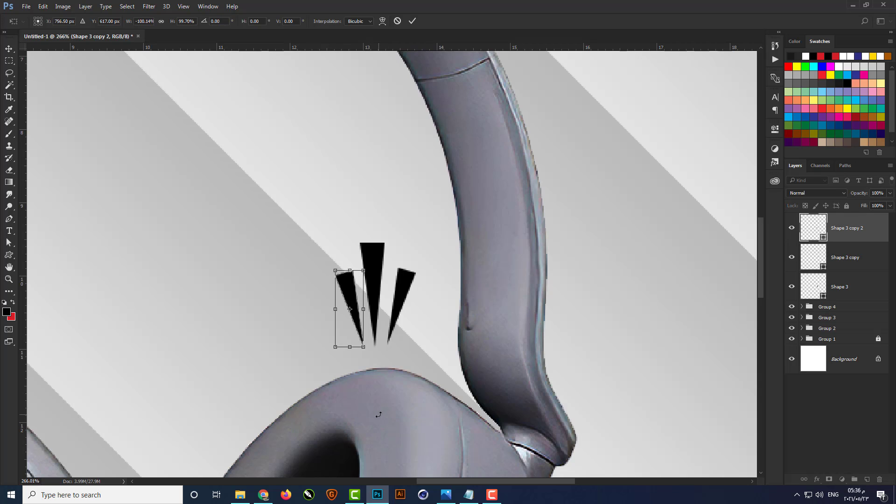
key(Return)
Recolour the tall middle triangle with the red sampled from the 20% UPTO badge
scroll(516, 310, down, 3)
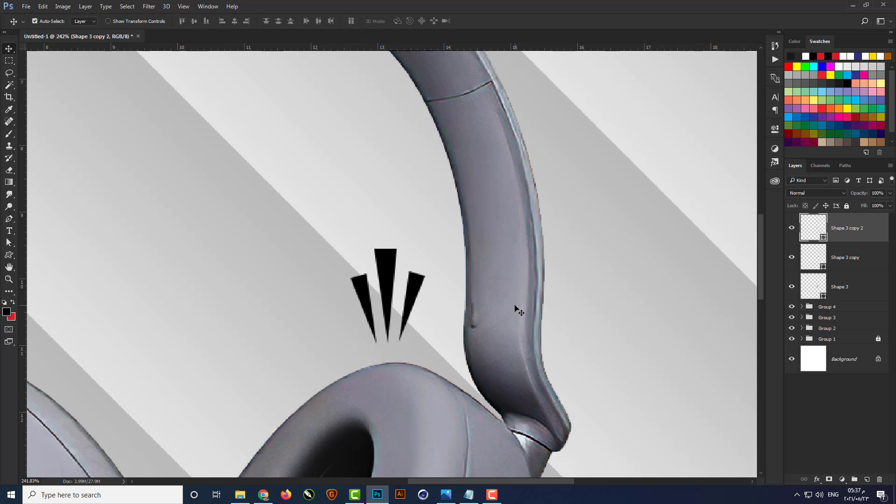
scroll(518, 312, down, 2)
key(alt+bracketleft)
key(alt+bracketleft)
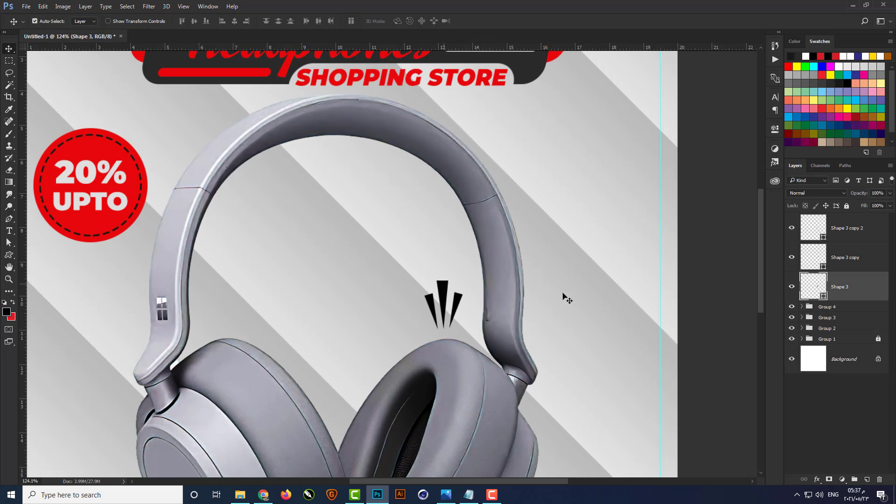
double_click(822, 296)
click(107, 146)
click(760, 312)
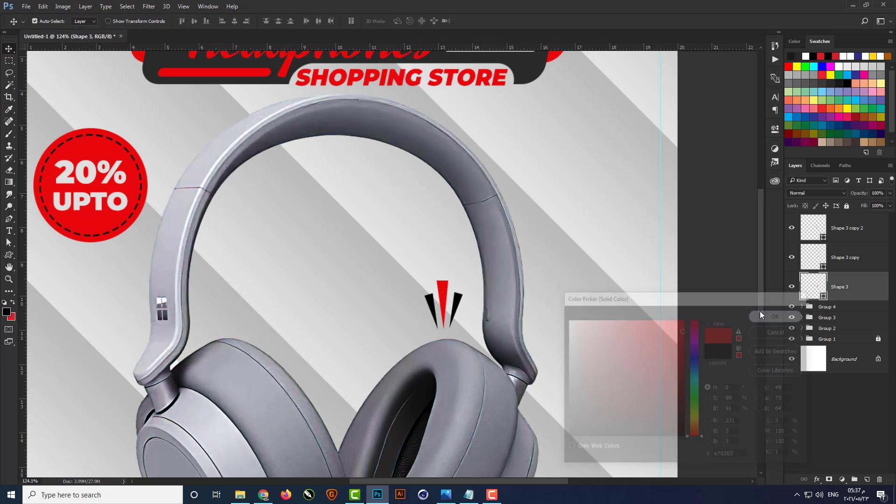
Scale all three triangles together to about 110% and rotate them about 7° clockwise above the right ear cup
shift+click(840, 231)
key(ctrl+t)
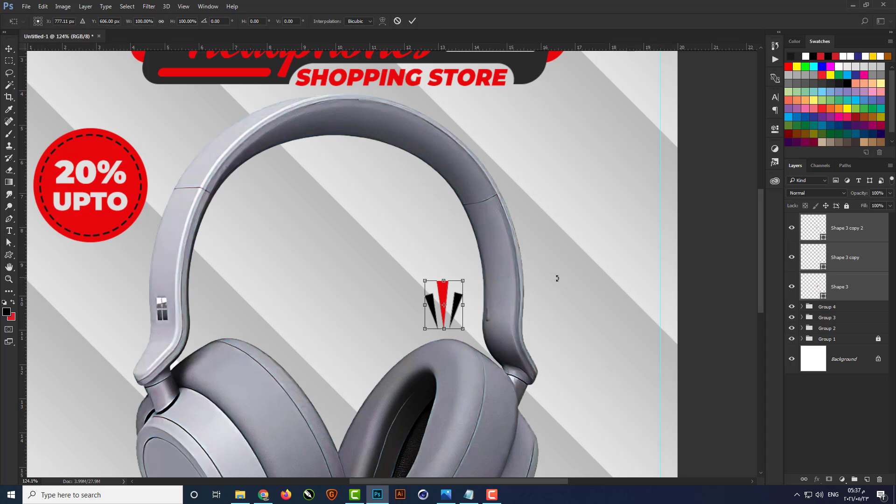
scroll(455, 325, up, 5)
drag(477, 230, 486, 234)
drag(435, 249, 449, 252)
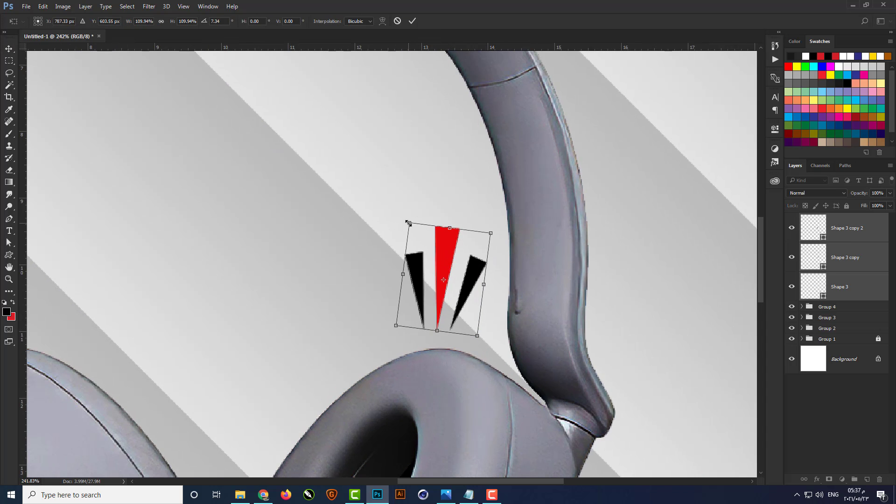
key(Return)
Shrink the three-triangle accent slightly towards its lower-right corner
key(ctrl+0)
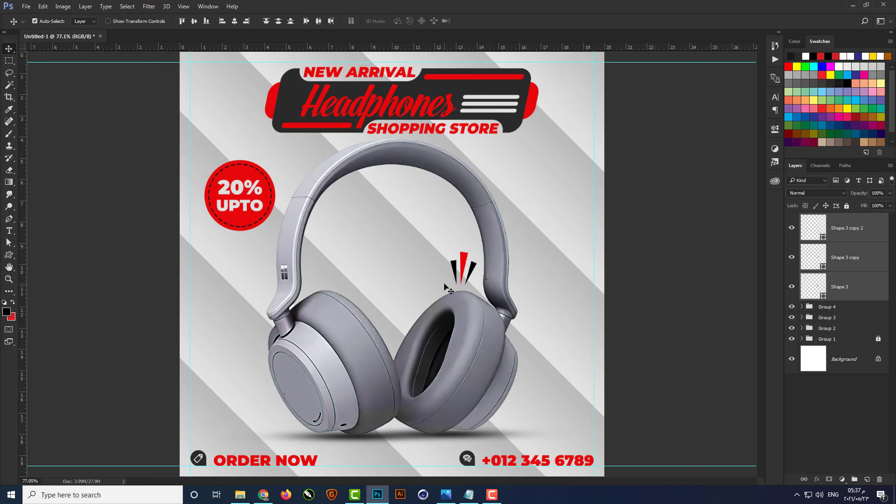
key(ctrl+t)
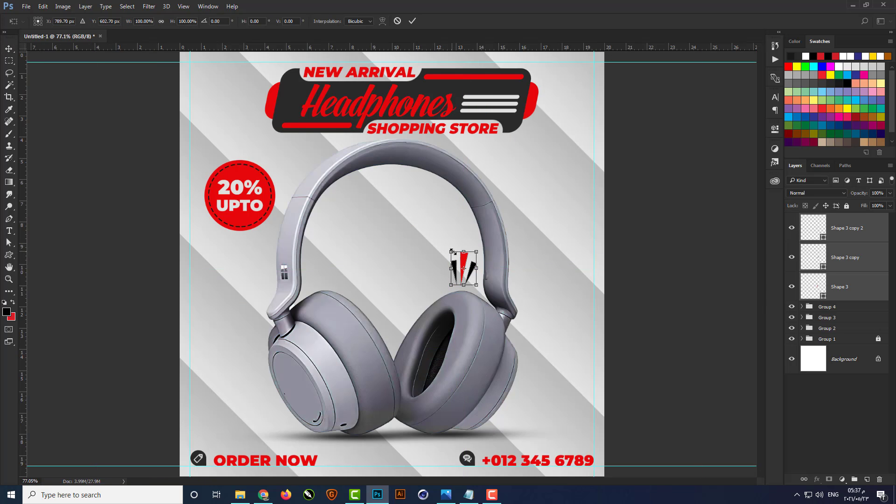
drag(451, 252, 455, 255)
key(Return)
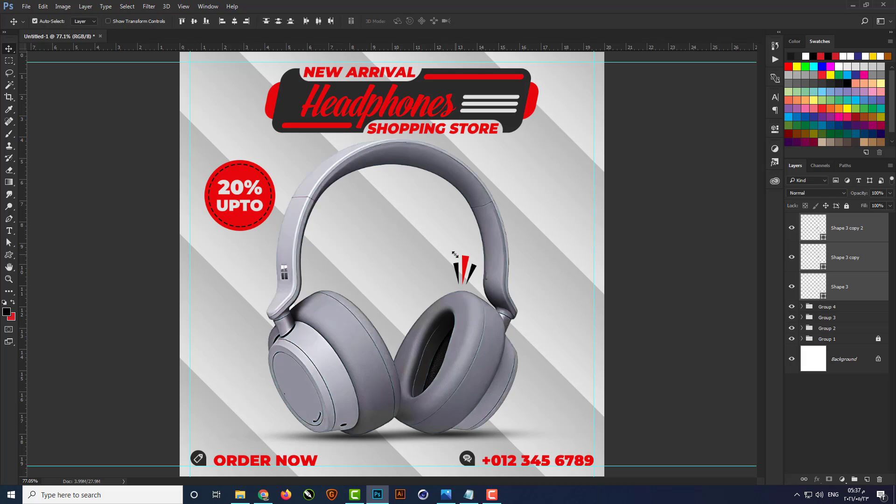
Duplicate the three-triangle accent, flip the copy horizontally, and place it above the left ear cup
key(ctrl)
drag(466, 265, 382, 262)
key(ctrl+t)
right_click(381, 262)
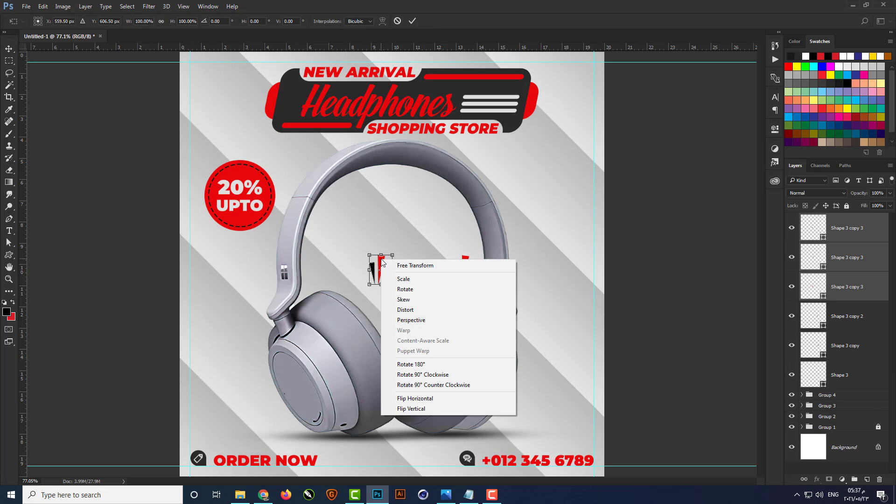
click(415, 398)
scroll(430, 269, up, 3)
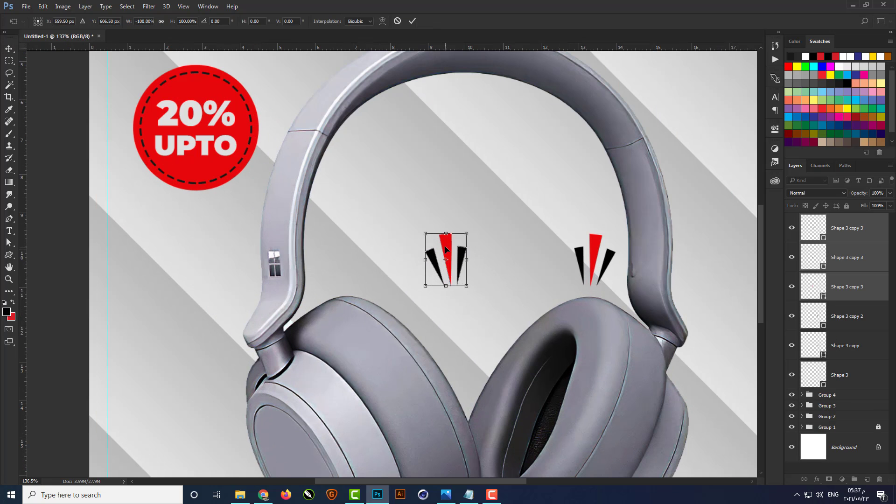
drag(446, 250, 344, 261)
key(Return)
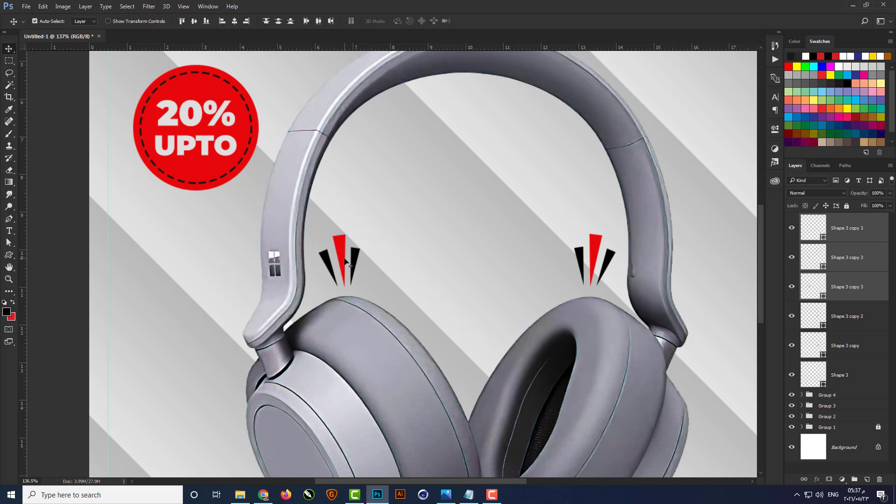
Nudge the original accent above the right ear cup 4 px down and 2 px right, and deselect its layers
click(862, 323)
shift+click(855, 375)
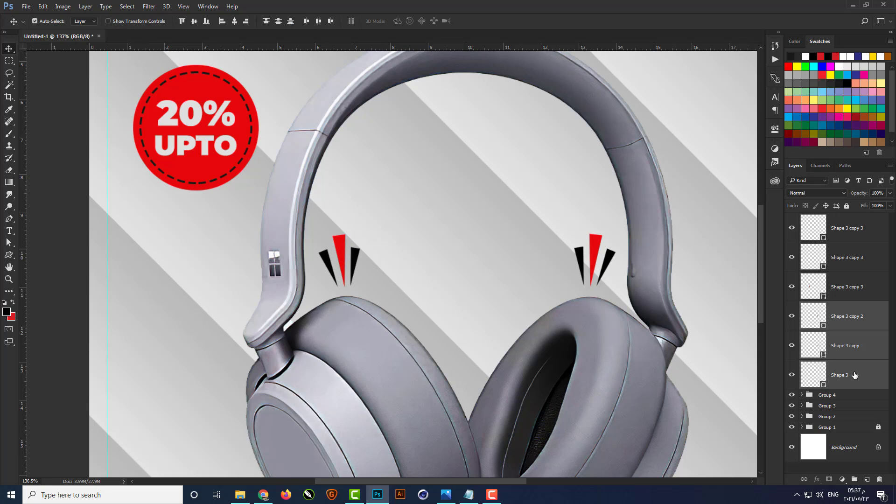
key(Down)
key(Down)
key(Down)
key(Down)
key(Right)
key(Right)
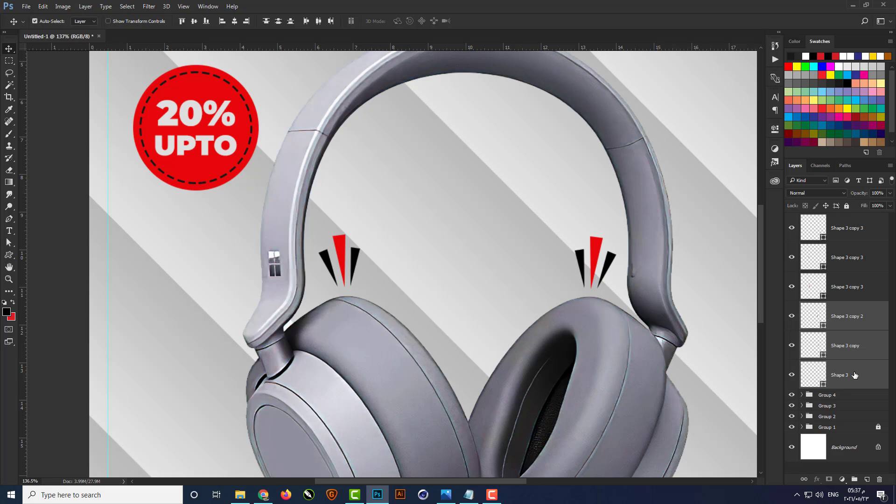
key(ctrl+0)
click(688, 327)
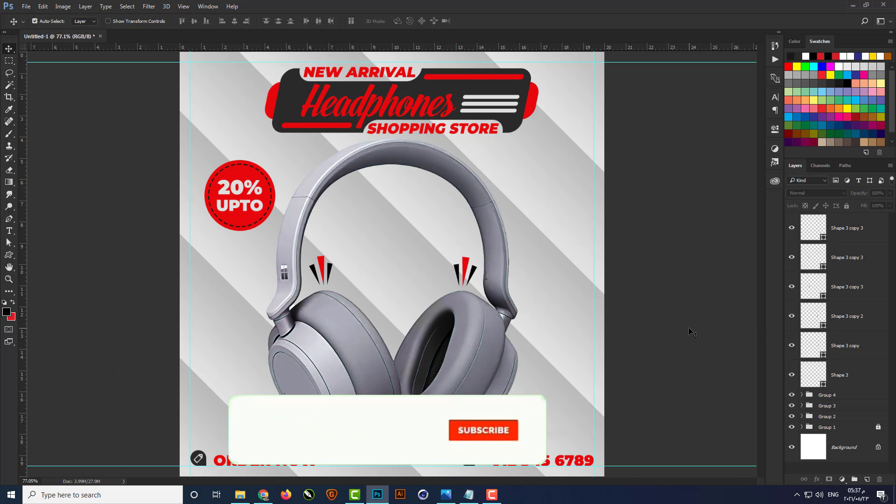
Group the six triangle shape layers into one layer group and deselect it
click(853, 243)
shift+click(841, 375)
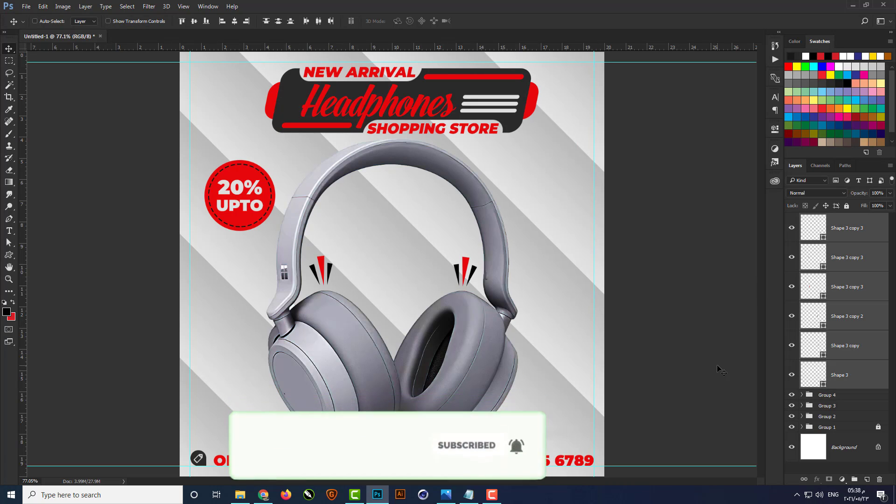
key(ctrl+g)
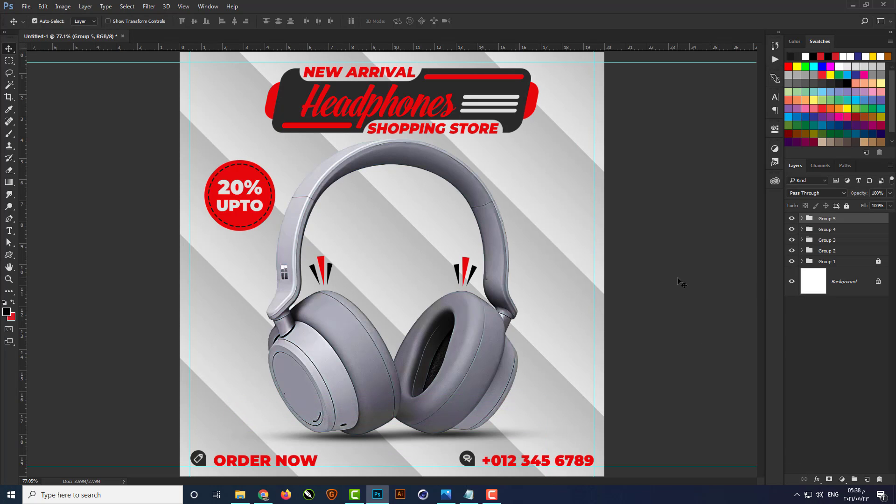
click(662, 285)
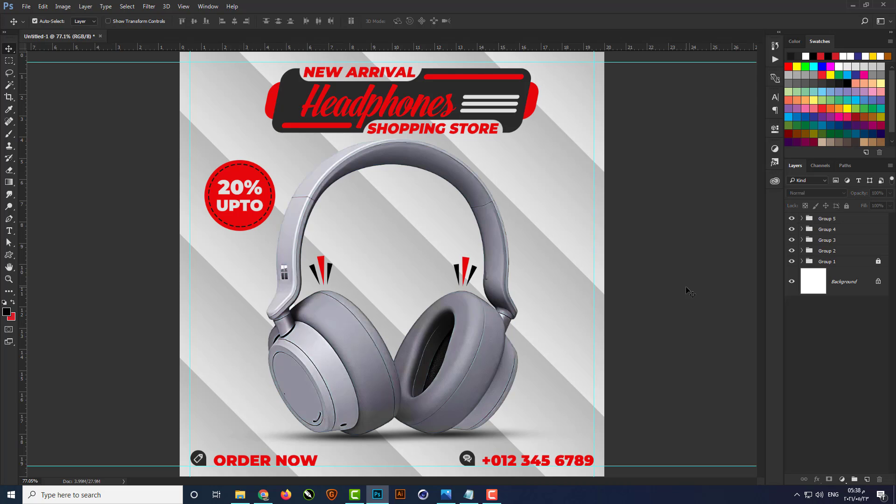
On a new top layer, stamp a black curved arrow right of the headband with the hand-drawn-arrow-30 brush at 172 px
click(868, 479)
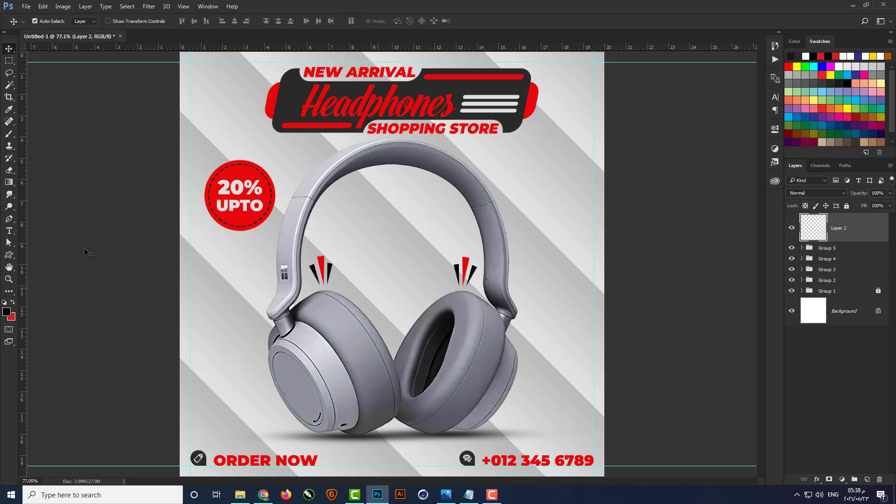
click(9, 134)
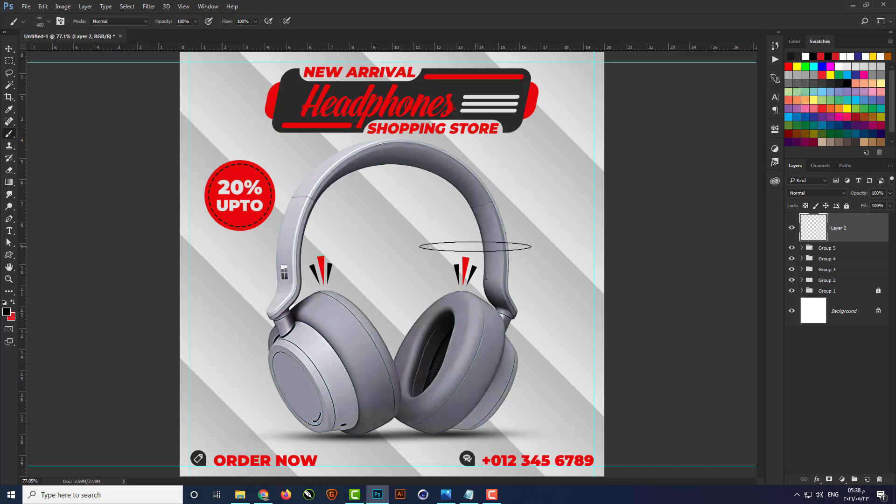
right_click(474, 243)
drag(741, 207, 749, 464)
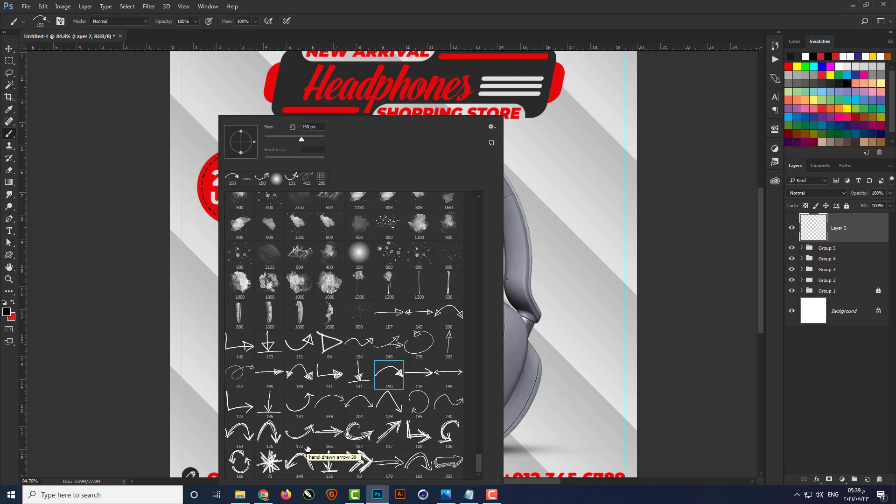
click(308, 448)
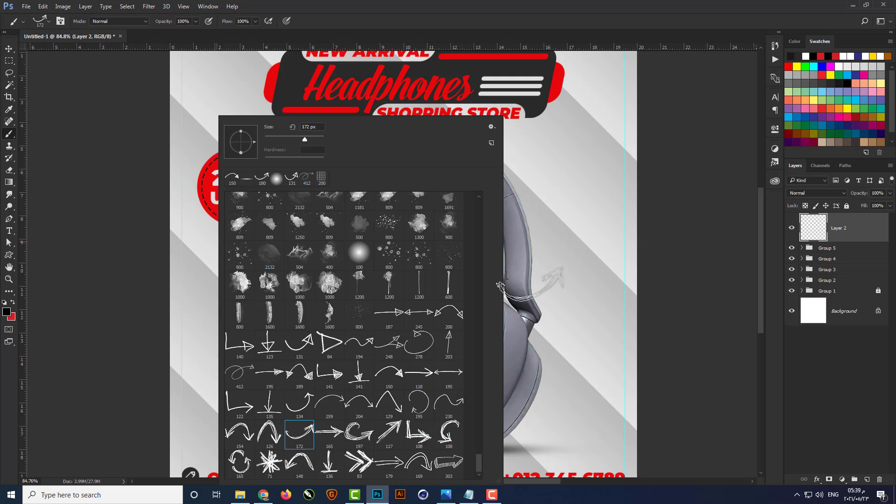
click(575, 201)
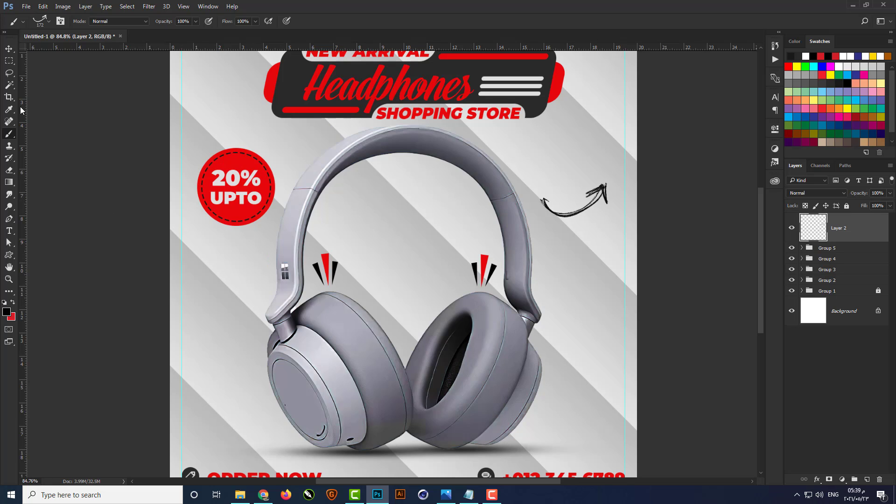
Select the left part of the arrow's tail with a rectangular marquee and delete it
click(9, 61)
drag(531, 177, 562, 240)
key(Delete)
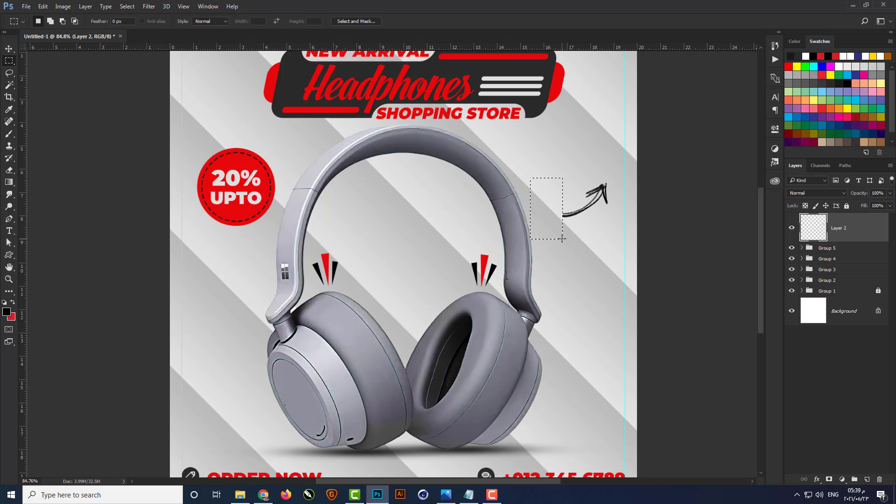
Move the hand-drawn arrow beneath the 20% UPTO badge and flip it horizontally
drag(585, 200, 222, 280)
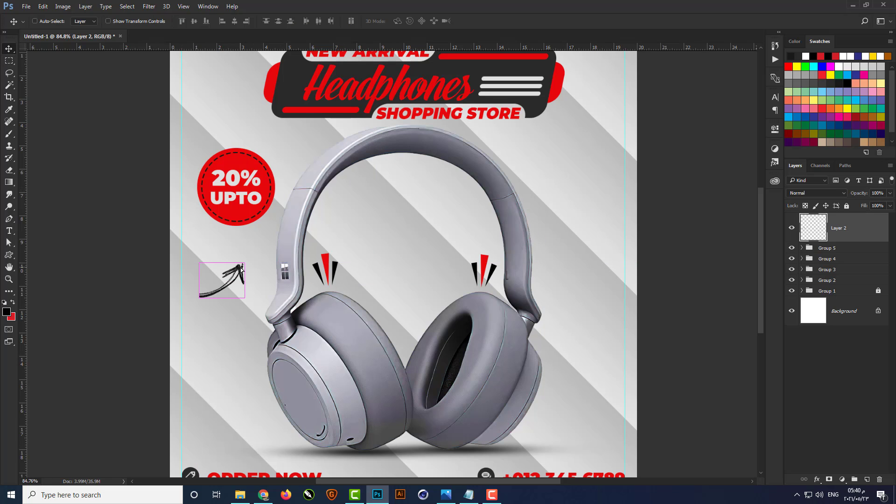
key(ctrl+t)
right_click(235, 270)
click(261, 424)
scroll(217, 258, up, 2)
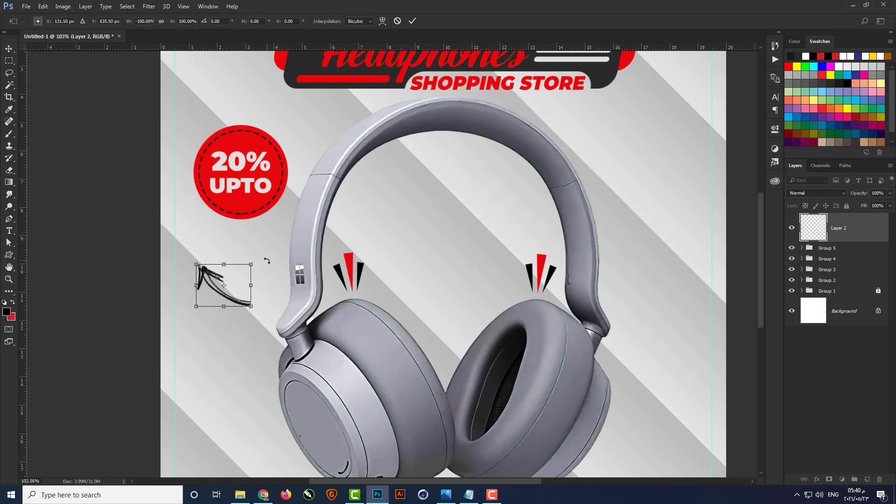
Rotate the arrow about 33° clockwise so it points at the badge, and enlarge it proportionally to about 121%
drag(267, 260, 290, 278)
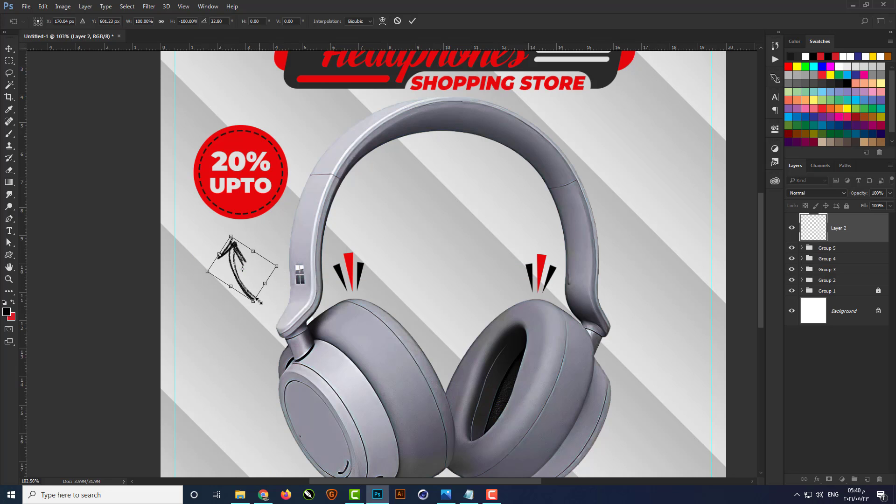
drag(254, 302, 271, 319)
drag(288, 274, 301, 273)
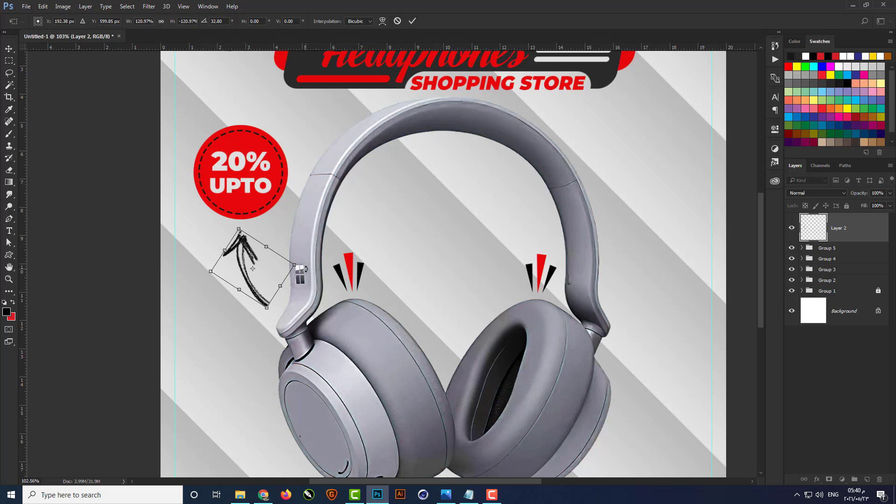
key(Return)
scroll(233, 280, down, 2)
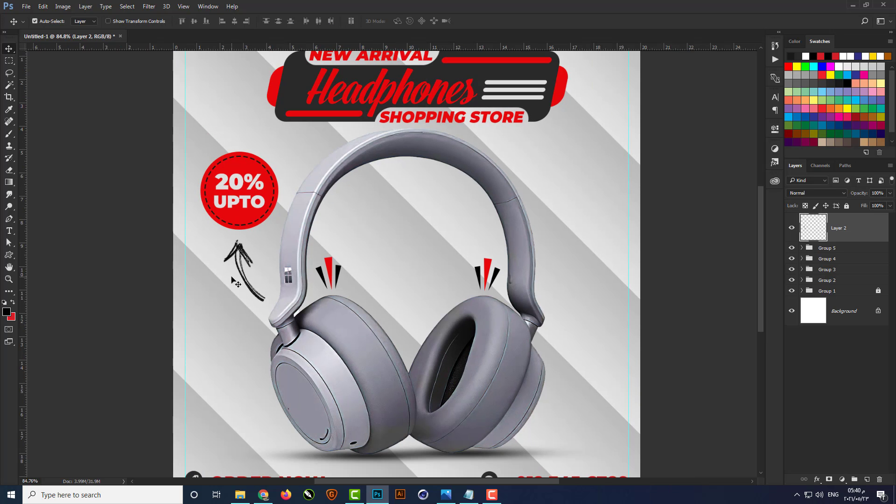
Nudge the arrow below the badge 7 px down and 3 px right
key(Down)
key(Down)
key(Down)
key(Down)
key(Down)
key(Down)
key(Down)
key(Right)
key(Right)
key(Right)
scroll(309, 234, down, 2)
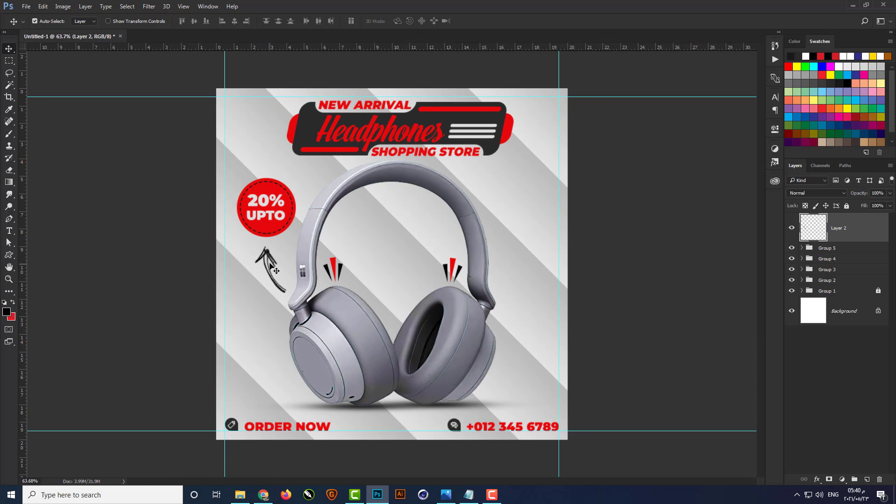
Duplicate the arrow layer, move the copy beside the right ear cup, and flip it horizontally and vertically
key(ctrl+j)
drag(290, 266, 535, 362)
key(ctrl+t)
right_click(518, 354)
click(547, 338)
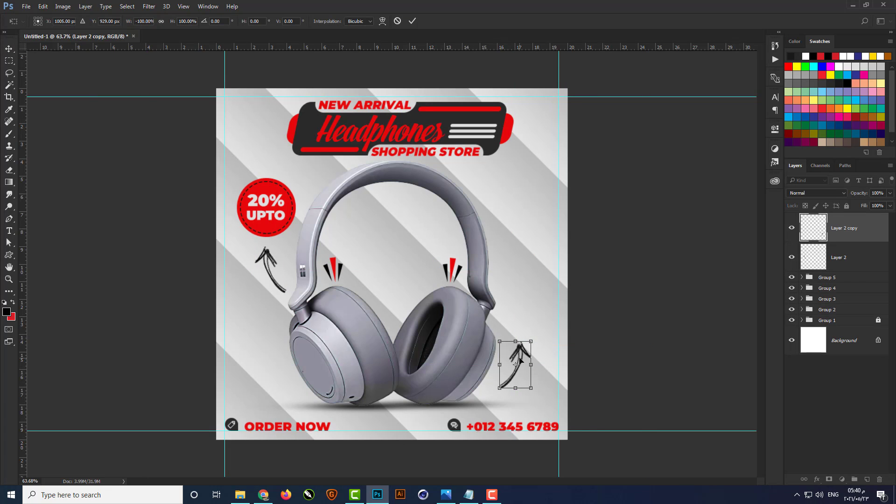
right_click(520, 354)
click(547, 348)
Move the copied arrow down above the phone number, scale it proportionally to about 82%, and deselect it
scroll(537, 357, up, 3)
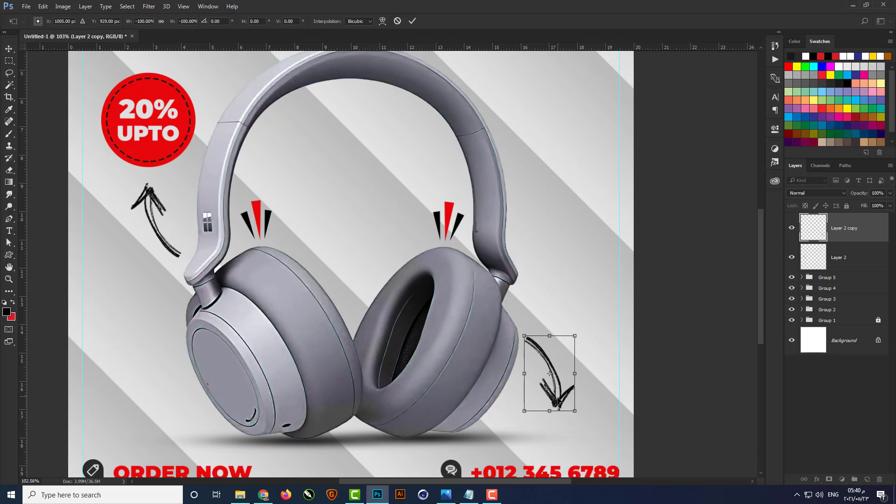
drag(560, 396, 559, 442)
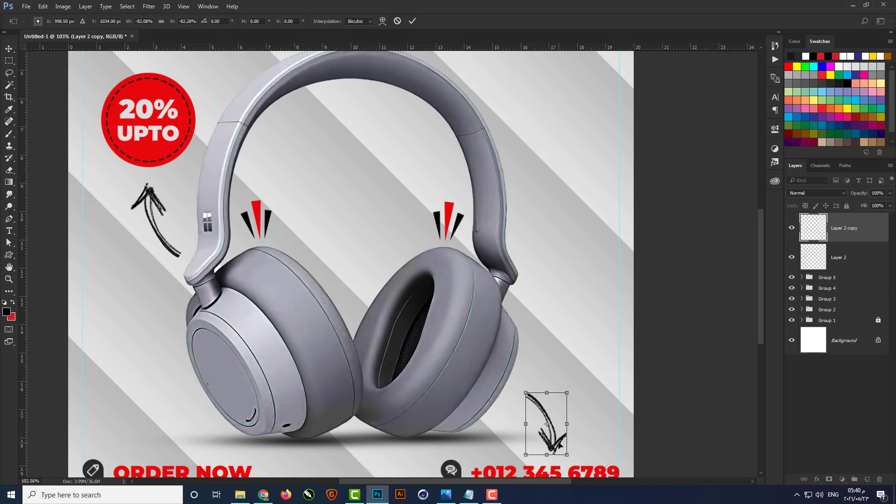
key(Return)
scroll(560, 445, down, 2)
click(644, 327)
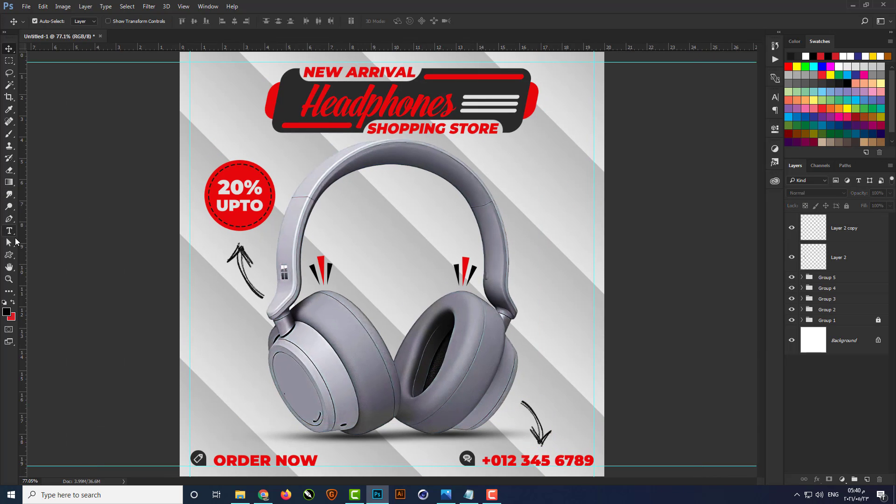
Draw a 15 × 15 px square in the empty area right of the headband and fill it with the lettering's red, e70303
right_click(9, 255)
click(35, 257)
scroll(597, 147, up, 10)
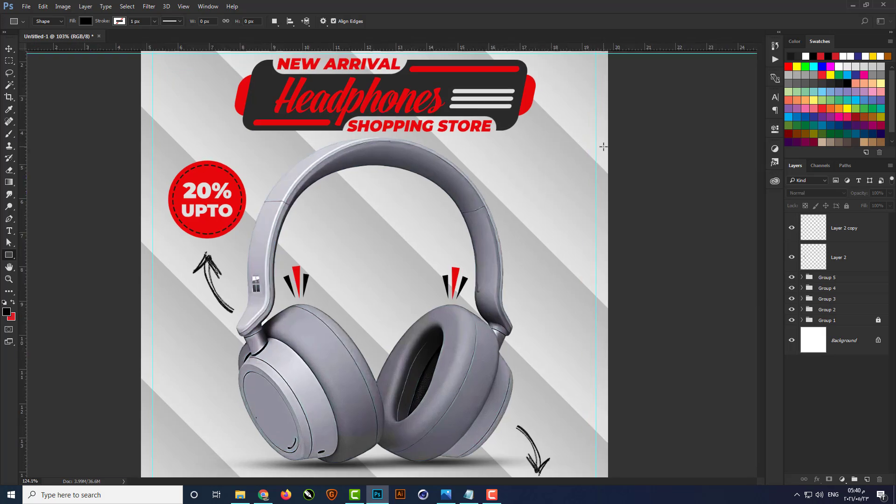
drag(576, 184, 560, 213)
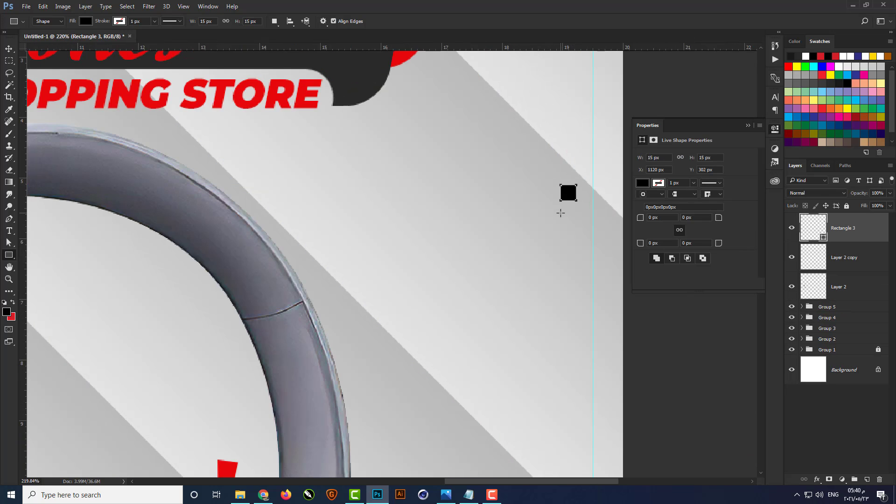
double_click(823, 238)
click(305, 98)
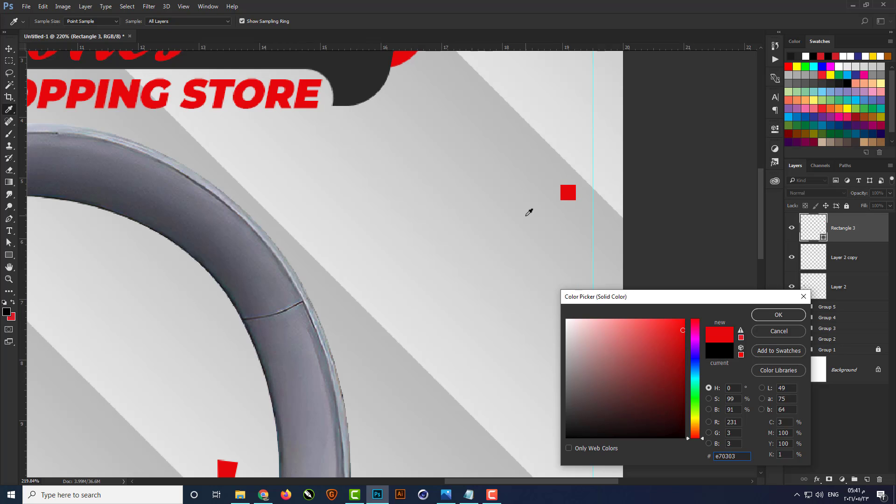
key(Return)
Copy the red square four times straight down at equal spacing and merge all five squares into one layer
key(v)
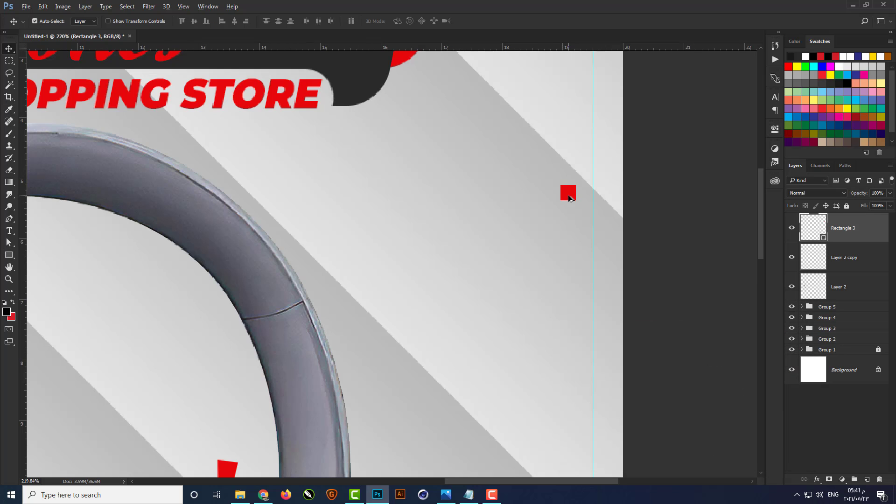
drag(569, 198, 570, 376)
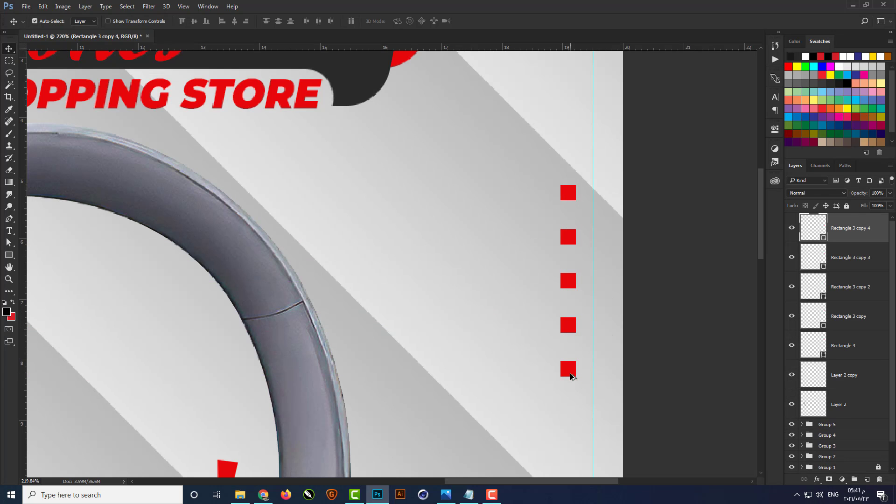
shift+click(846, 346)
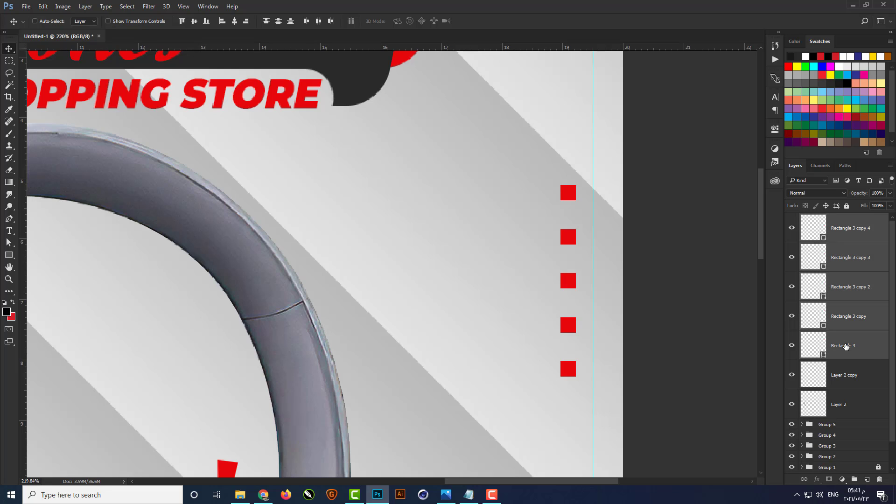
key(ctrl+e)
Place a copy of the square column to its left, staggered upward, and merge both columns into one layer
drag(567, 241, 529, 220)
scroll(537, 205, down, 6)
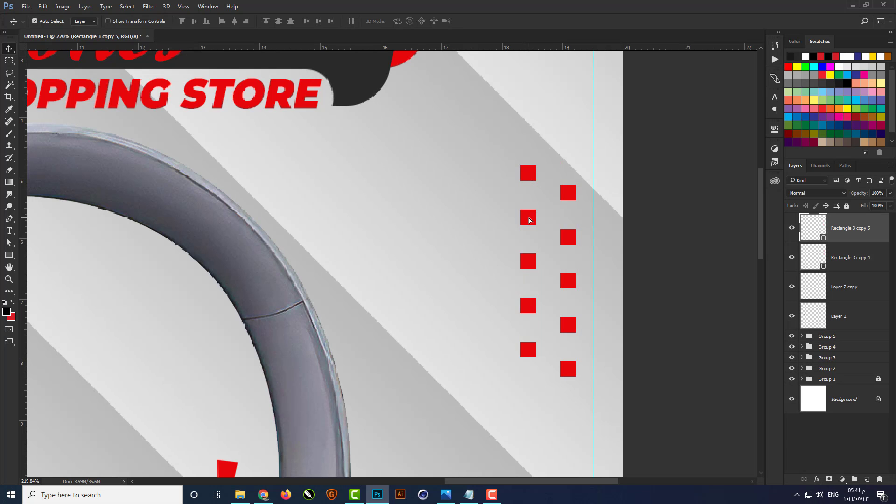
scroll(554, 191, up, 2)
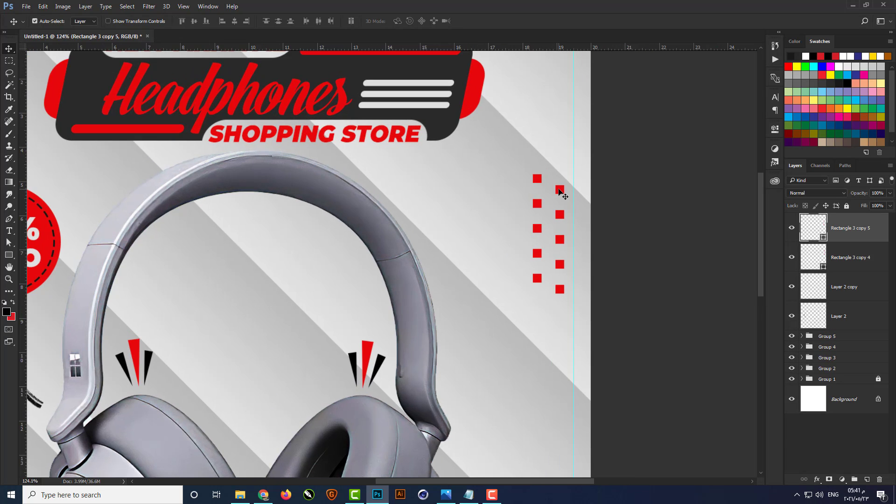
shift+click(559, 192)
key(ctrl+e)
Place a copy of the red square pattern left of the left ear cup, above ORDER NOW, and deselect it
scroll(560, 192, down, 3)
scroll(579, 180, up, 2)
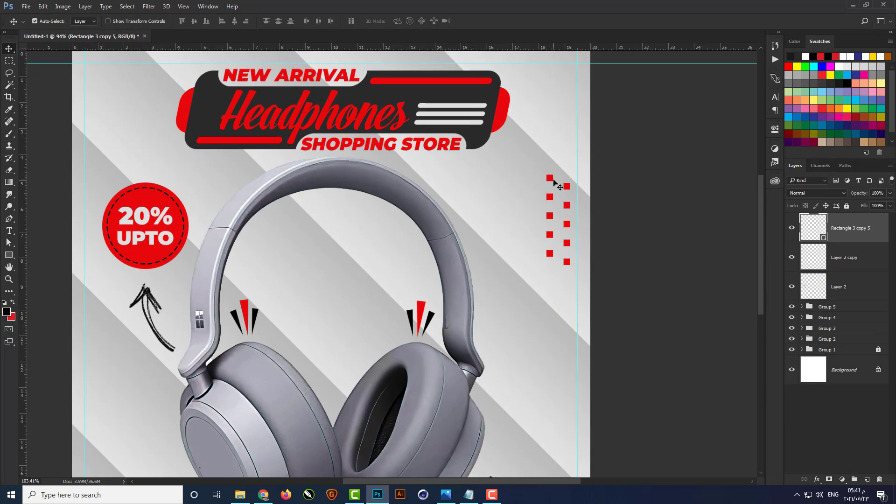
drag(541, 179, 244, 350)
scroll(560, 168, down, 3)
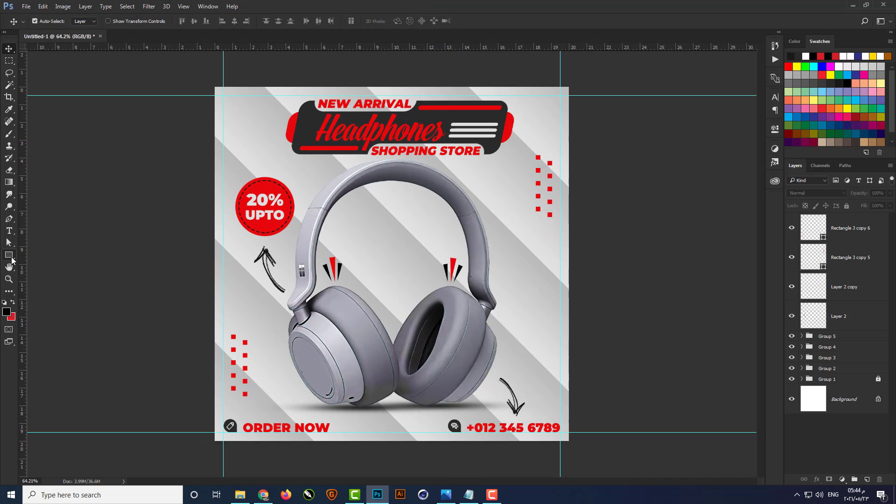
Draw a black Facebook drop-shaped custom shape, 53 × 53 px, below the upper square pattern, and deselect it
right_click(9, 255)
click(44, 300)
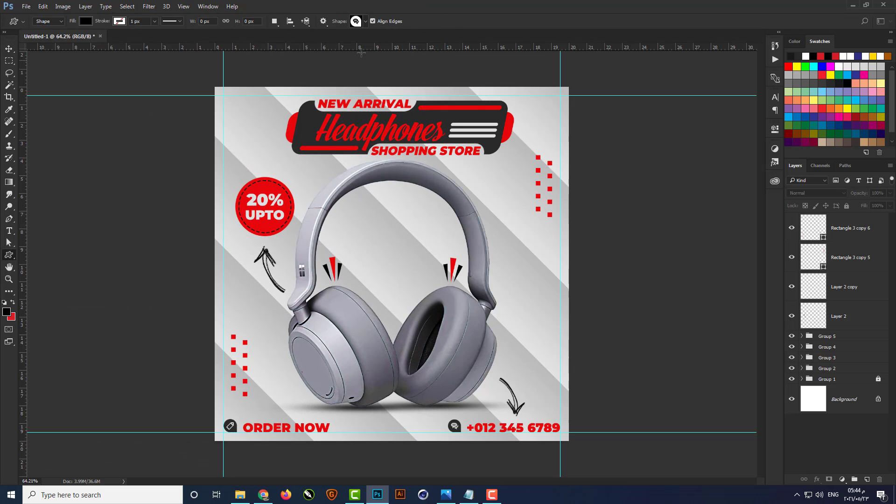
click(367, 21)
scroll(555, 270, up, 5)
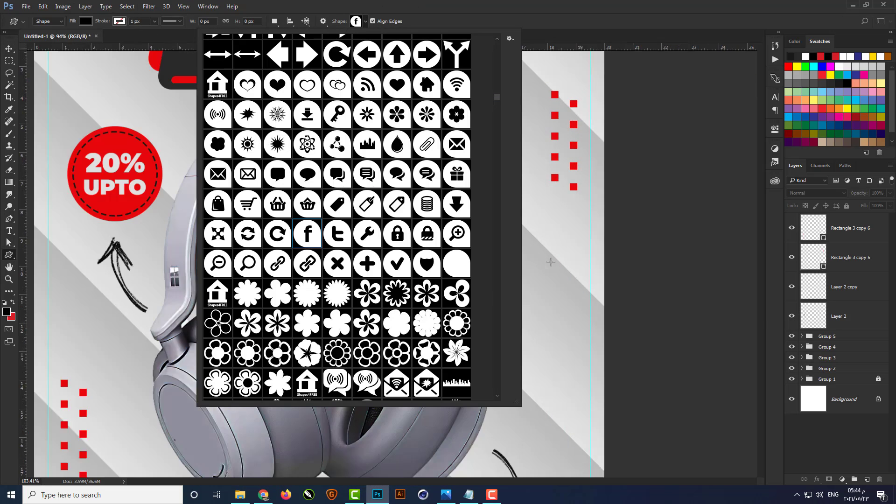
click(564, 206)
drag(565, 207, 603, 257)
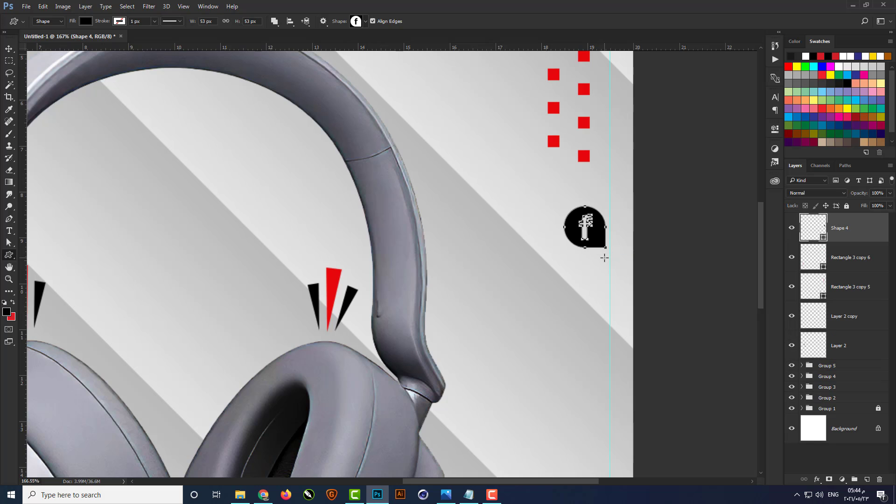
key(v)
click(668, 260)
Draw the matching black Twitter custom shape, about 0.81 cm wide, directly below the Facebook icon
click(9, 255)
click(367, 21)
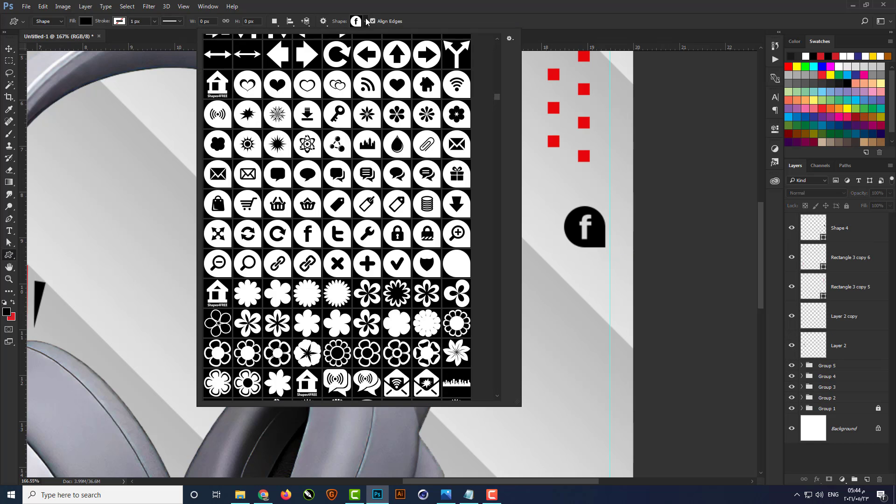
drag(570, 257, 606, 304)
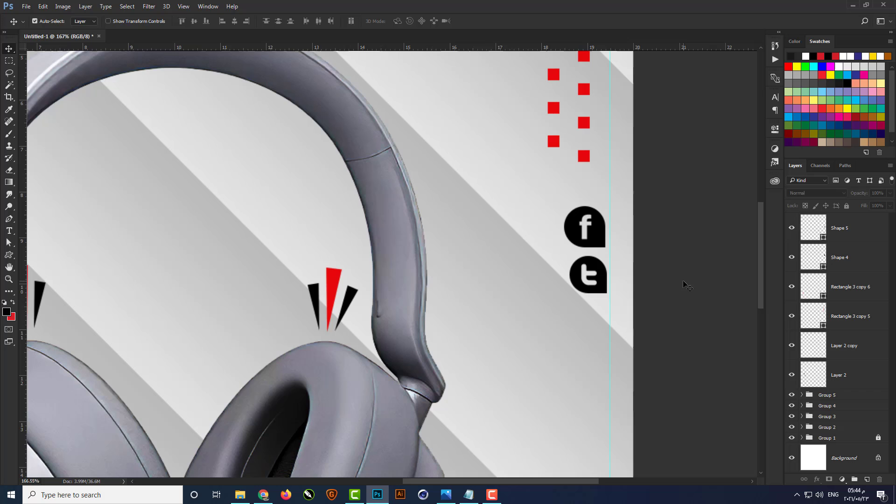
Draw the matching solid envelope custom shape, 43 × 43 px, directly below the Twitter icon
click(9, 255)
click(365, 22)
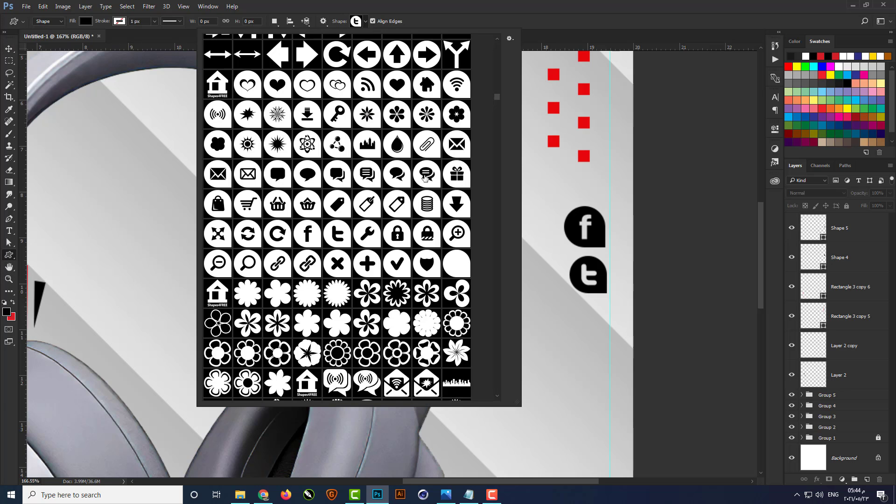
click(457, 145)
drag(578, 310, 610, 342)
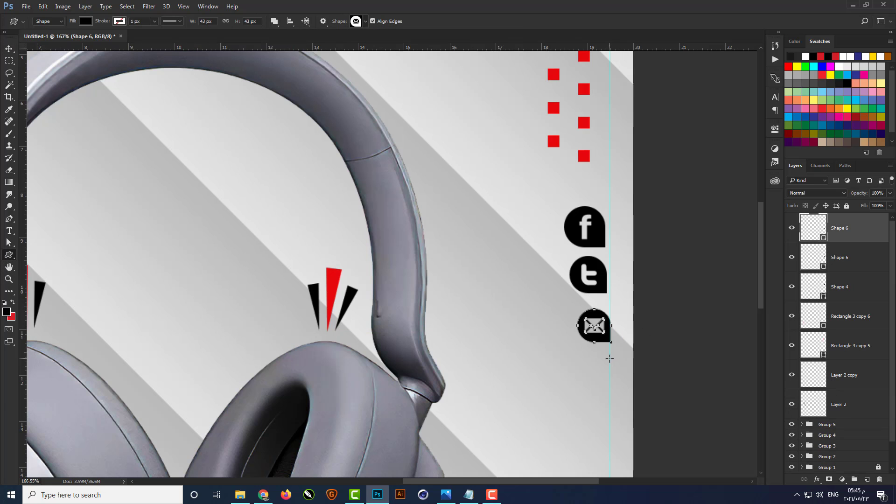
Scale the envelope icon proportionally to a width of 1 cm
key(ctrl+t)
click(161, 21)
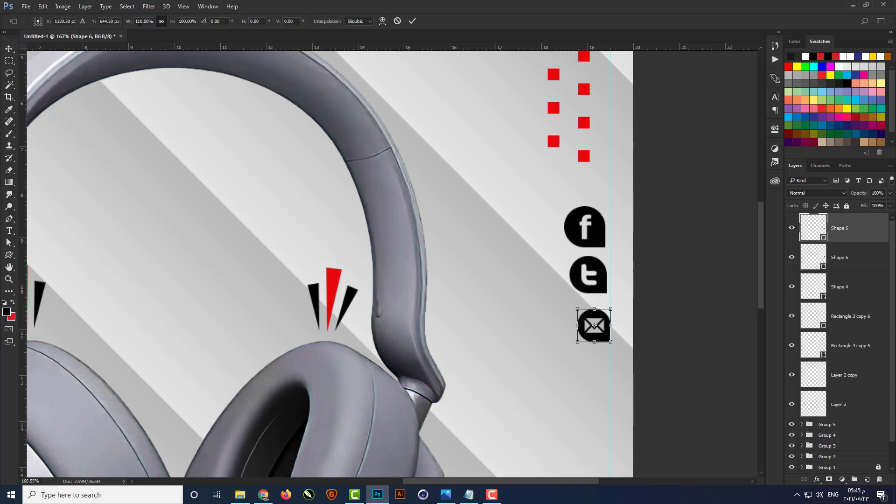
double_click(142, 21)
text(1cm)
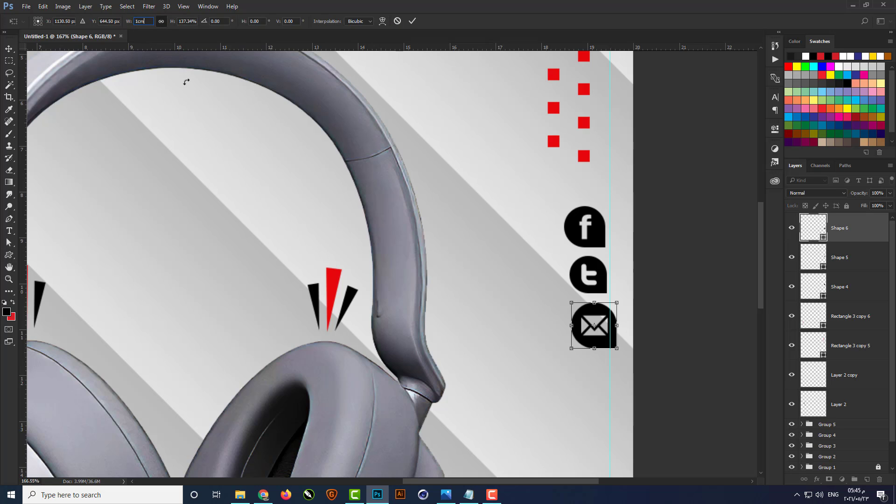
key(Return)
Scale the Twitter icon proportionally to a width of 1 cm
key(v)
click(591, 269)
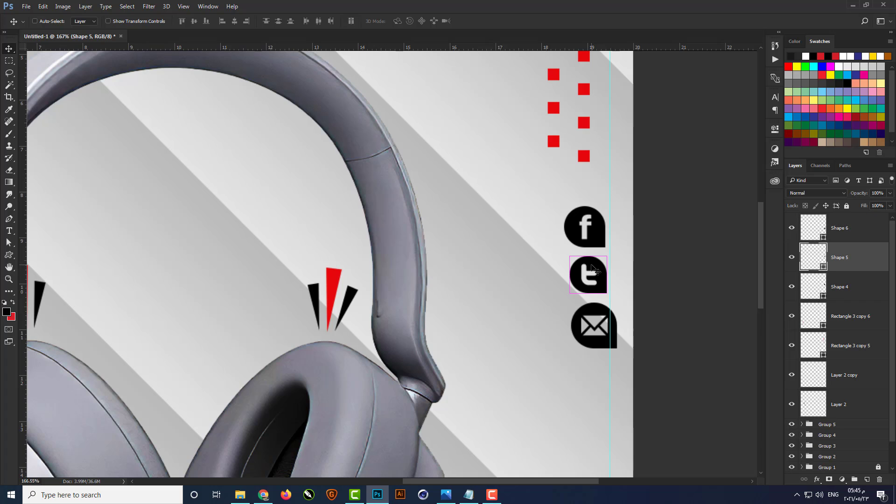
key(ctrl+t)
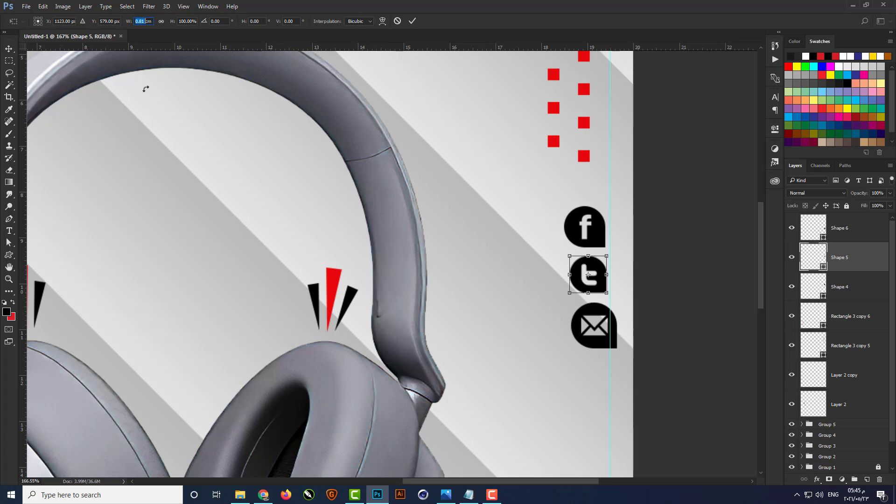
text(1)
key(Return)
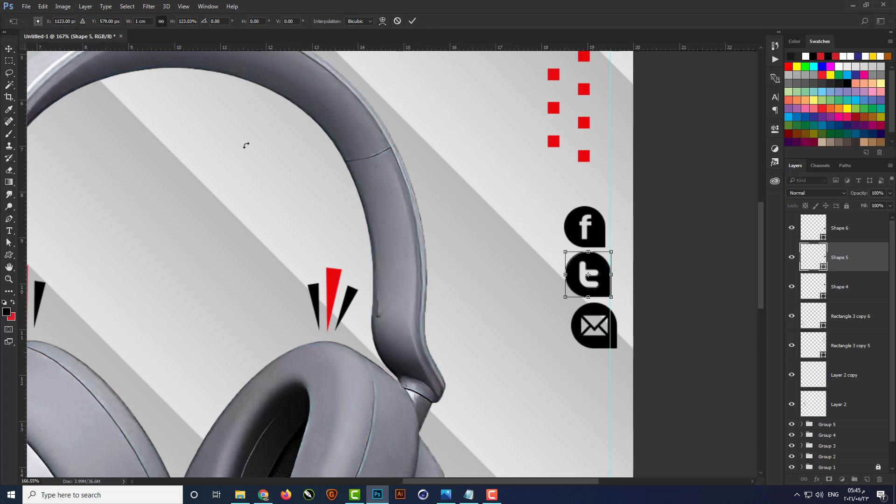
key(Return)
Scale the Facebook icon proportionally to a width of 1 cm
ctrl+click(601, 218)
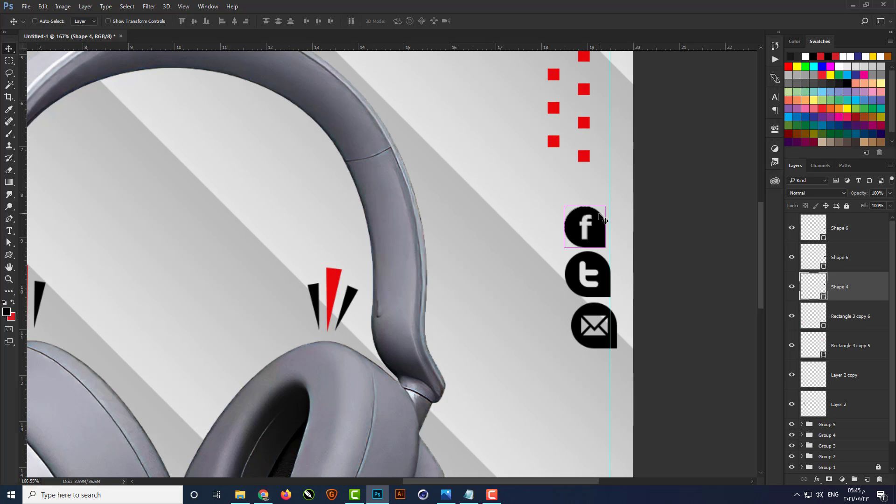
key(ctrl+t)
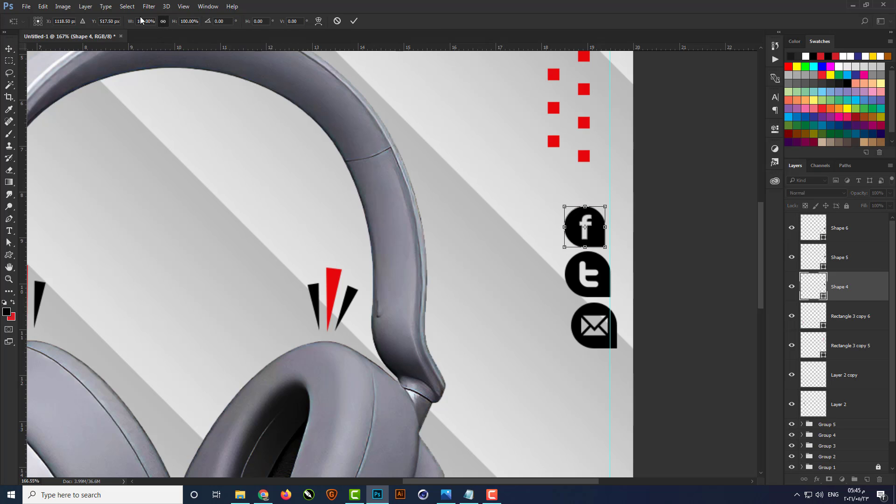
text(1)
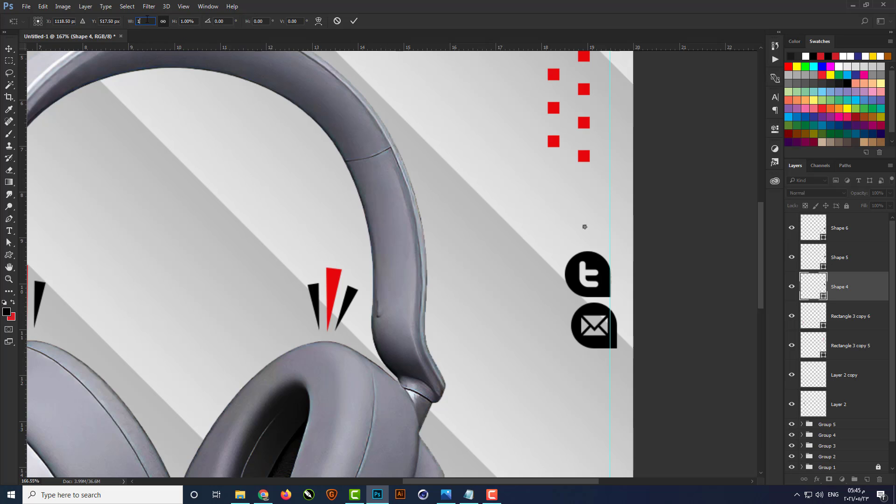
text(cm)
key(Return)
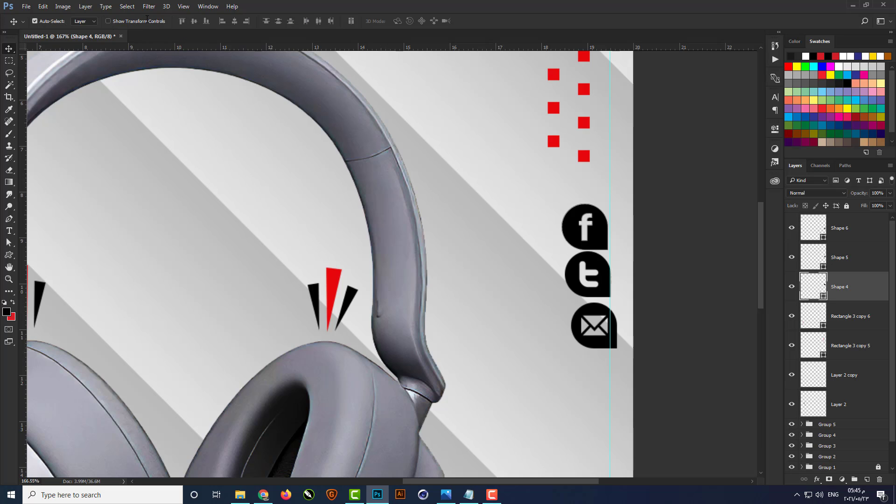
Move the envelope and Twitter icons downward to spread the three social icons into a looser column
scroll(645, 204, down, 2)
drag(615, 306, 609, 357)
drag(609, 257, 616, 290)
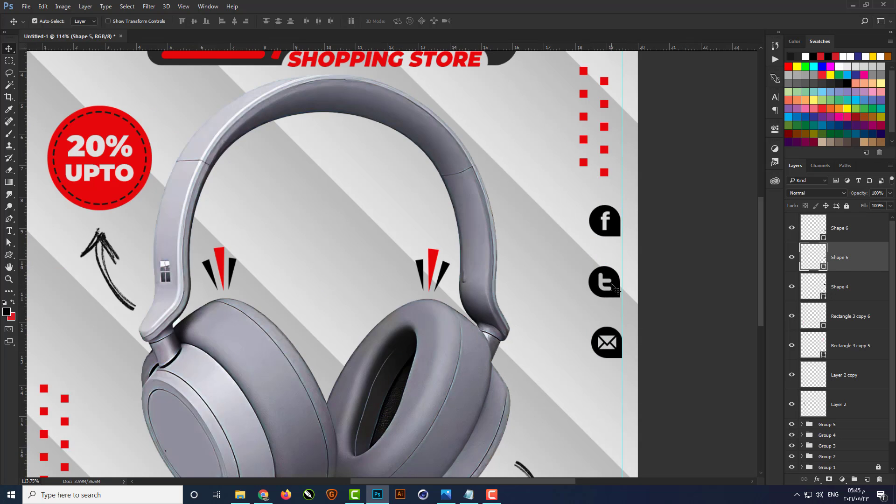
Align the three social icons on their horizontal centers and distribute them evenly by vertical centers
ctrl+click(845, 229)
ctrl+click(844, 286)
click(234, 21)
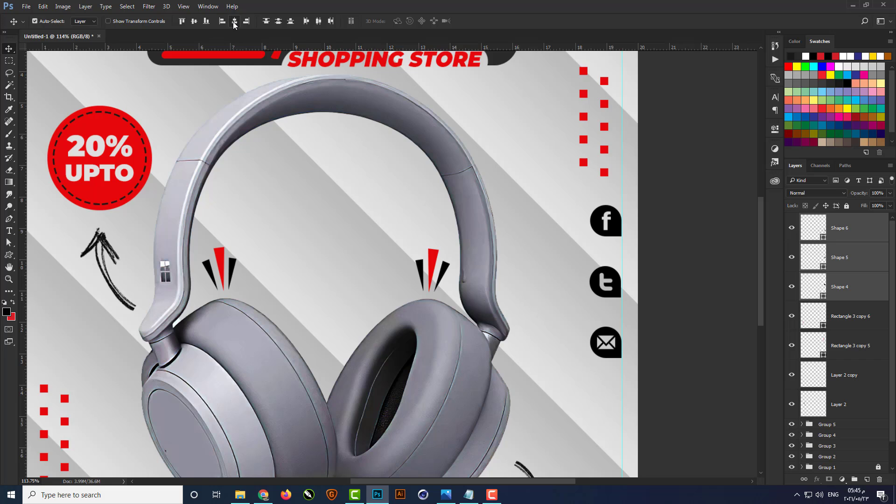
click(279, 21)
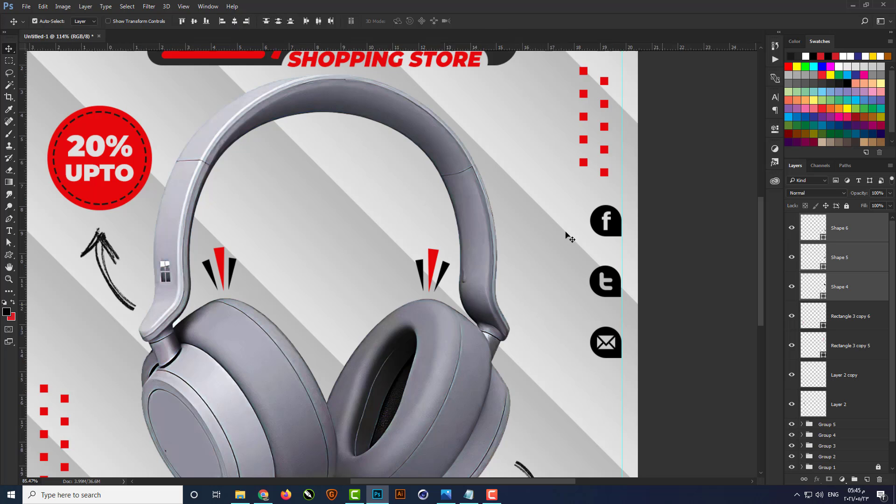
Scale the three social icons together to about 0.8 cm wide and center them beneath the upper red square pattern
key(ctrl+0)
key(ctrl+t)
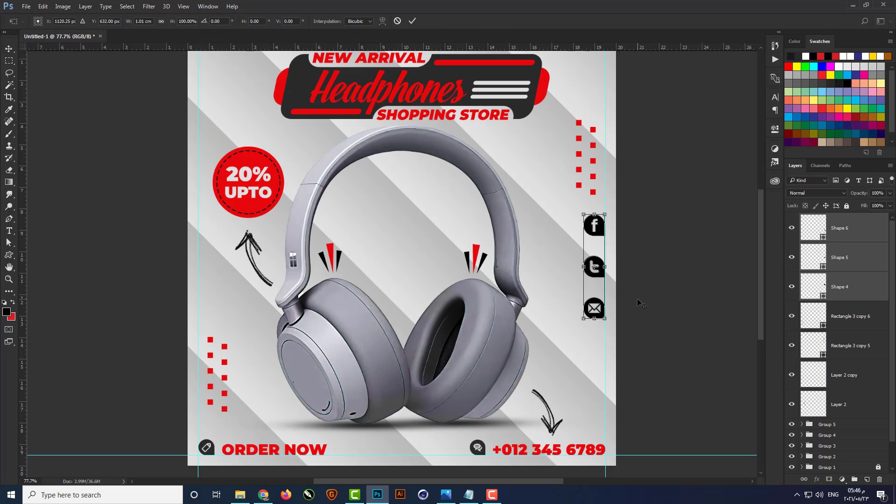
drag(585, 319, 553, 283)
scroll(604, 271, up, 3)
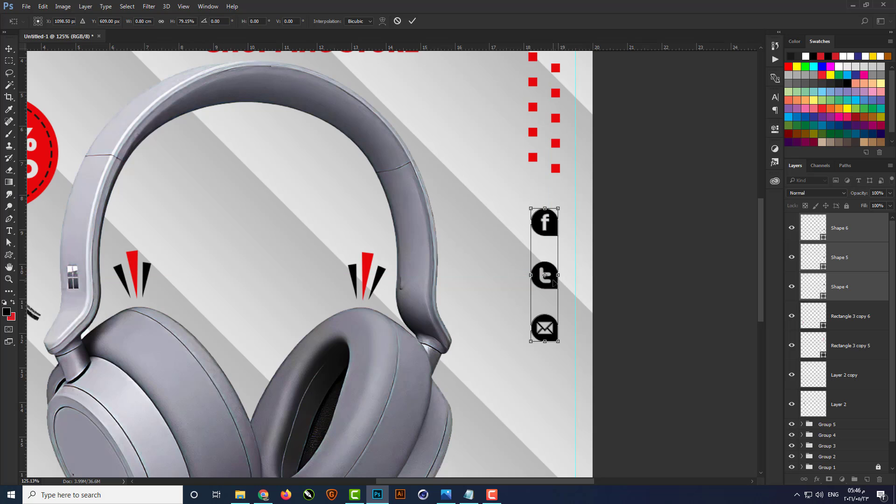
key(Return)
key(ctrl+0)
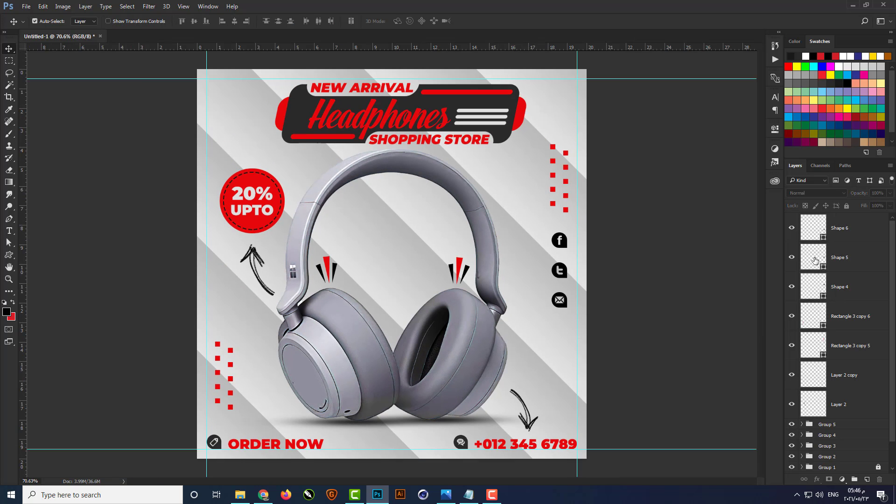
Nudge the three social icons straight down together until they sit beside the right ear cup, then deselect them
click(849, 235)
shift+click(846, 287)
key(shift+Down)
key(shift+Down)
key(shift+Down)
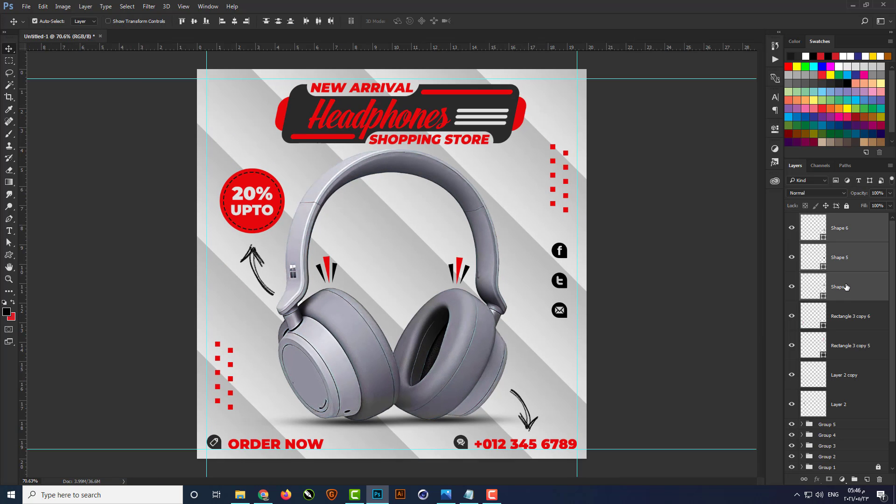
key(shift+Down)
key(shift+Down)
key(shift+Down)
key(shift+Down)
key(shift+Down)
key(shift+Down)
key(shift+Down)
key(shift+Down)
key(shift+Down)
key(shift+Down)
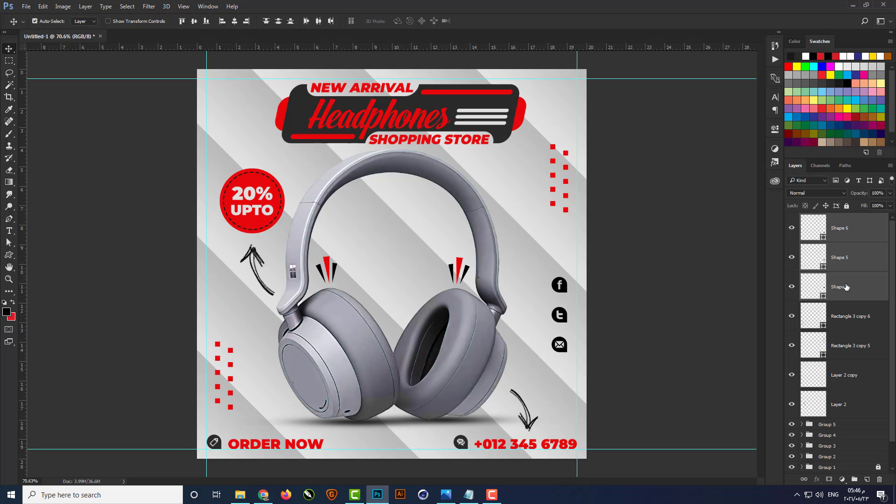
key(Down)
key(Down)
key(Down)
key(Down)
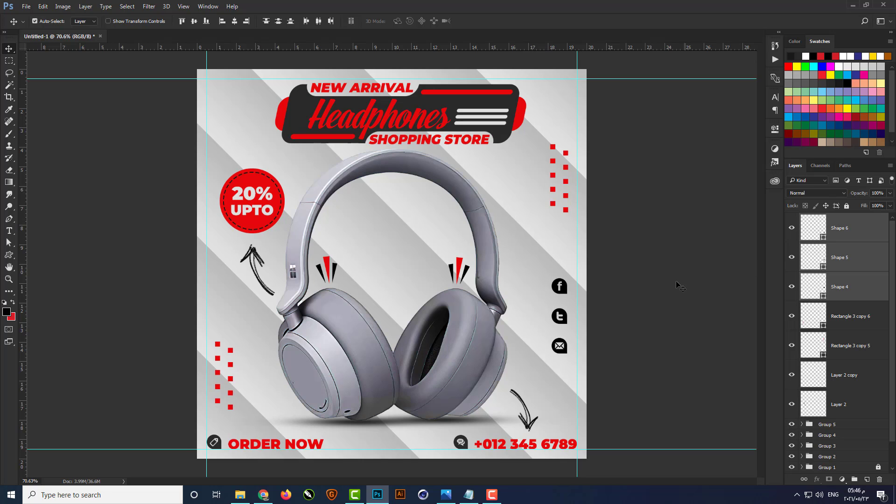
click(667, 297)
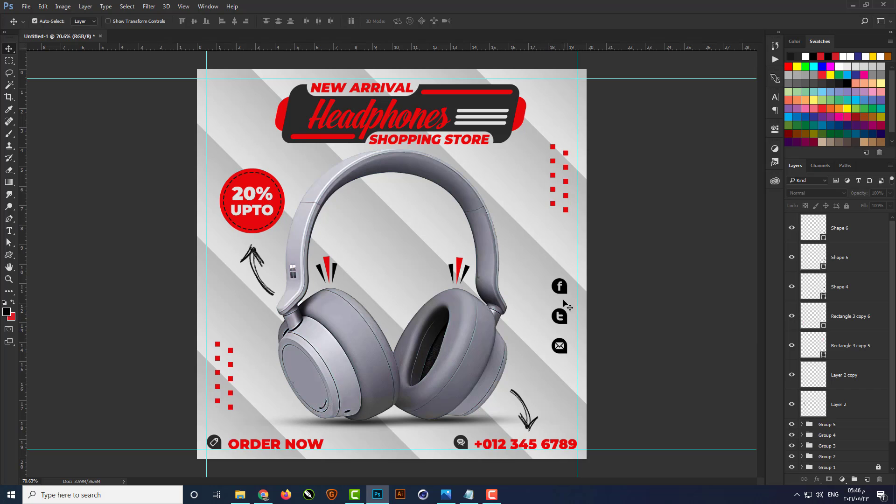
Recolor the envelope, Twitter and Facebook icons with the dark gray sampled from the Headphones banner
scroll(563, 325, up, 2)
scroll(490, 336, up, 2)
click(823, 238)
double_click(823, 238)
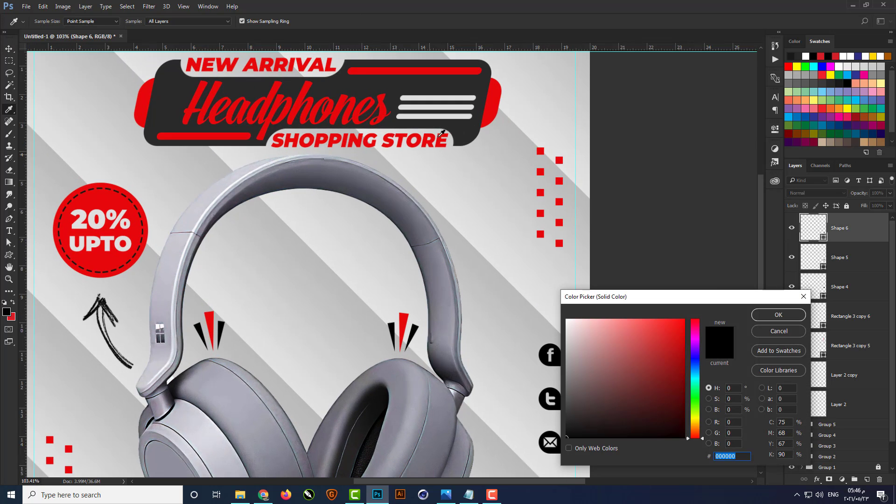
click(777, 314)
double_click(822, 268)
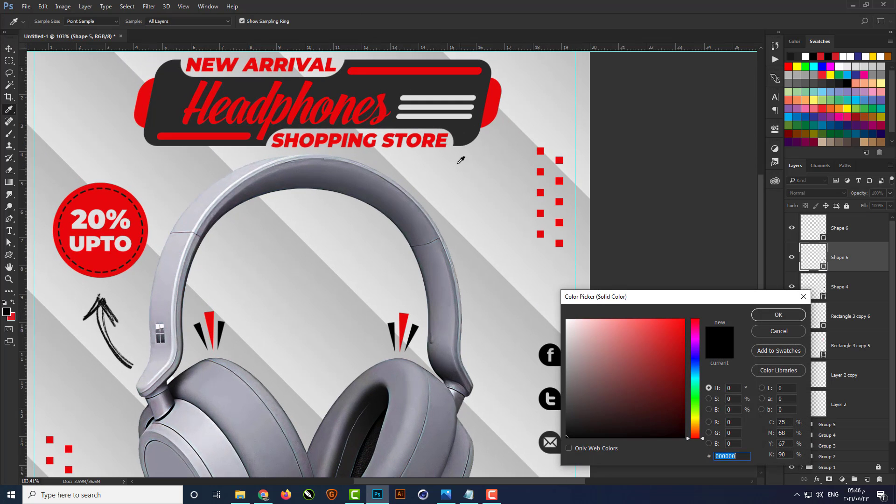
click(777, 314)
click(824, 297)
double_click(823, 298)
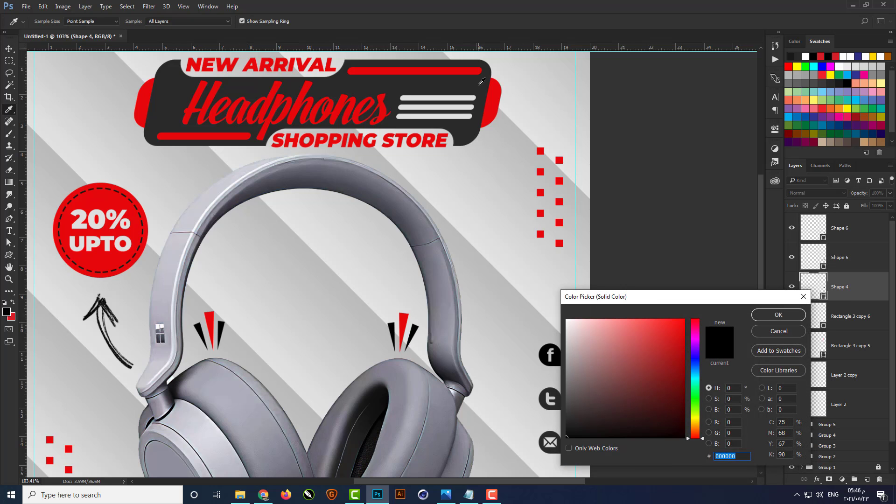
click(777, 314)
click(659, 320)
key(ctrl+0)
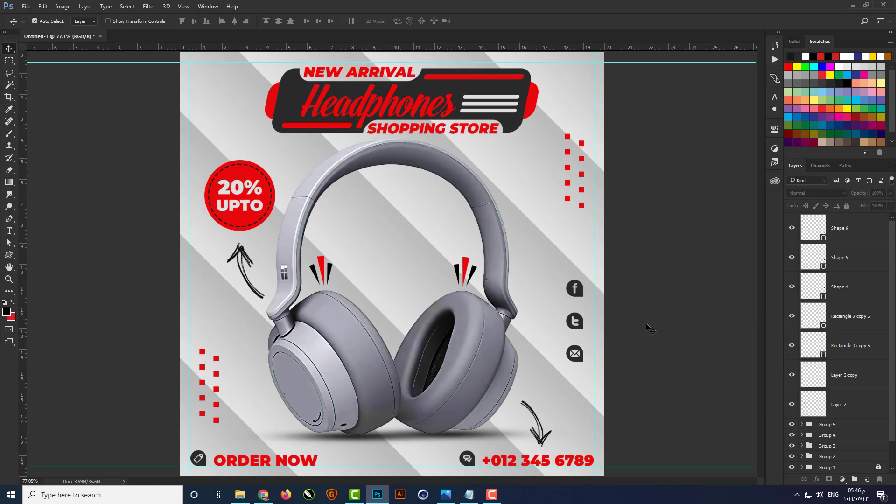